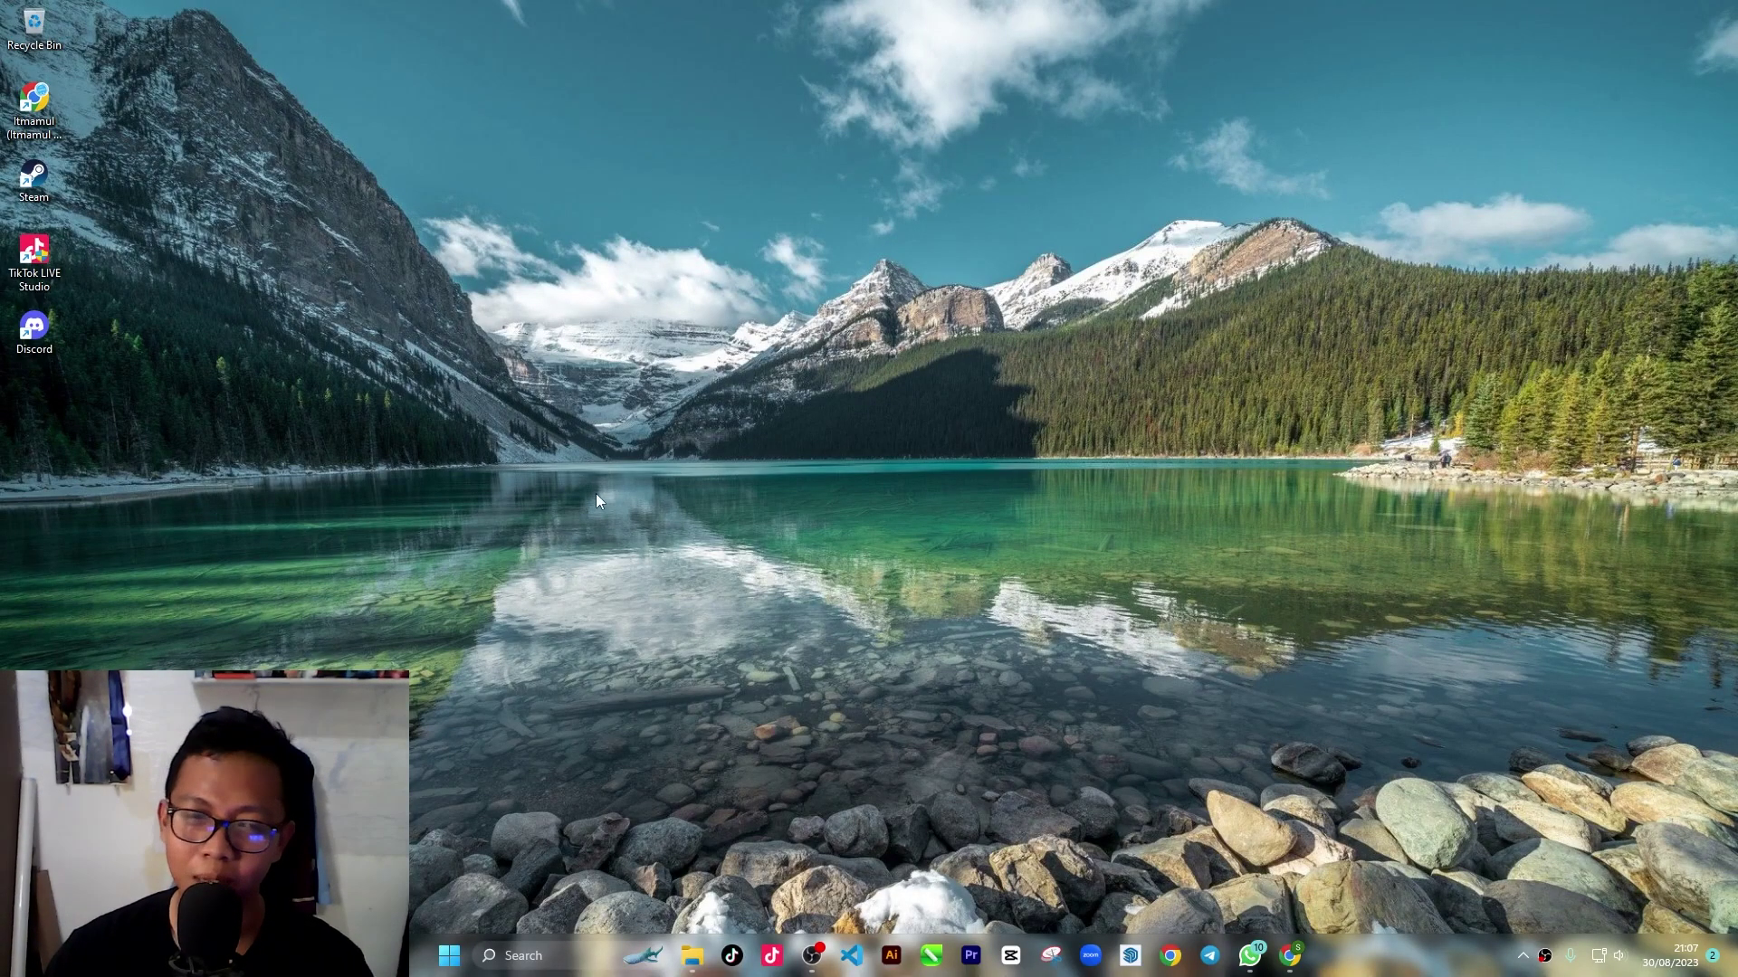
Step: Refresh the Windows desktop and launch SketchUp from the taskbar
{"action": "right_click", "coordinate": [554, 237]}
{"action": "left_click", "coordinate": [610, 302]}
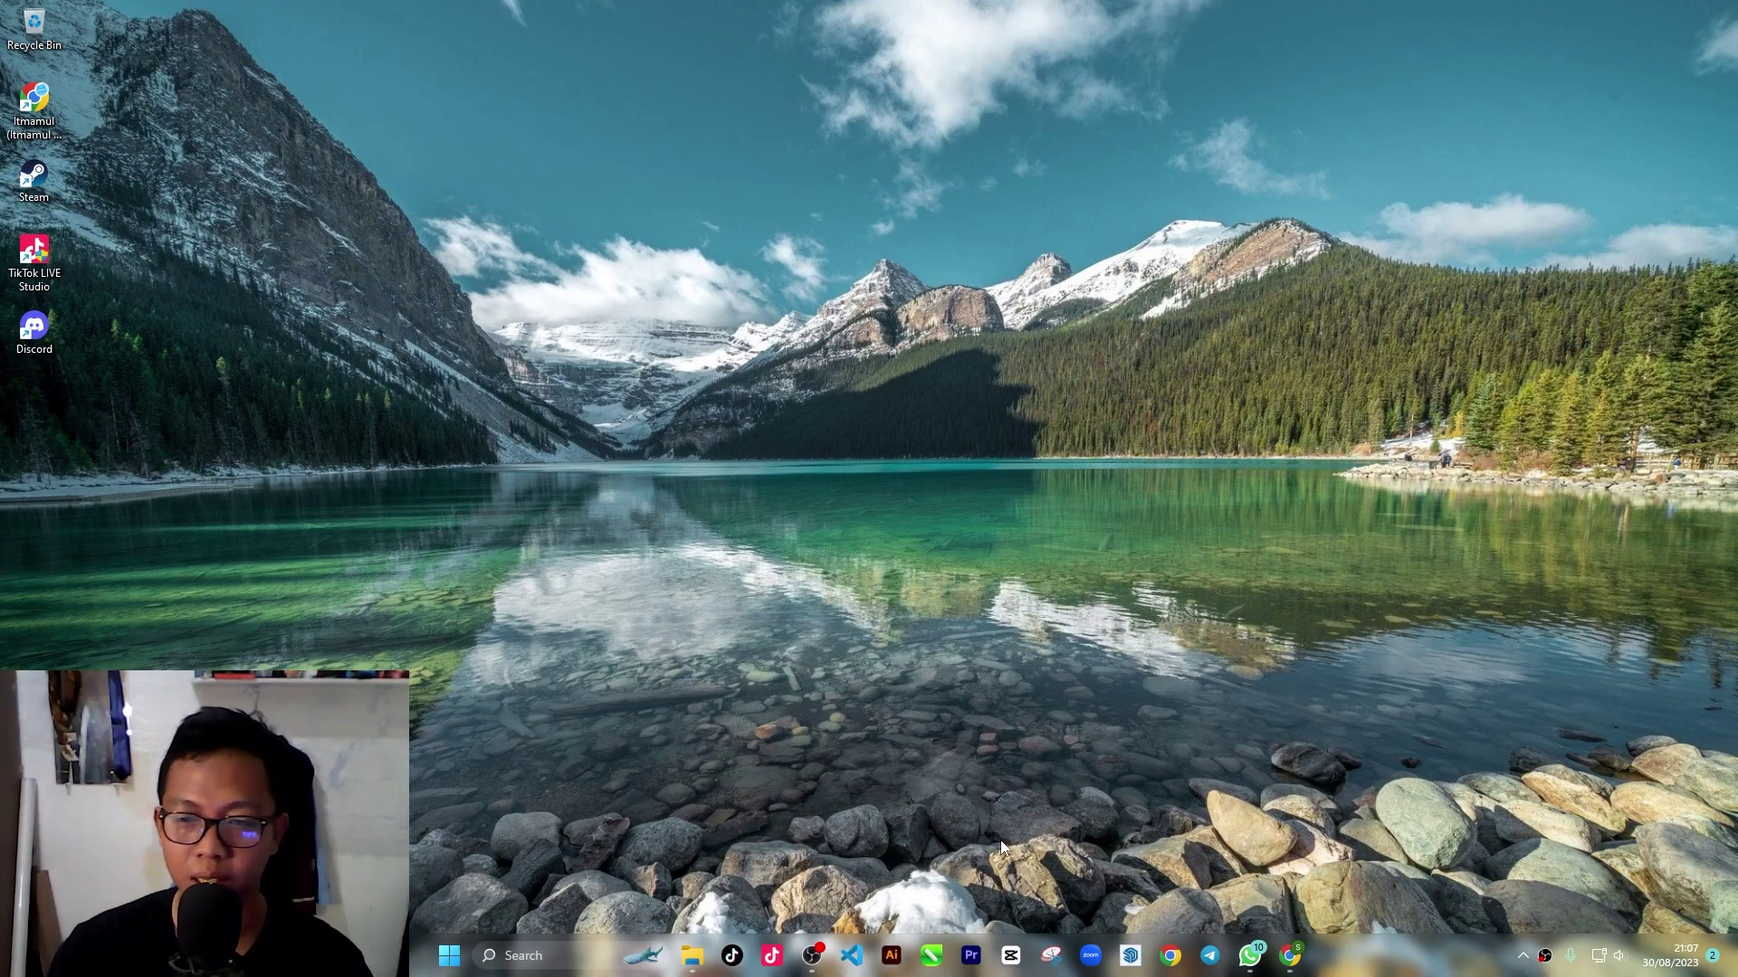
{"action": "left_click", "coordinate": [1131, 956]}
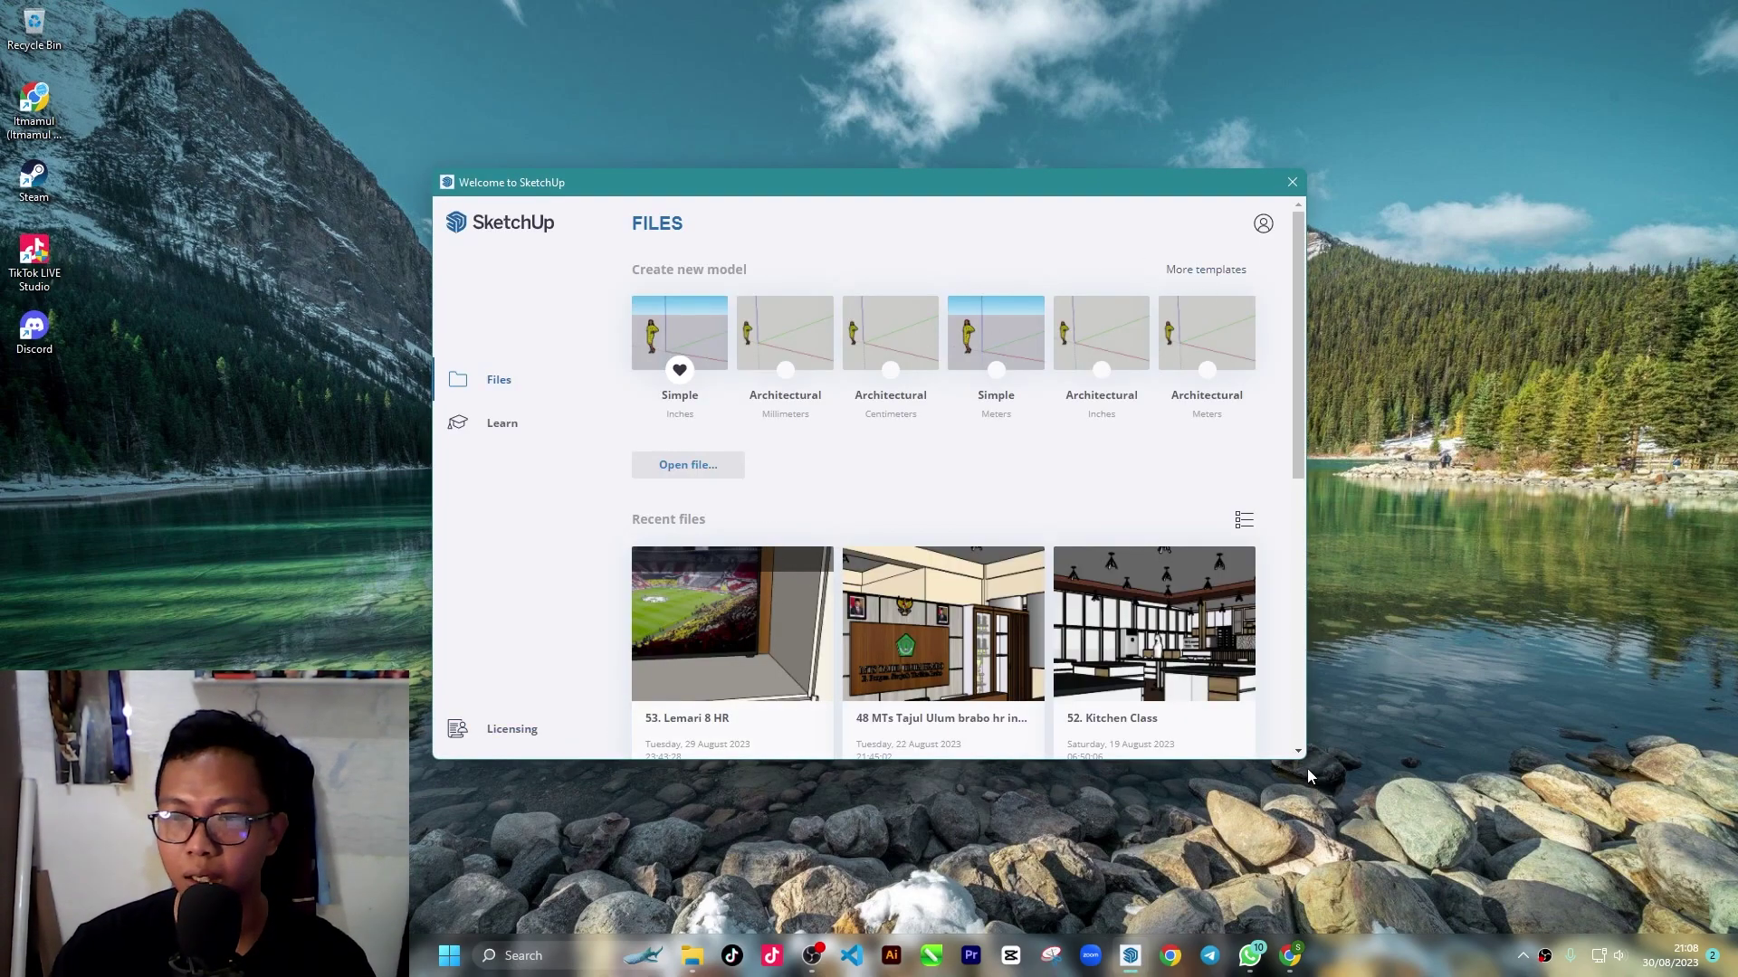
Step: Enlarge and reposition the welcome window, then open 52. Kitchen Class from Recent files
{"action": "left_click_drag", "start_coordinate": [1297, 762], "coordinate": [1436, 900]}
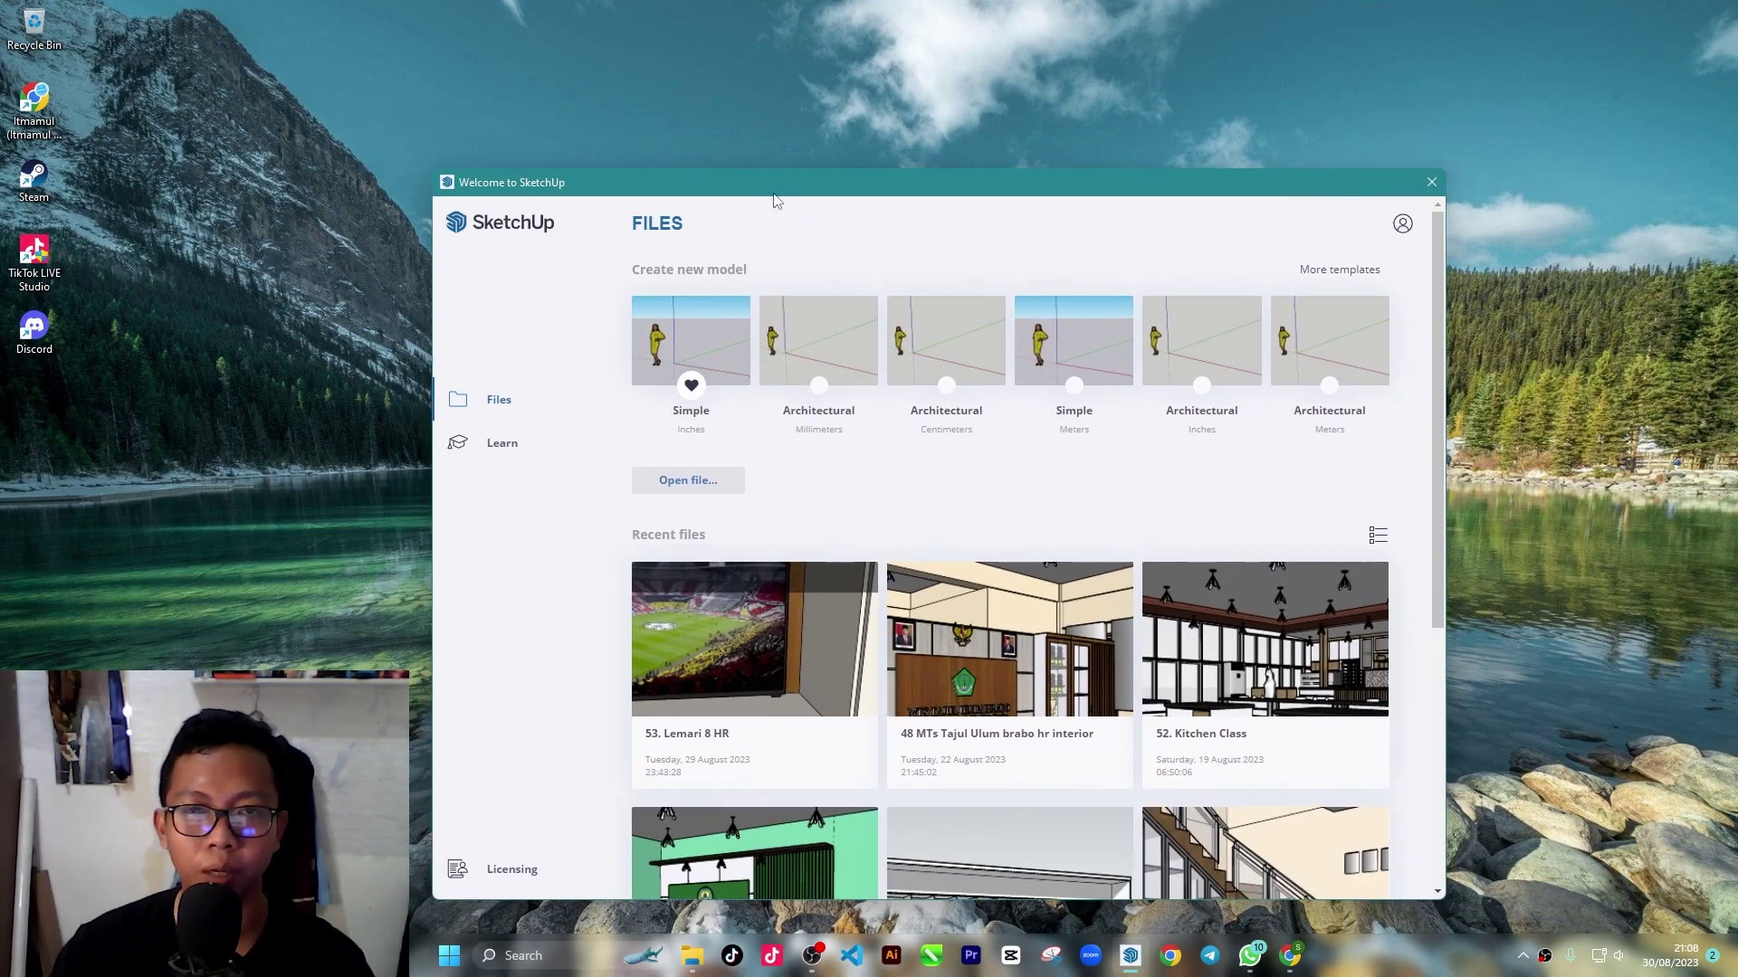
{"action": "left_click_drag", "start_coordinate": [738, 186], "coordinate": [573, 96]}
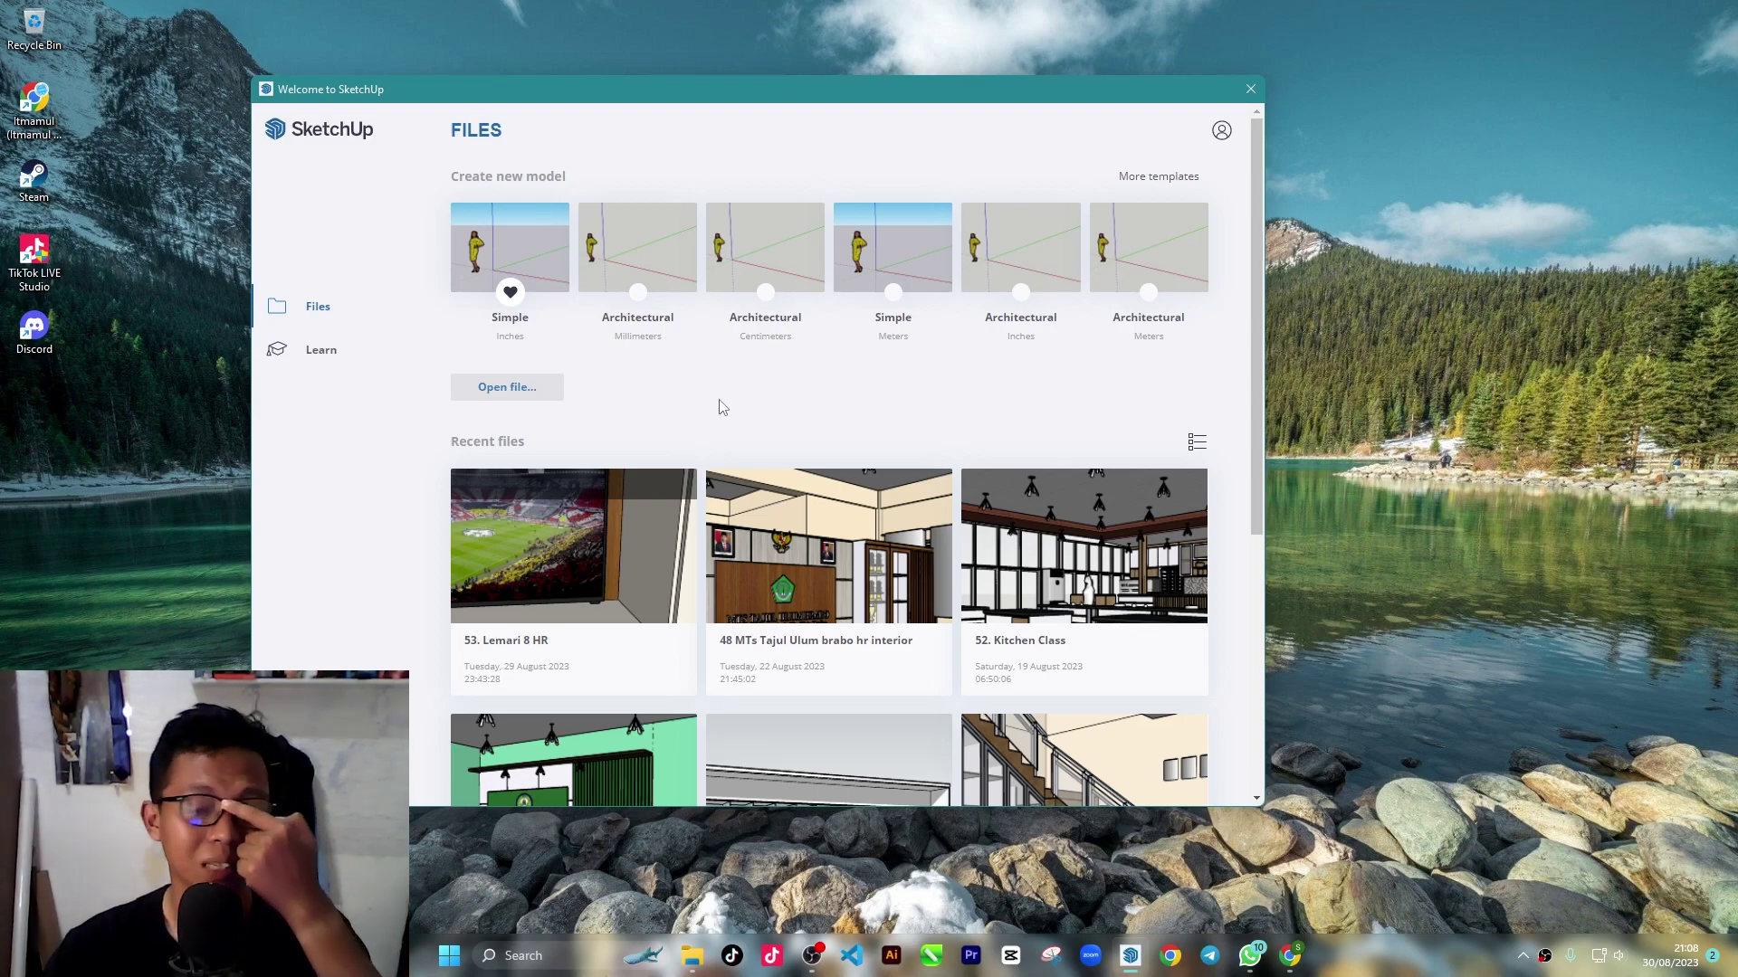
{"action": "scroll", "coordinate": [722, 408], "scroll_direction": "down", "scroll_amount": 2}
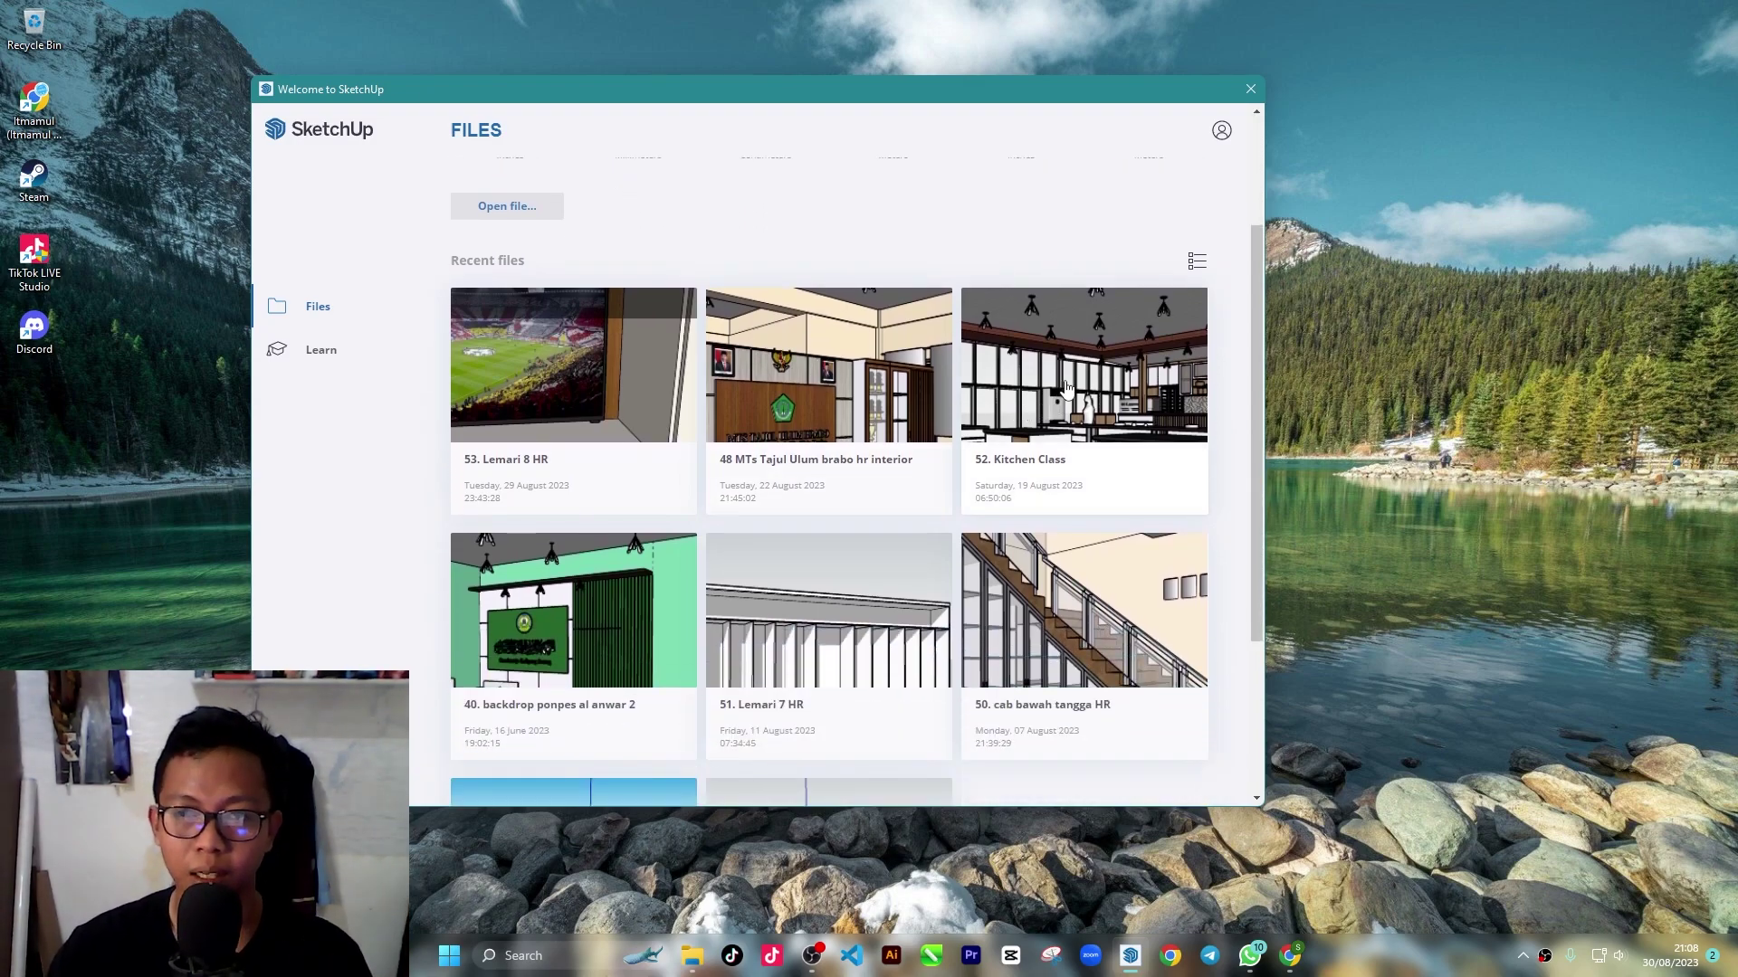
{"action": "left_click", "coordinate": [1066, 387]}
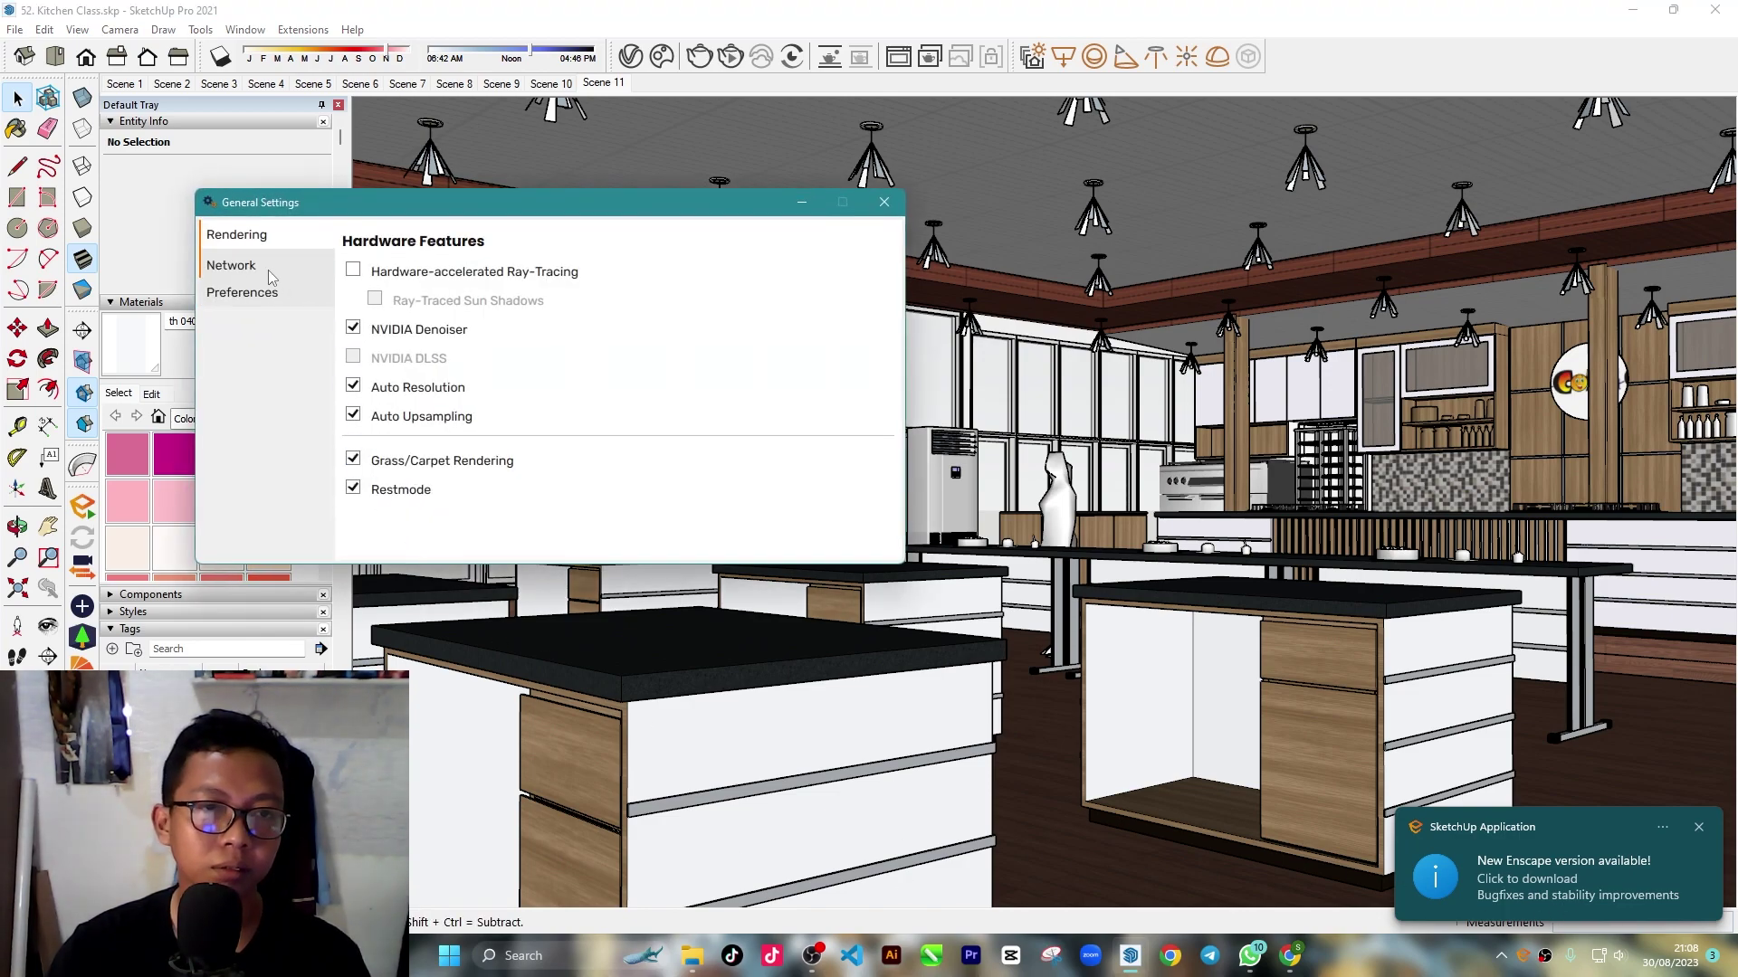
Step: Dismiss Enscape's settings and update notice, then go through Scene 1 to Scene 2
{"action": "left_click", "coordinate": [884, 202]}
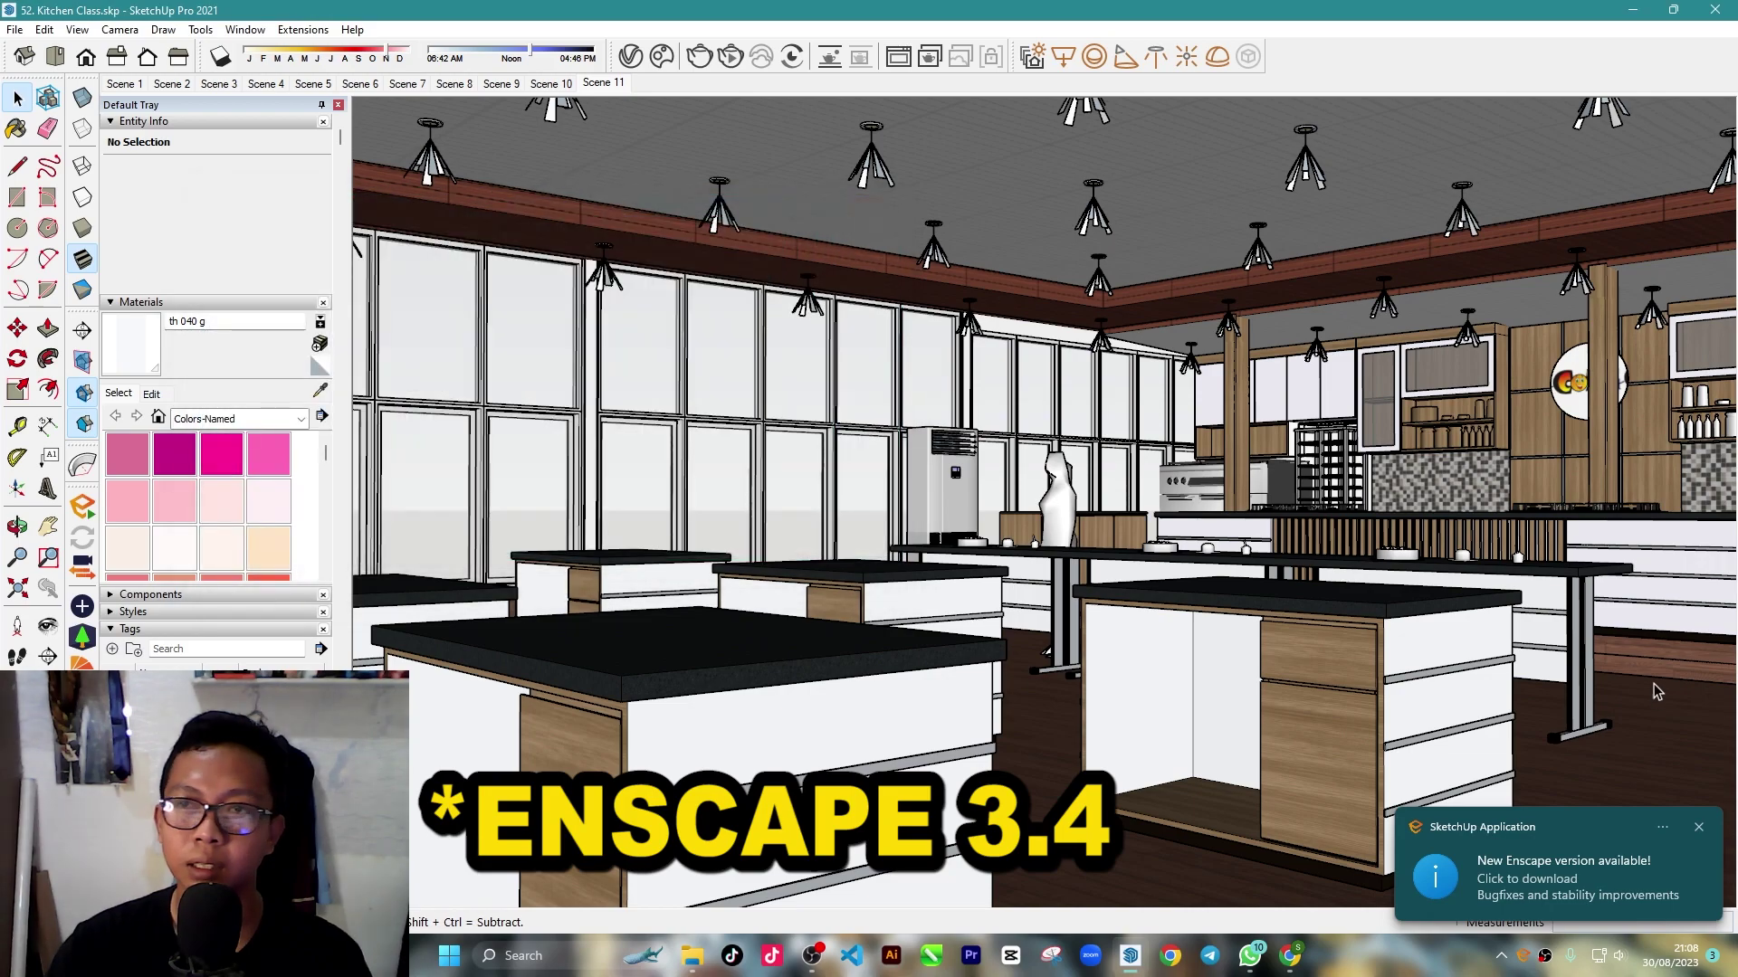
{"action": "left_click", "coordinate": [1699, 826]}
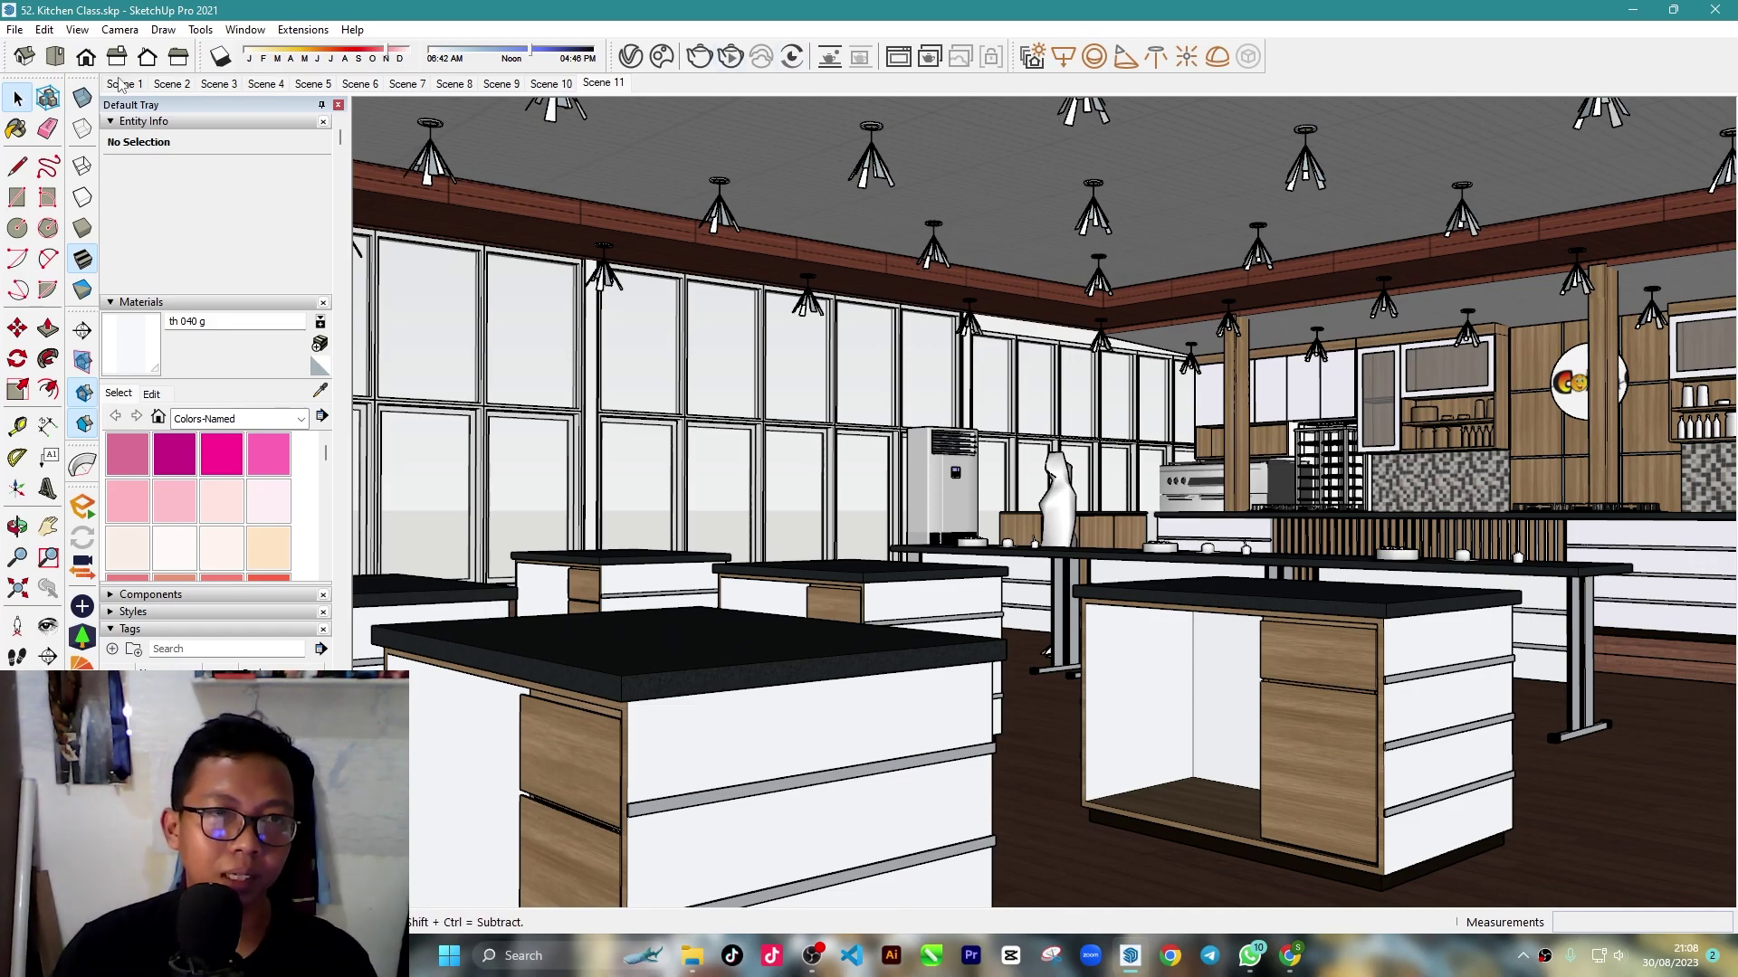
{"action": "left_click", "coordinate": [124, 83]}
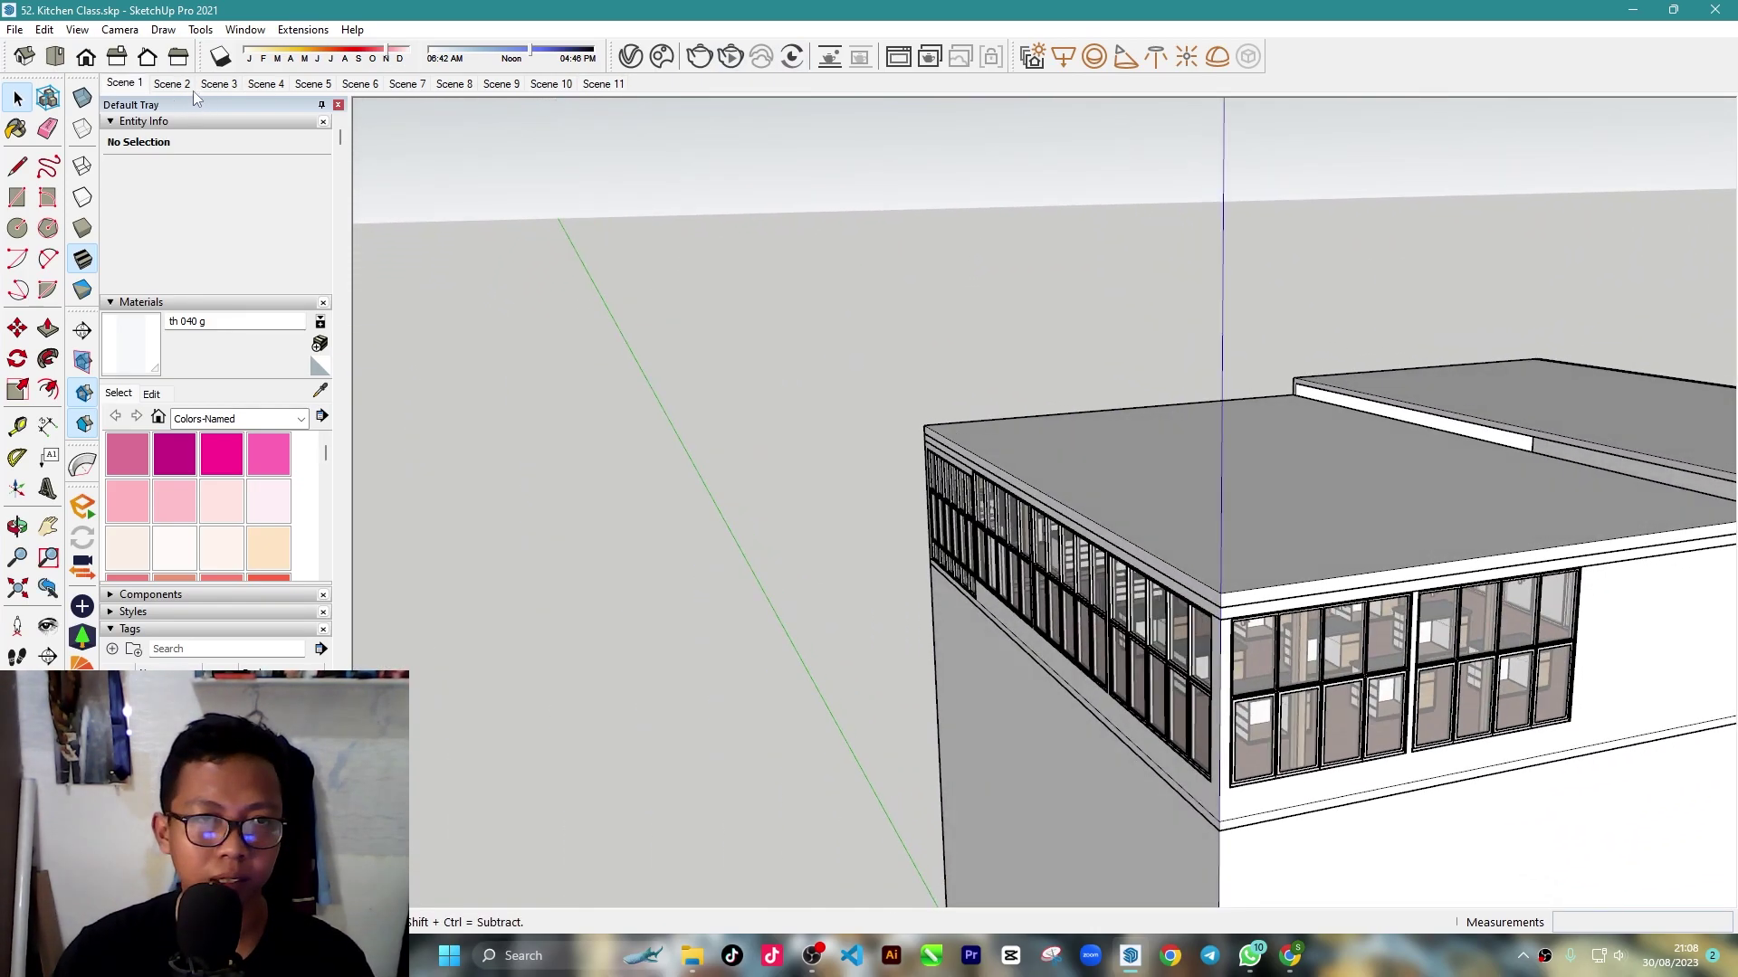
{"action": "left_click", "coordinate": [171, 83]}
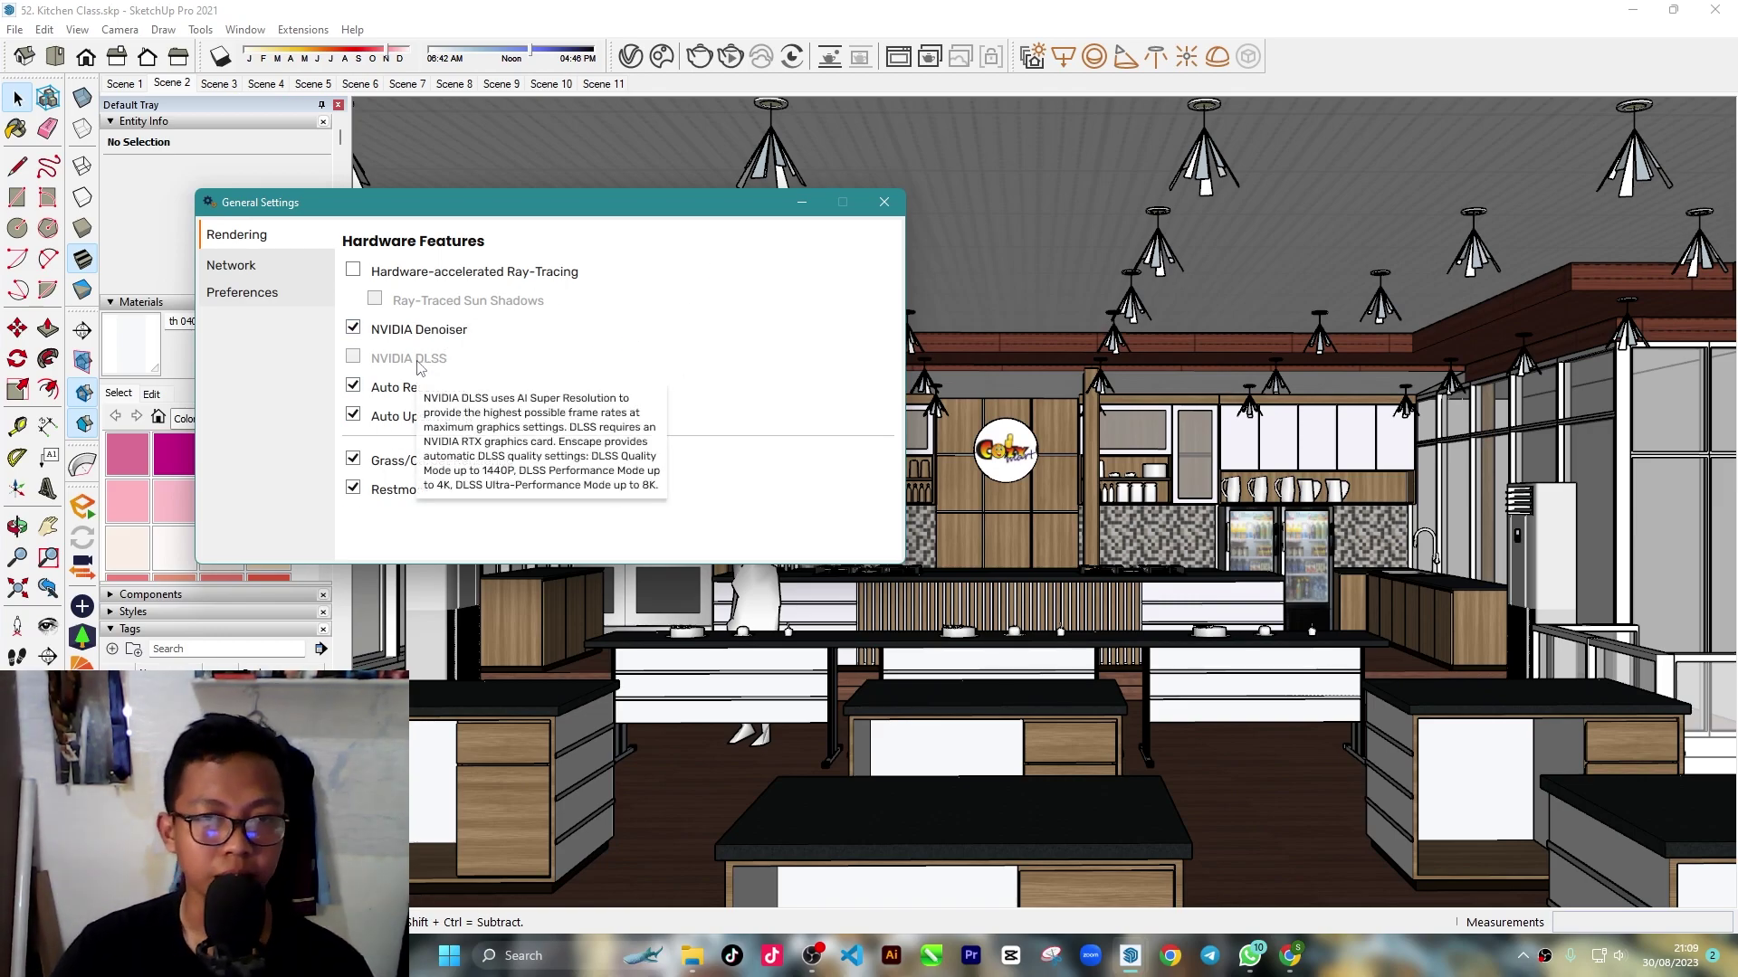
Step: Close Enscape General Settings and start the Enscape live render of the kitchen
{"action": "left_click", "coordinate": [884, 202]}
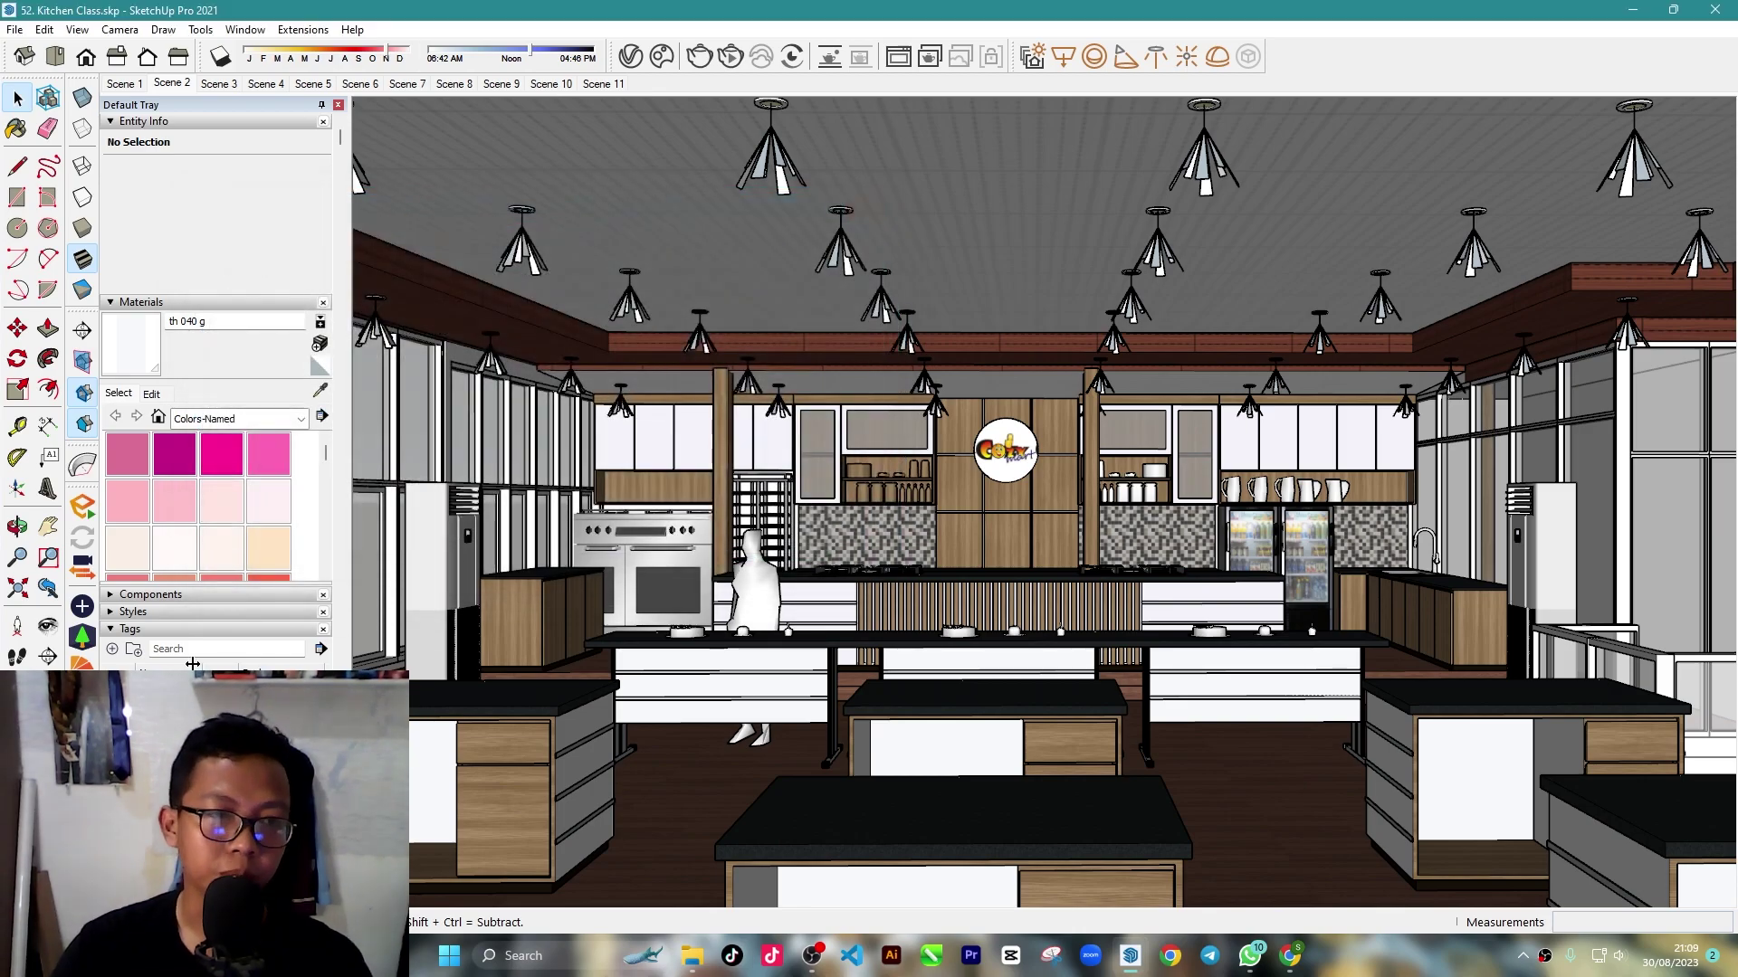
{"action": "left_click", "coordinate": [83, 508]}
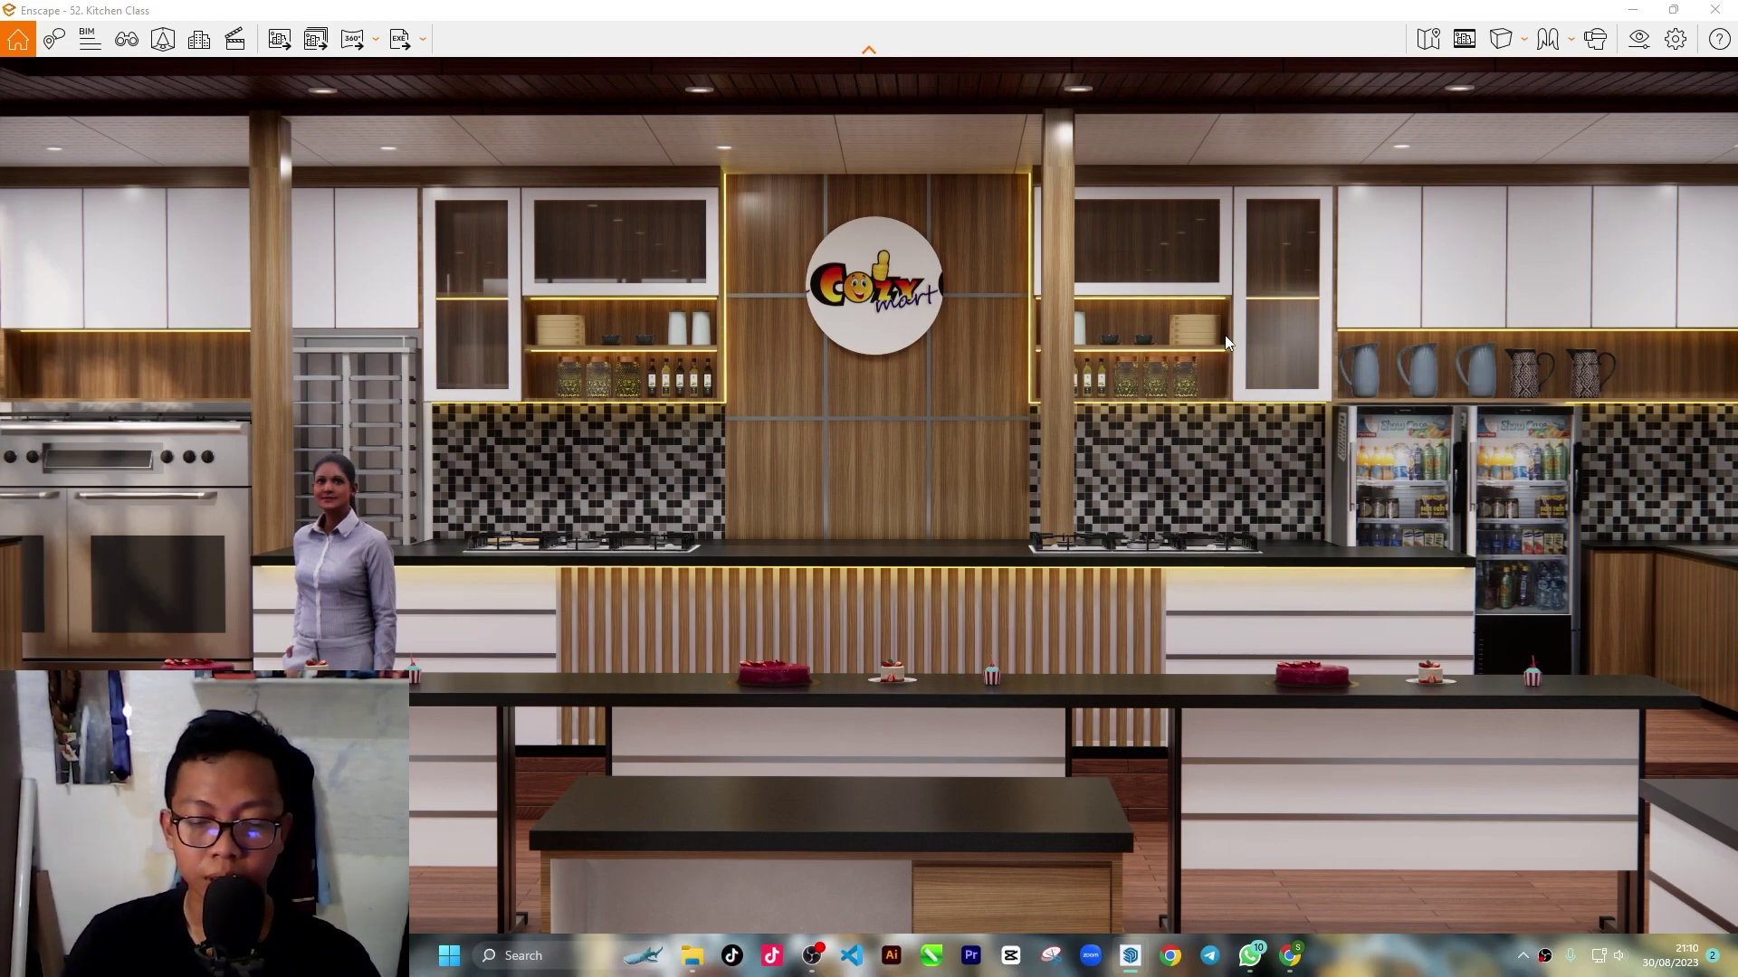
Step: Tile Enscape right and SketchUp left, with Synchronize Views turned on
{"action": "key", "text": "d"}
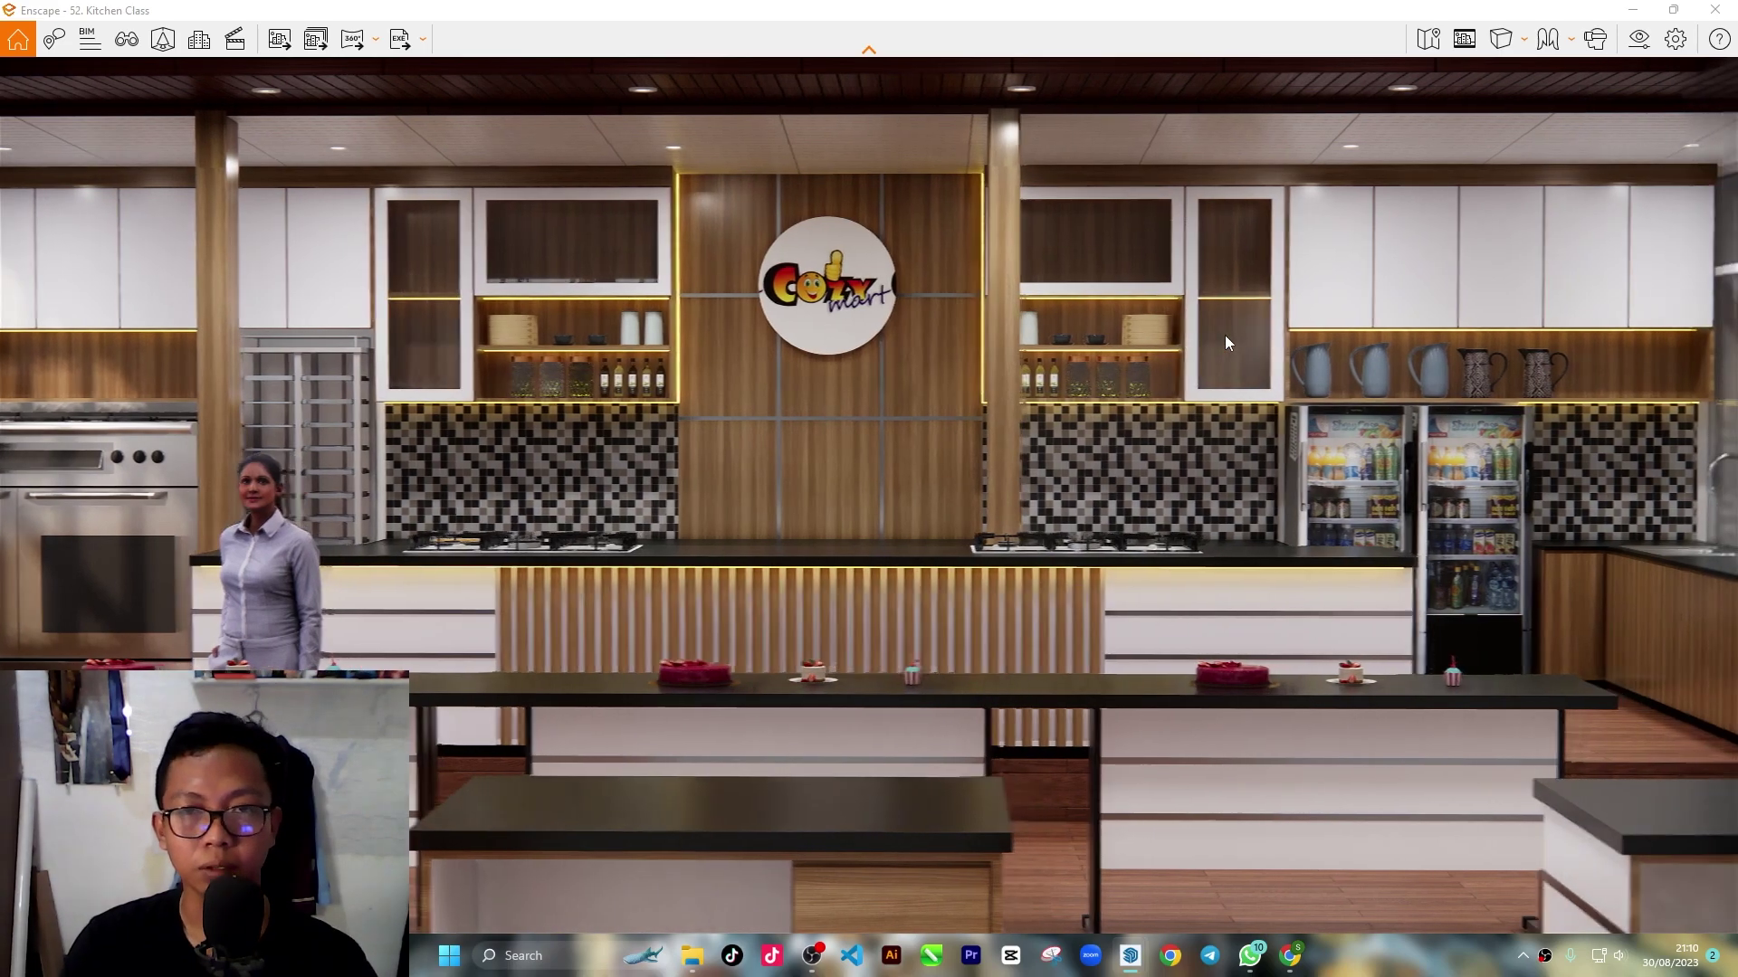
{"action": "key", "text": "d"}
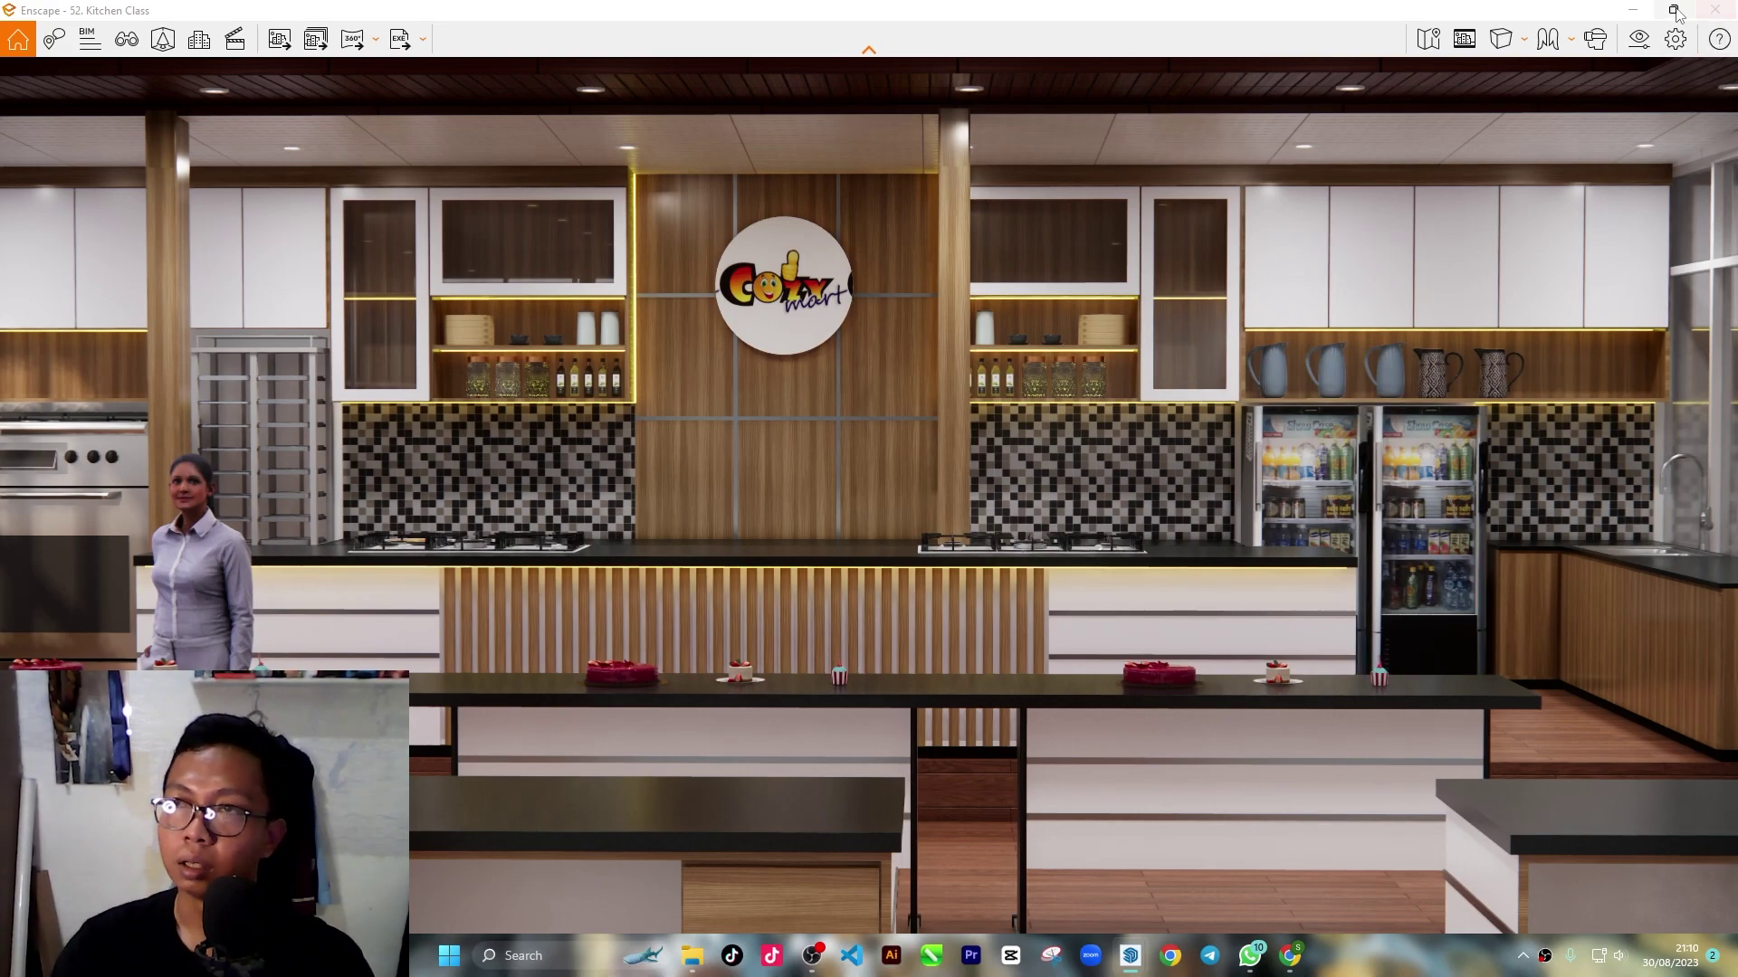
{"action": "mouse_move", "coordinate": [1672, 9]}
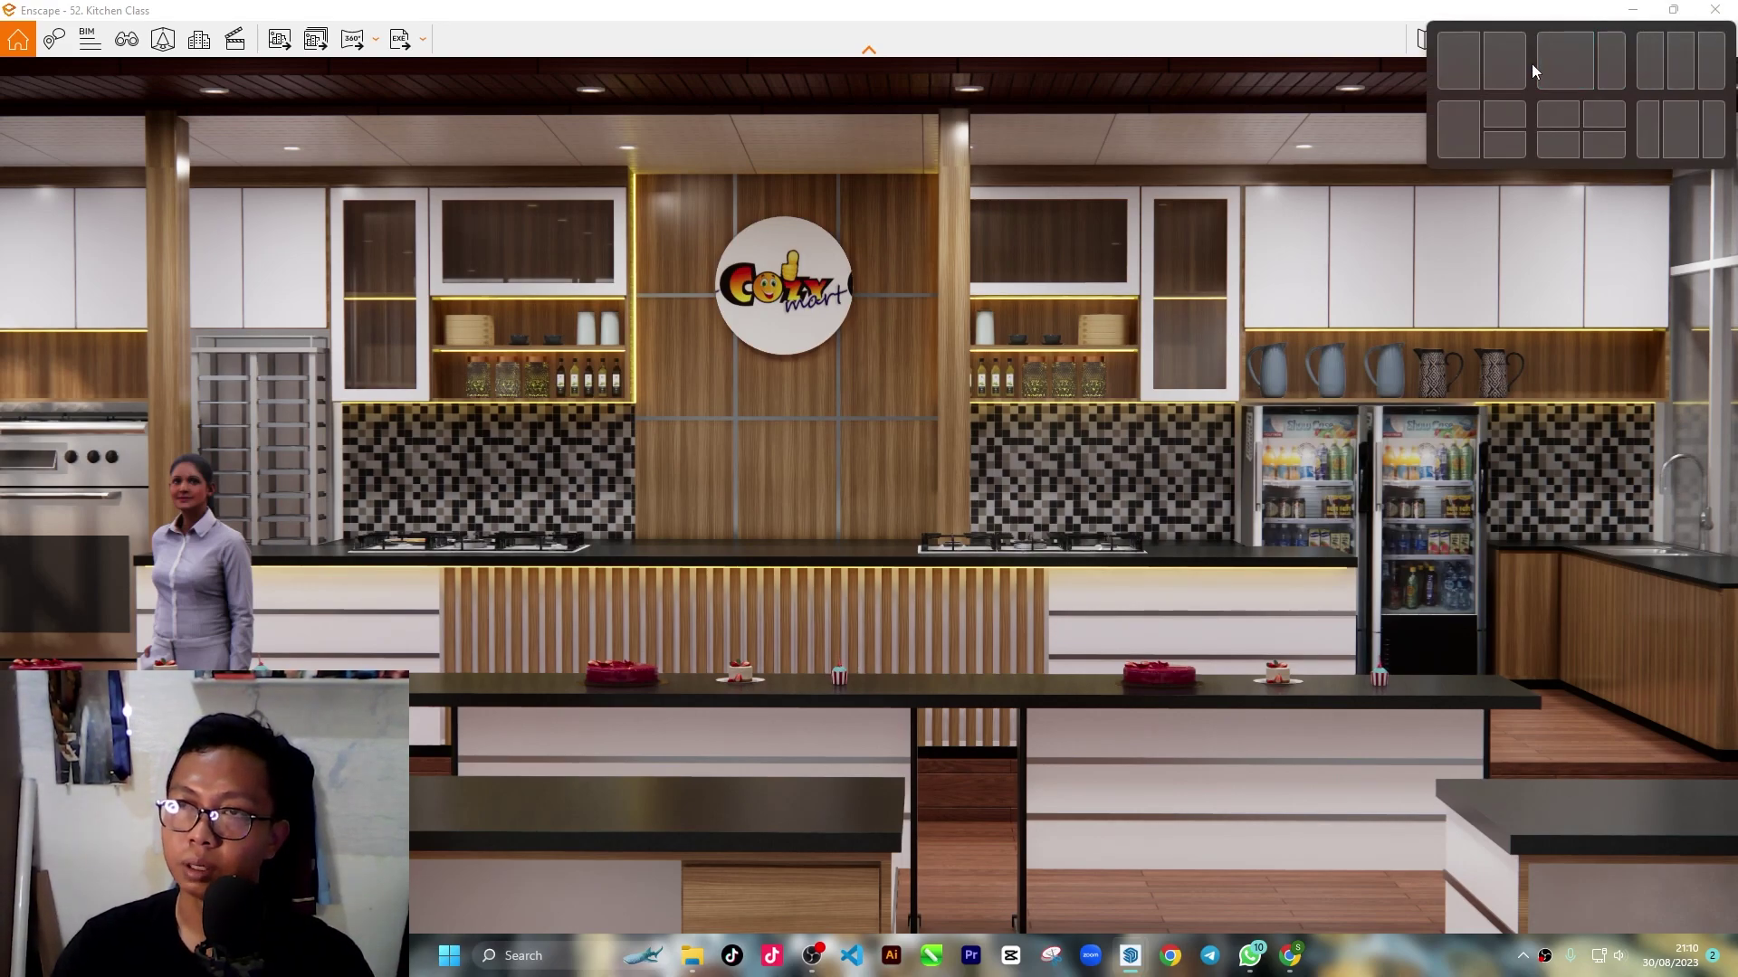
{"action": "left_click", "coordinate": [1504, 62]}
{"action": "left_click", "coordinate": [299, 307]}
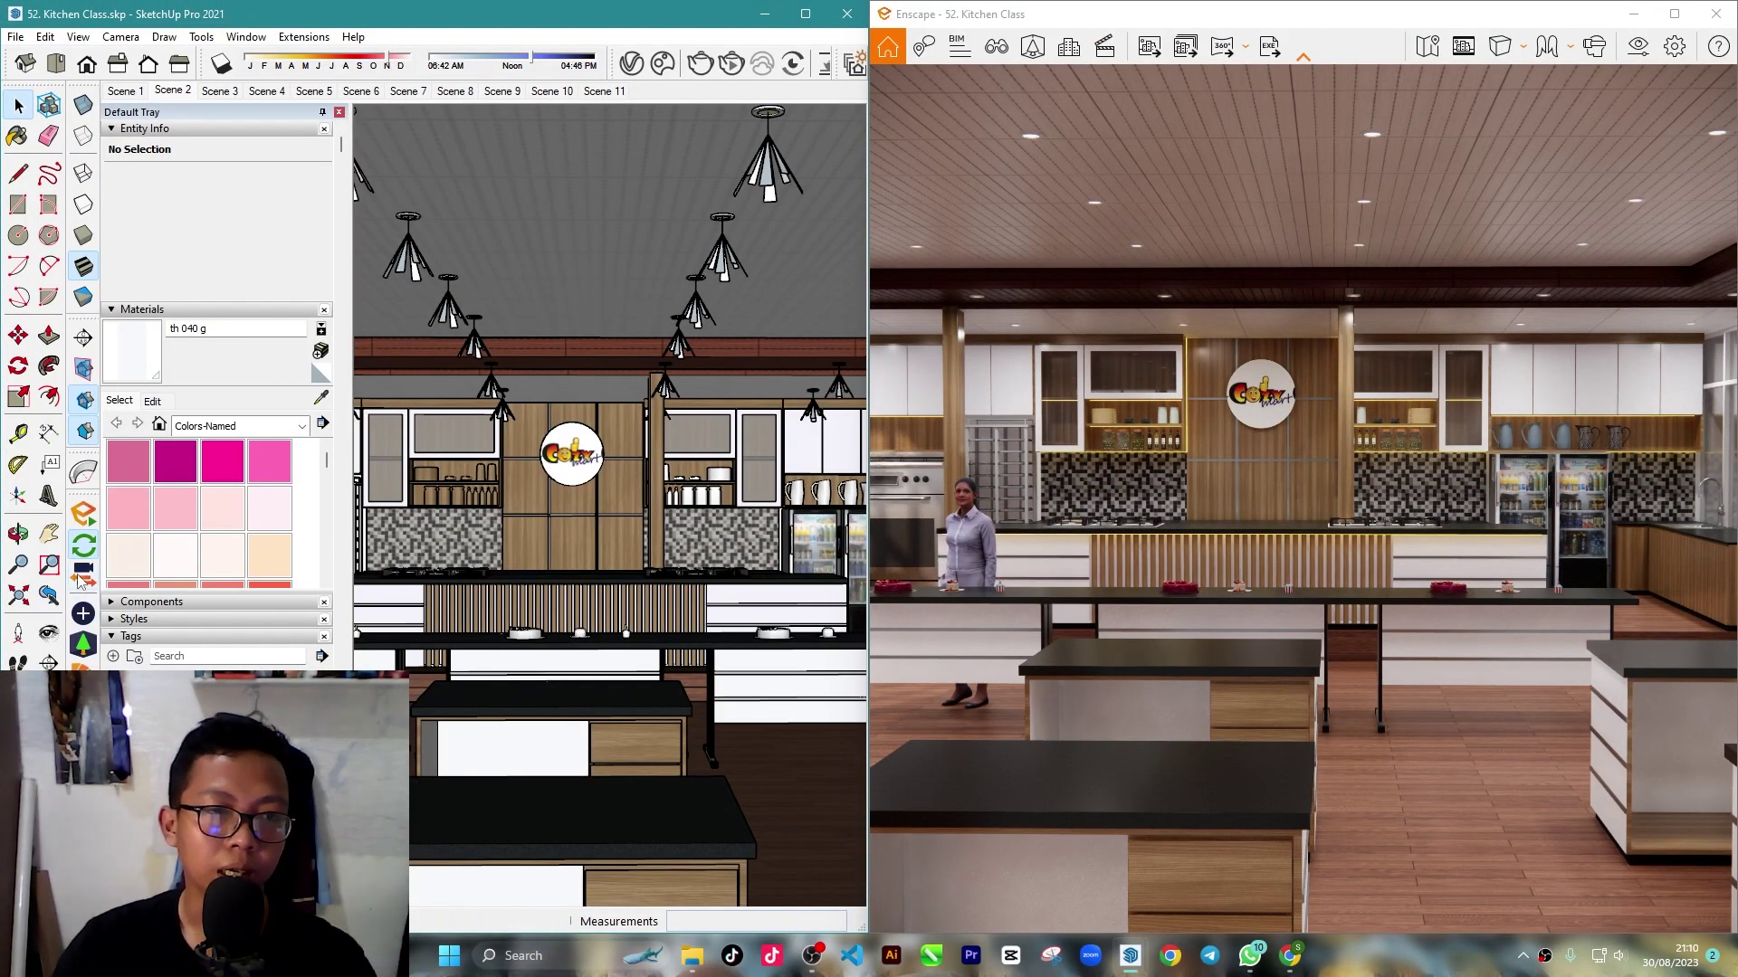
{"action": "left_click", "coordinate": [81, 579]}
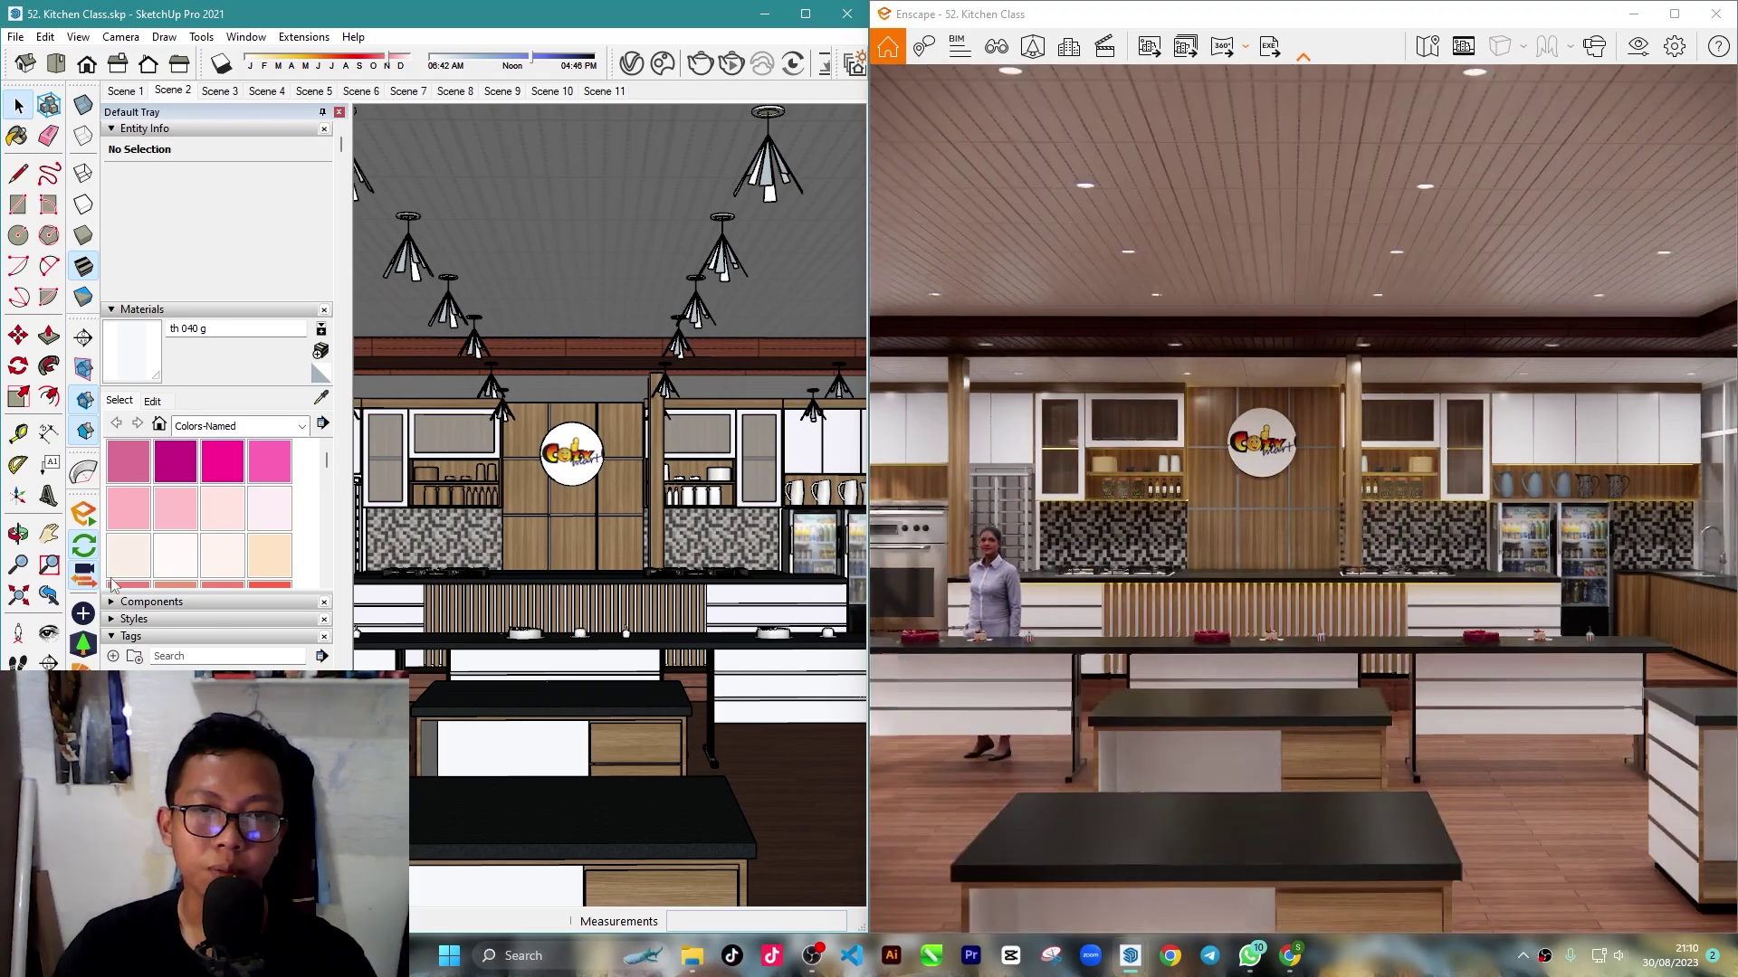
Step: Look around the kitchen, return to Scene 2, and maximize the Enscape render
{"action": "left_click", "coordinate": [679, 485]}
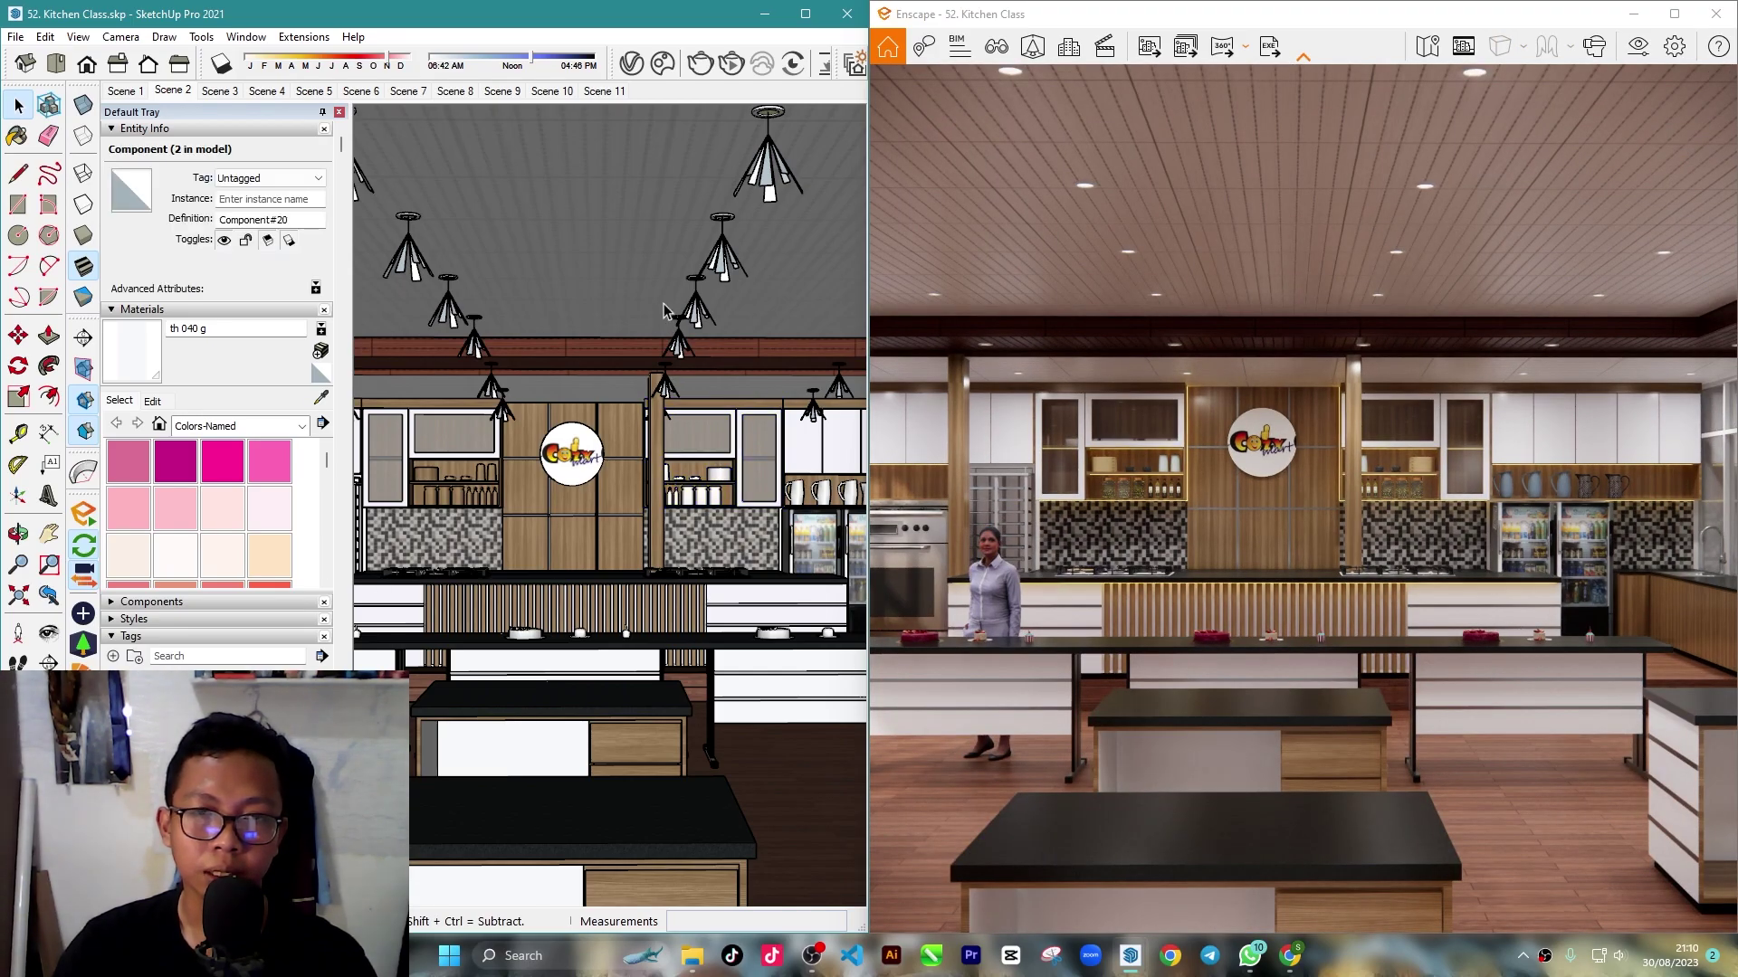
{"action": "key", "text": "o"}
{"action": "left_click_drag", "start_coordinate": [692, 492], "coordinate": [649, 484]}
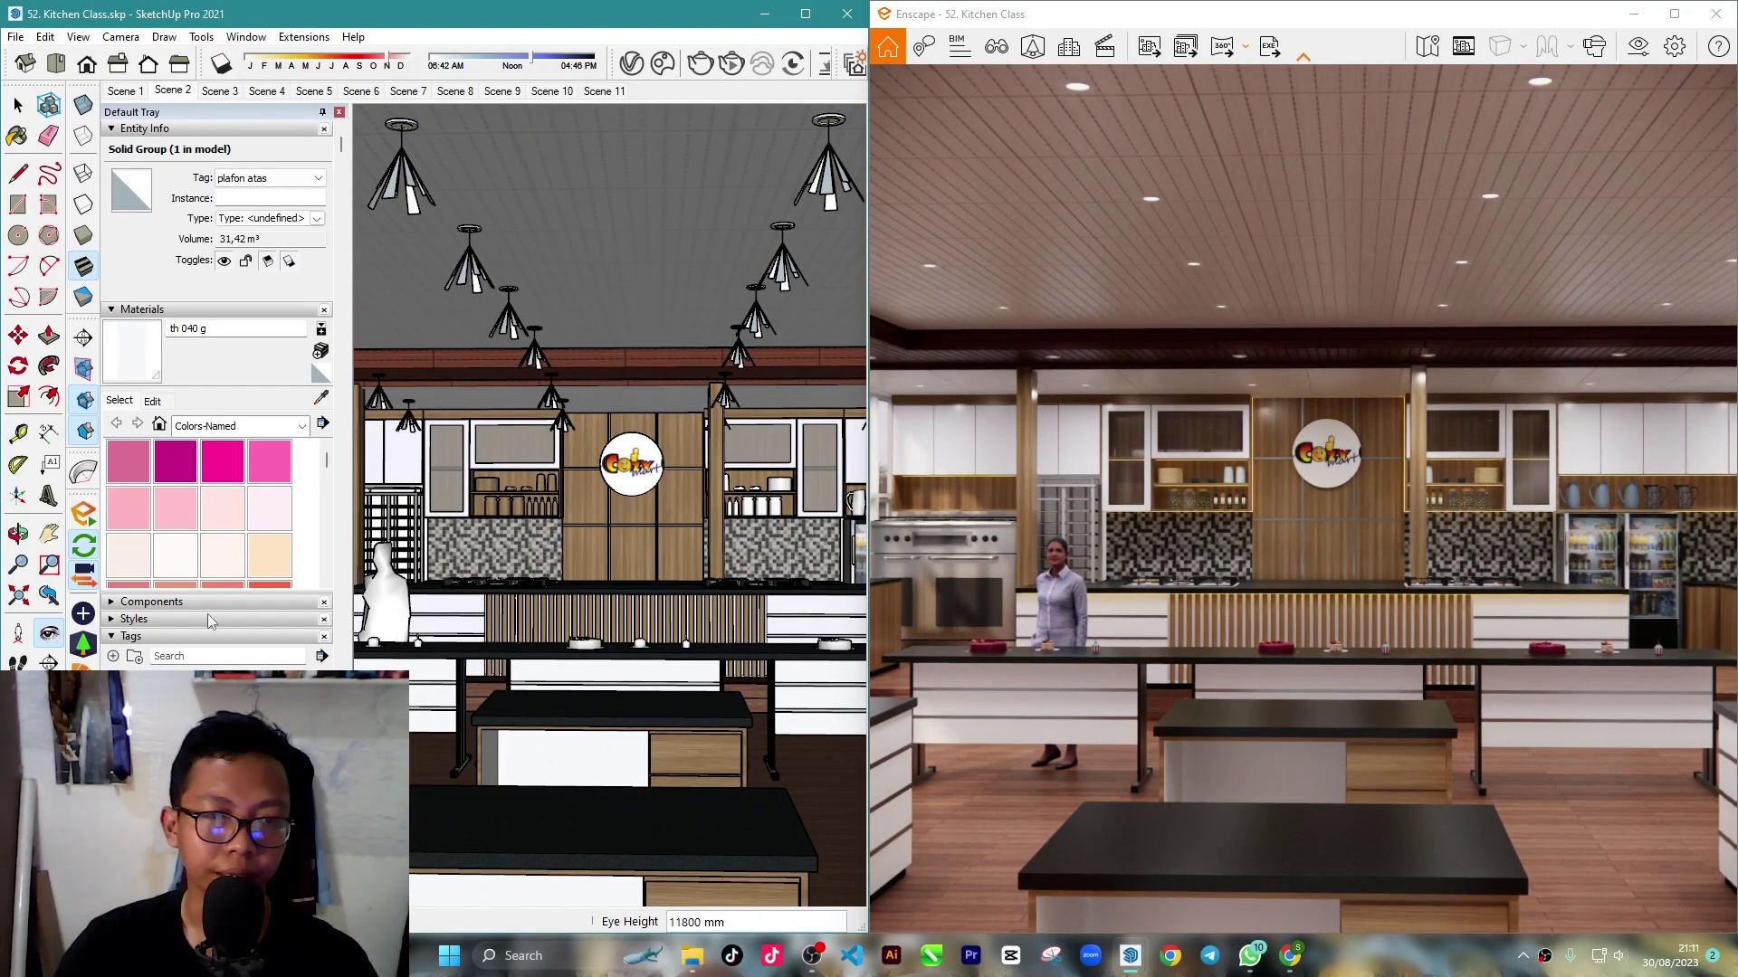
{"action": "mouse_move", "coordinate": [660, 412]}
{"action": "left_mouse_down"}
{"action": "mouse_move", "coordinate": [659, 380]}
{"action": "mouse_move", "coordinate": [624, 389]}
{"action": "left_mouse_up"}
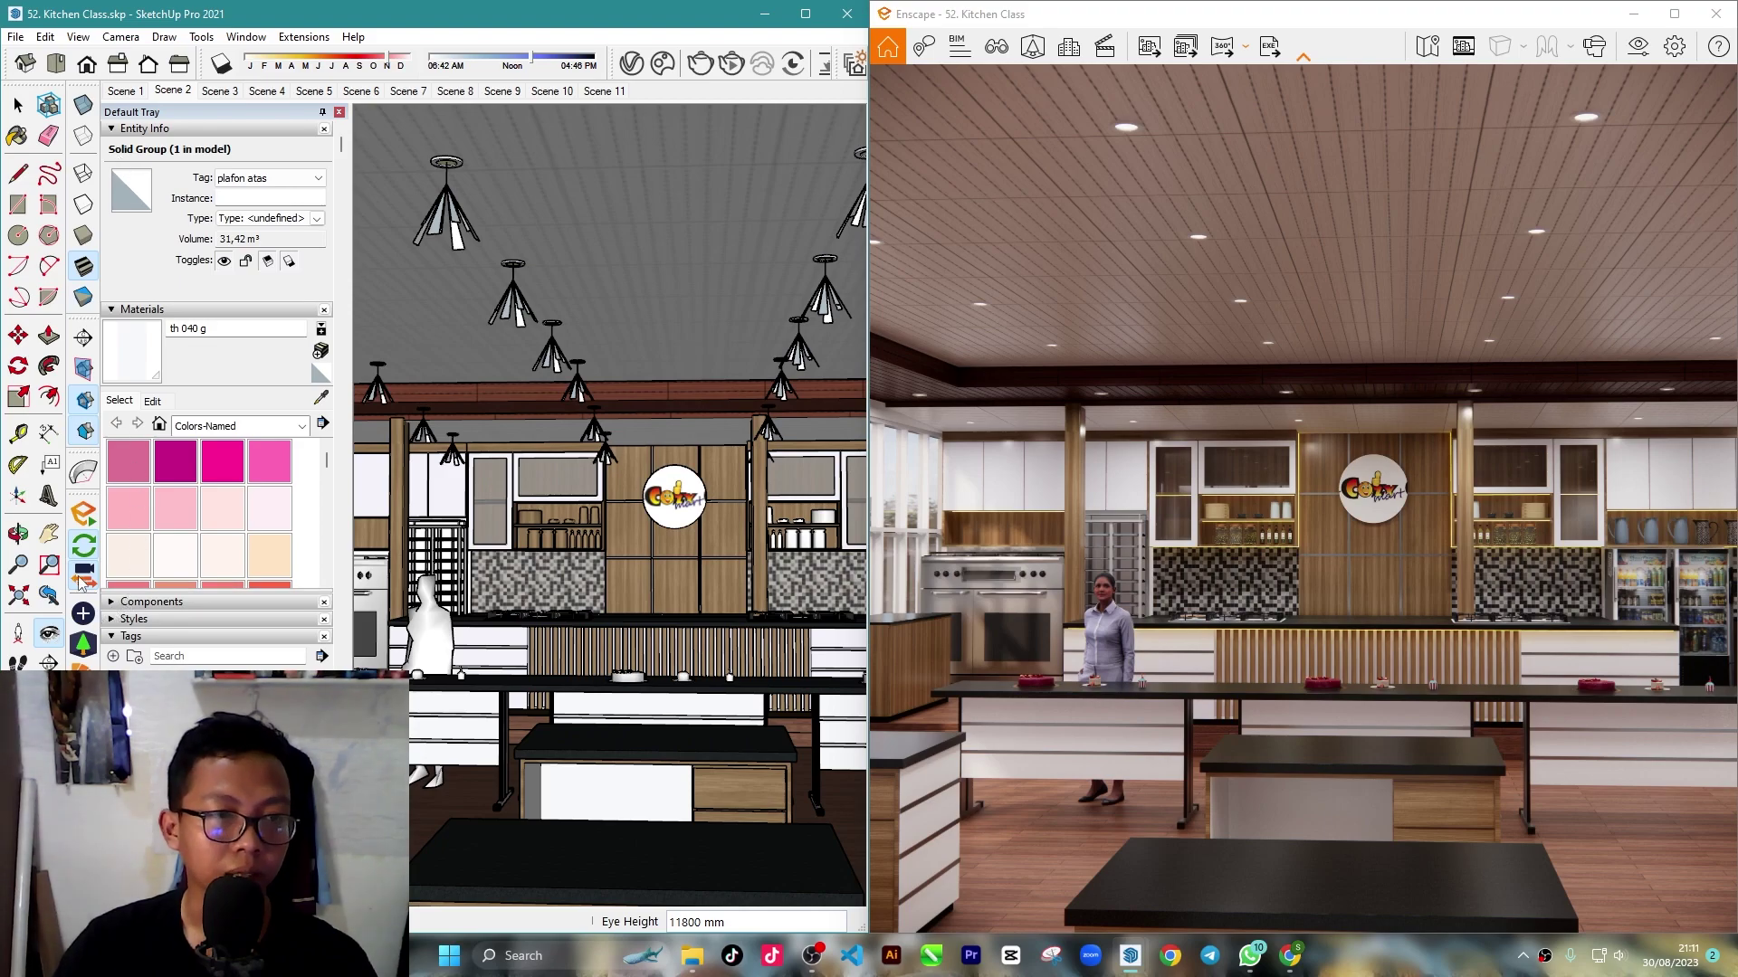
{"action": "left_click", "coordinate": [173, 91]}
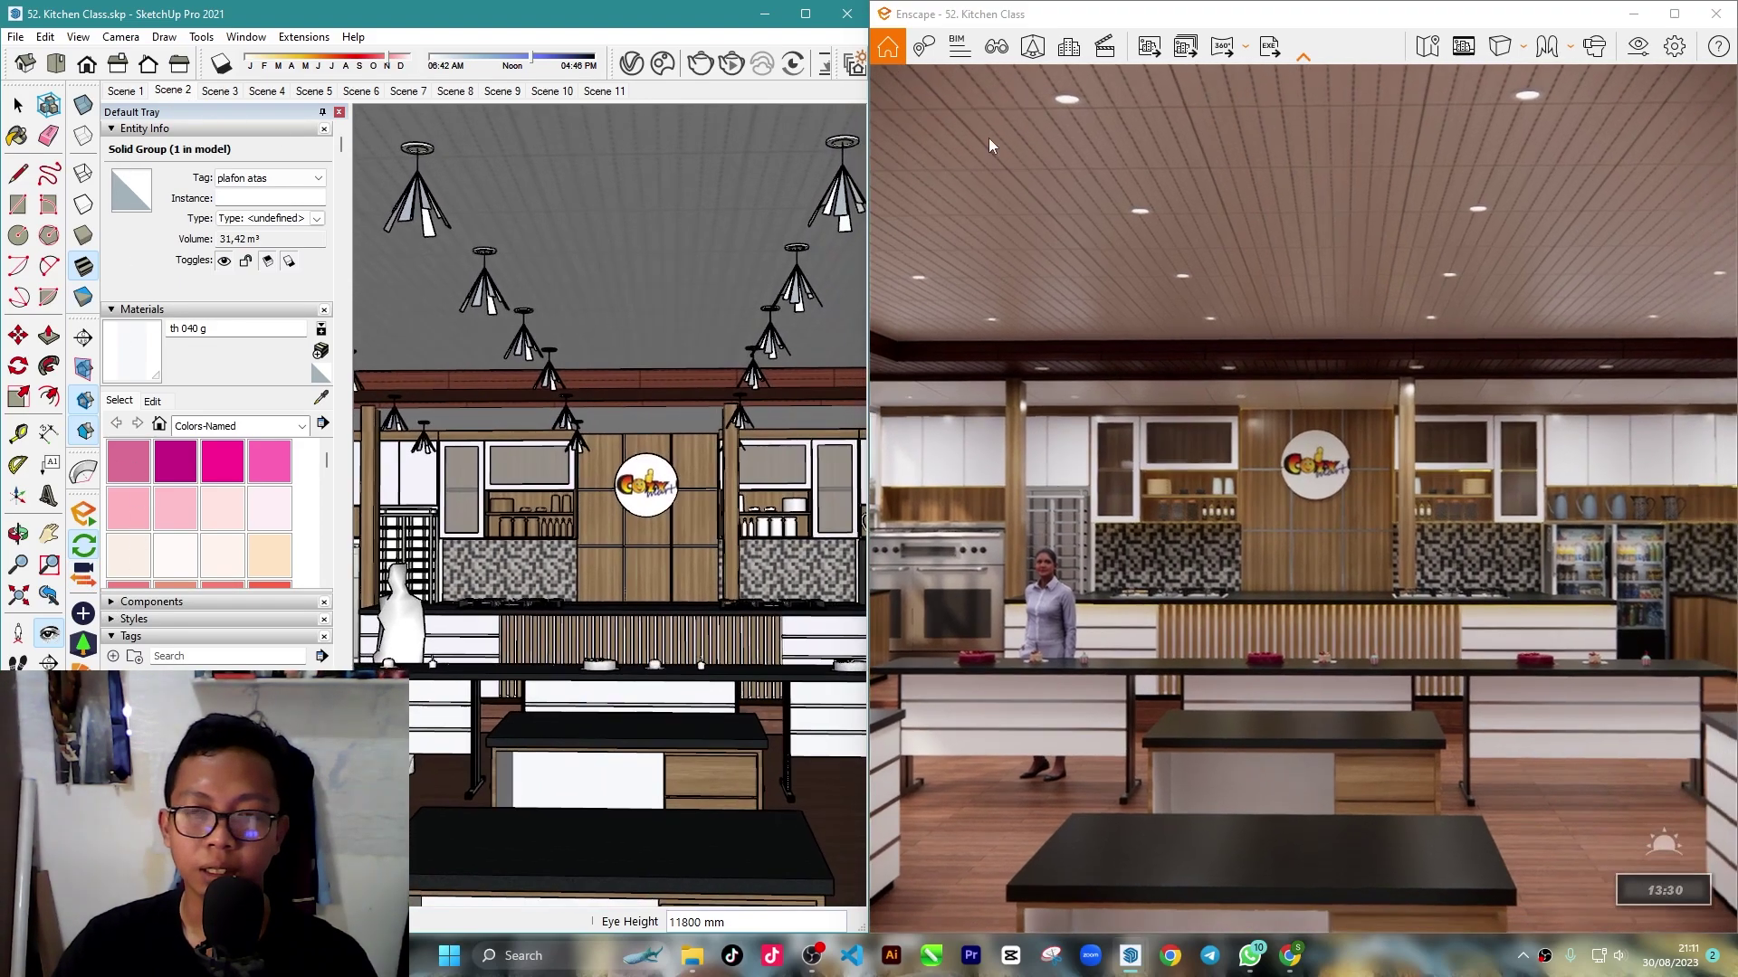
{"action": "left_click", "coordinate": [1675, 13]}
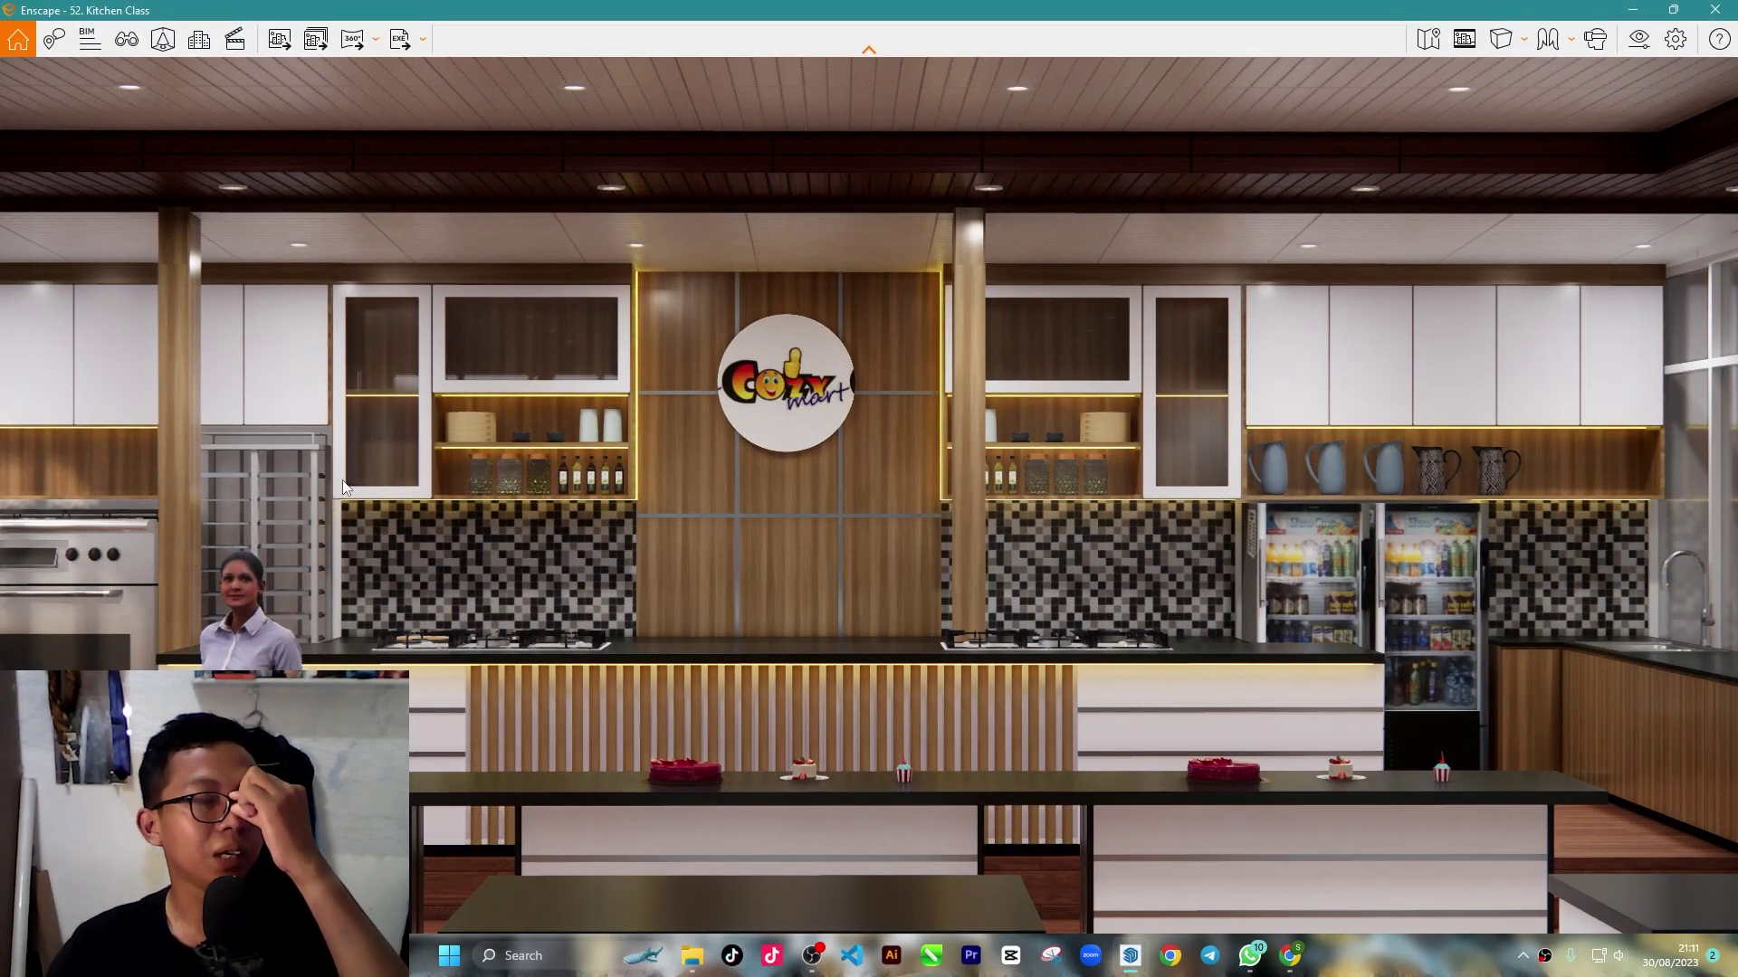
Step: Export the current render as a JPEG screenshot to Pictures, then switch to File Explorer
{"action": "left_click", "coordinate": [279, 41]}
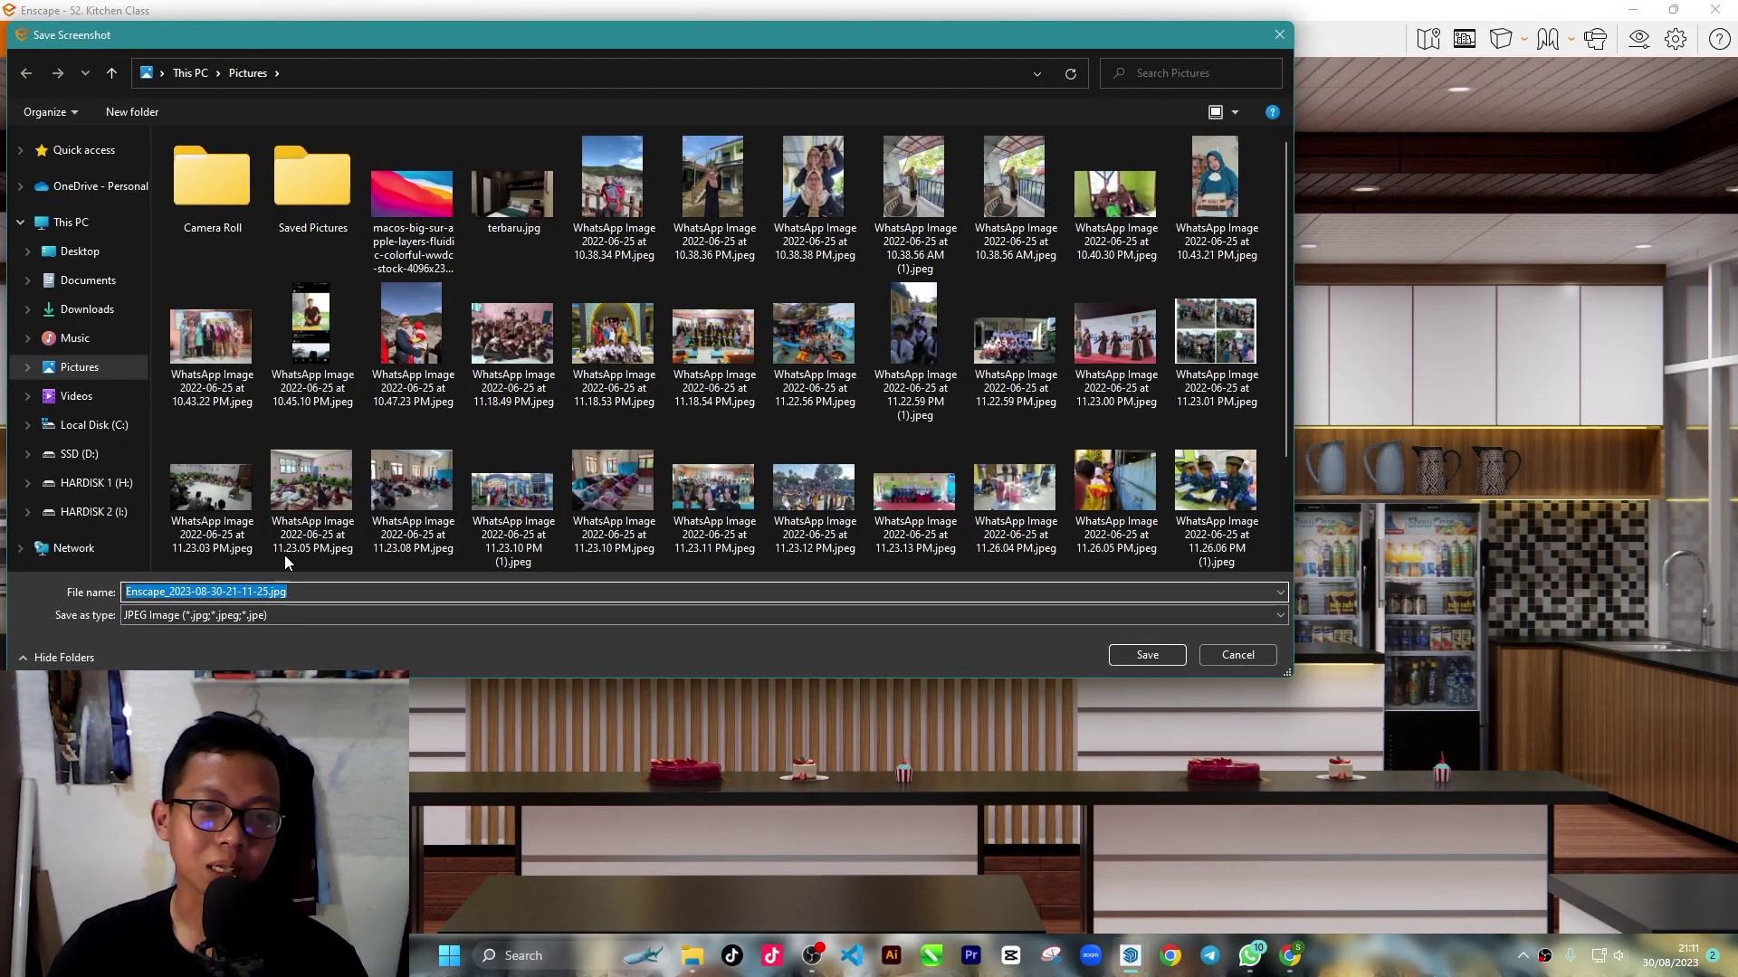
{"action": "scroll", "coordinate": [261, 371], "scroll_direction": "down", "scroll_amount": 1}
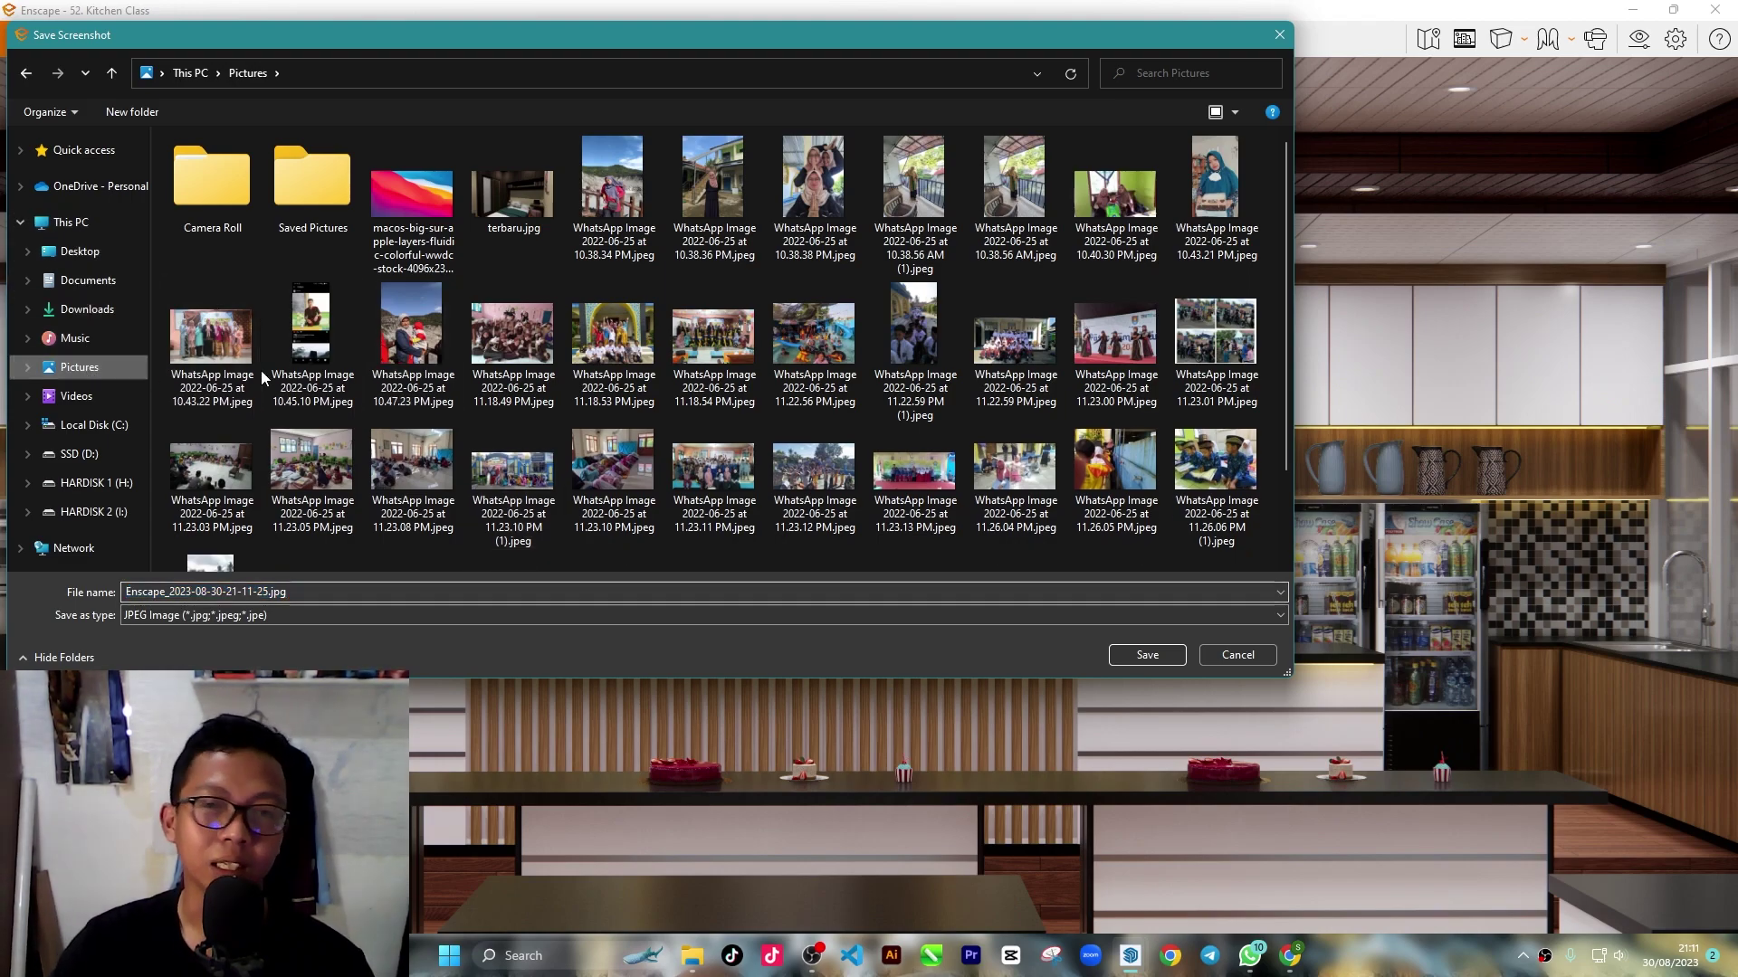
{"action": "left_click", "coordinate": [291, 593]}
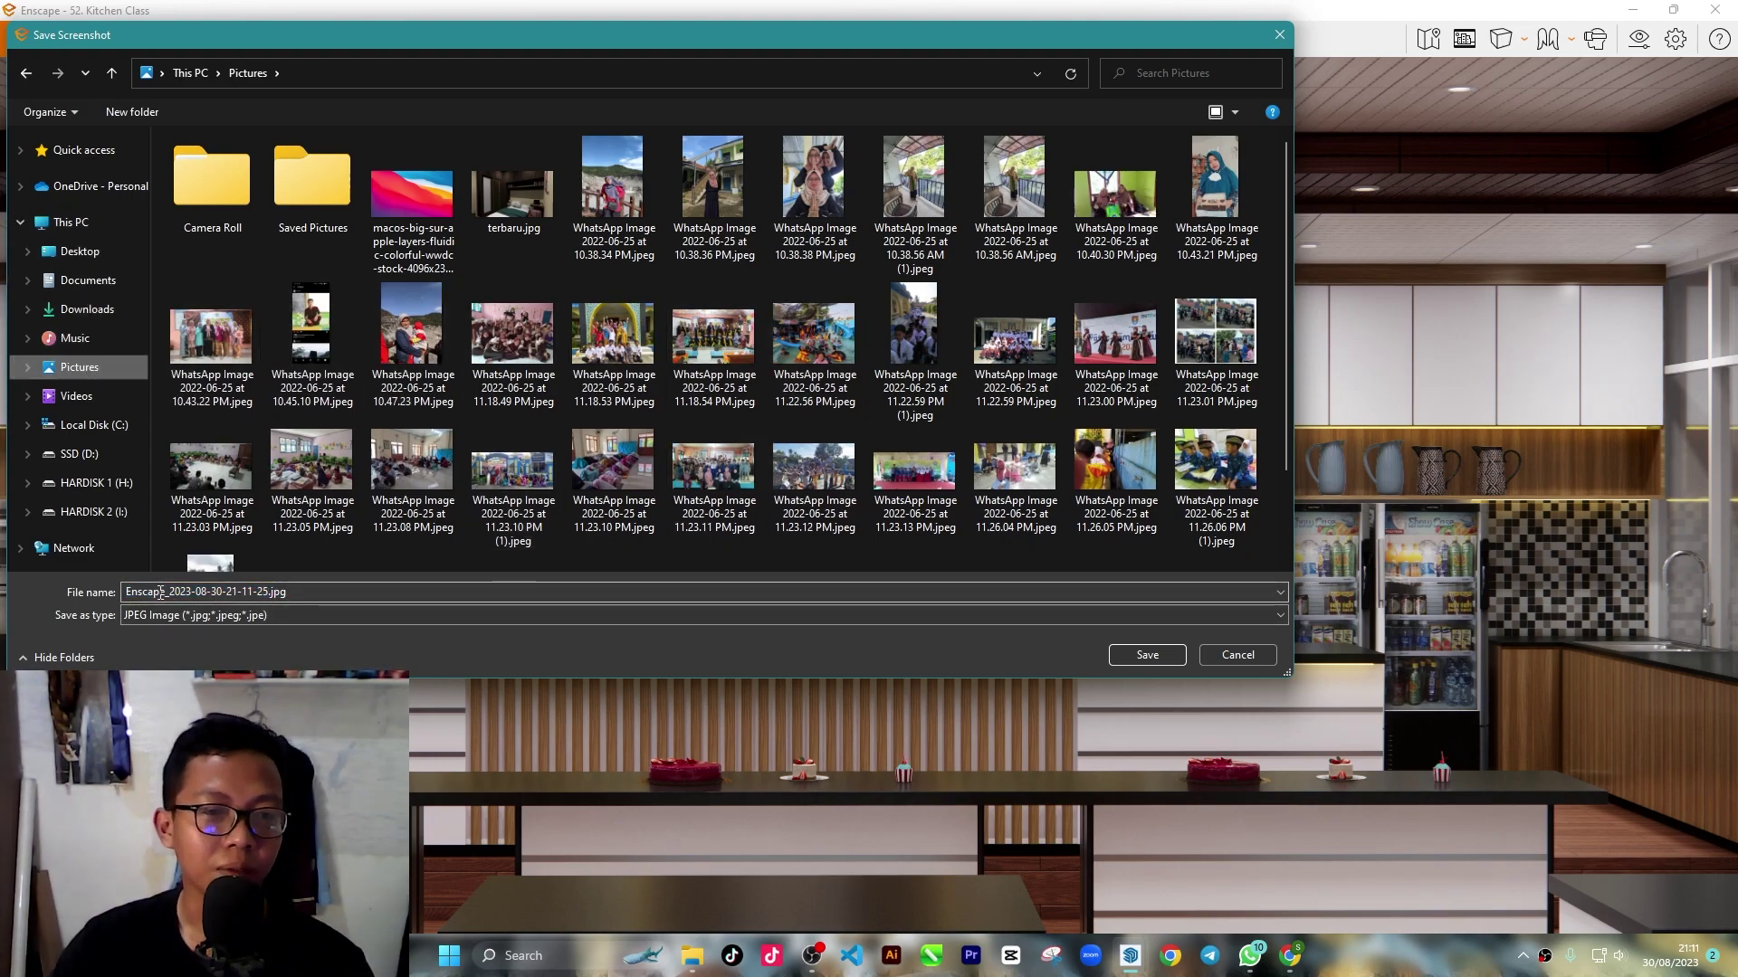
{"action": "double_click", "coordinate": [291, 593]}
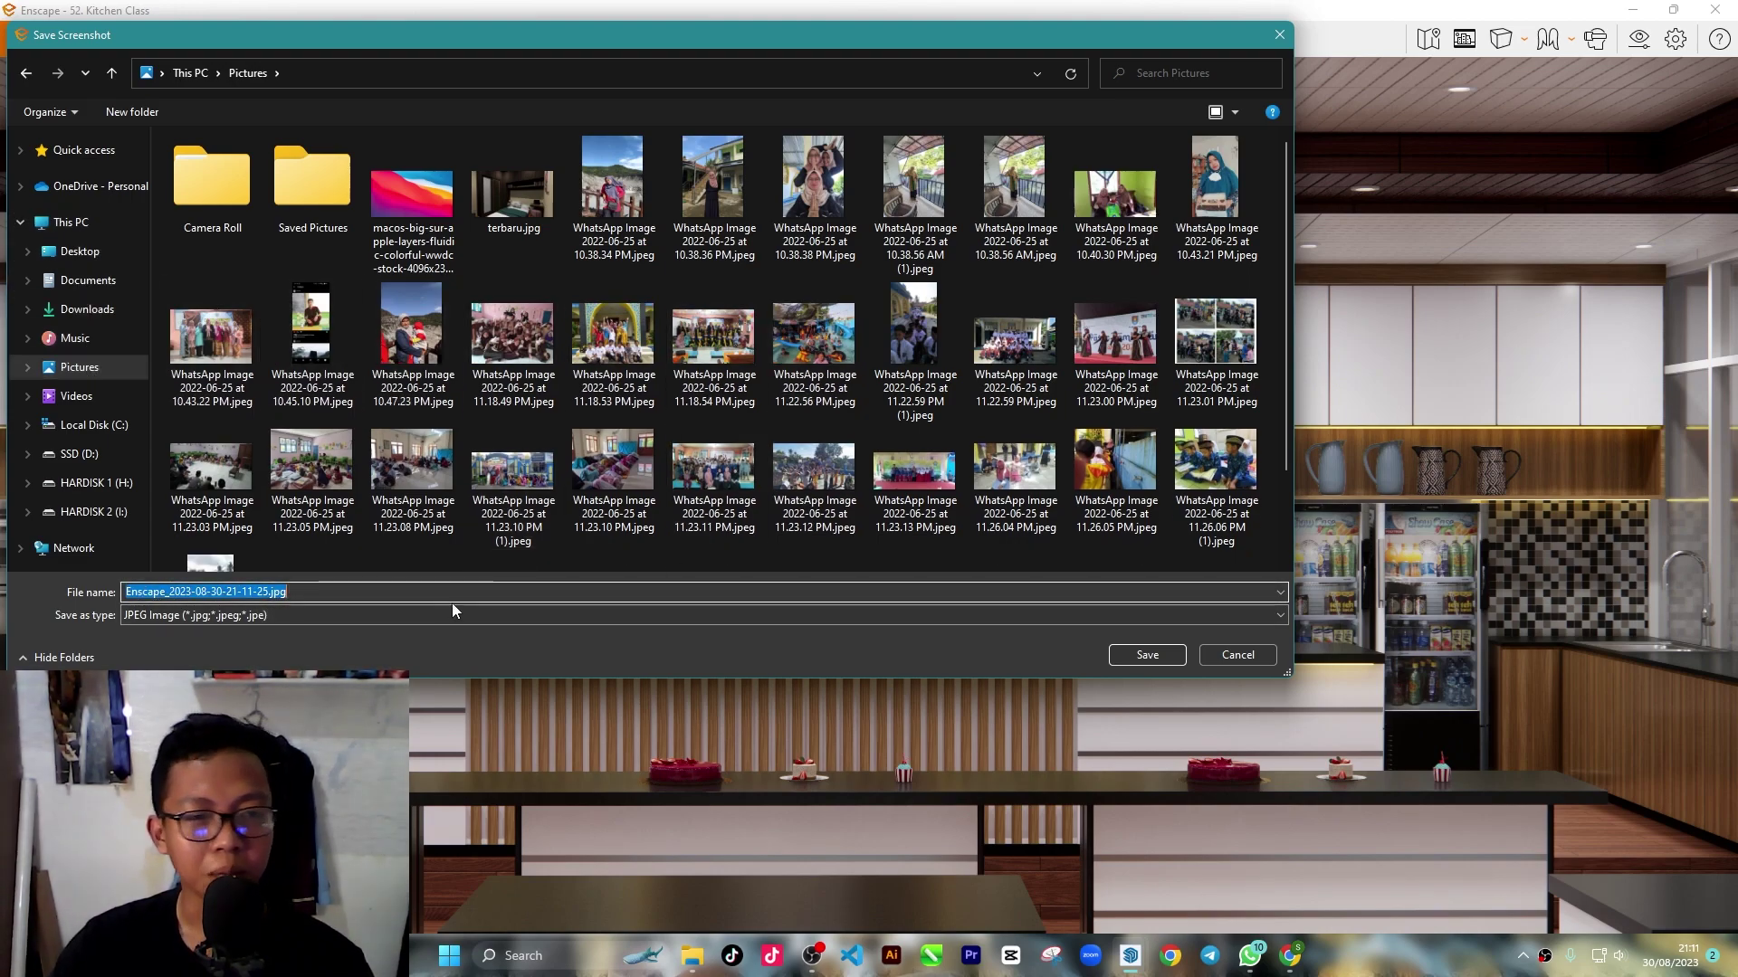
{"action": "left_click", "coordinate": [1147, 656]}
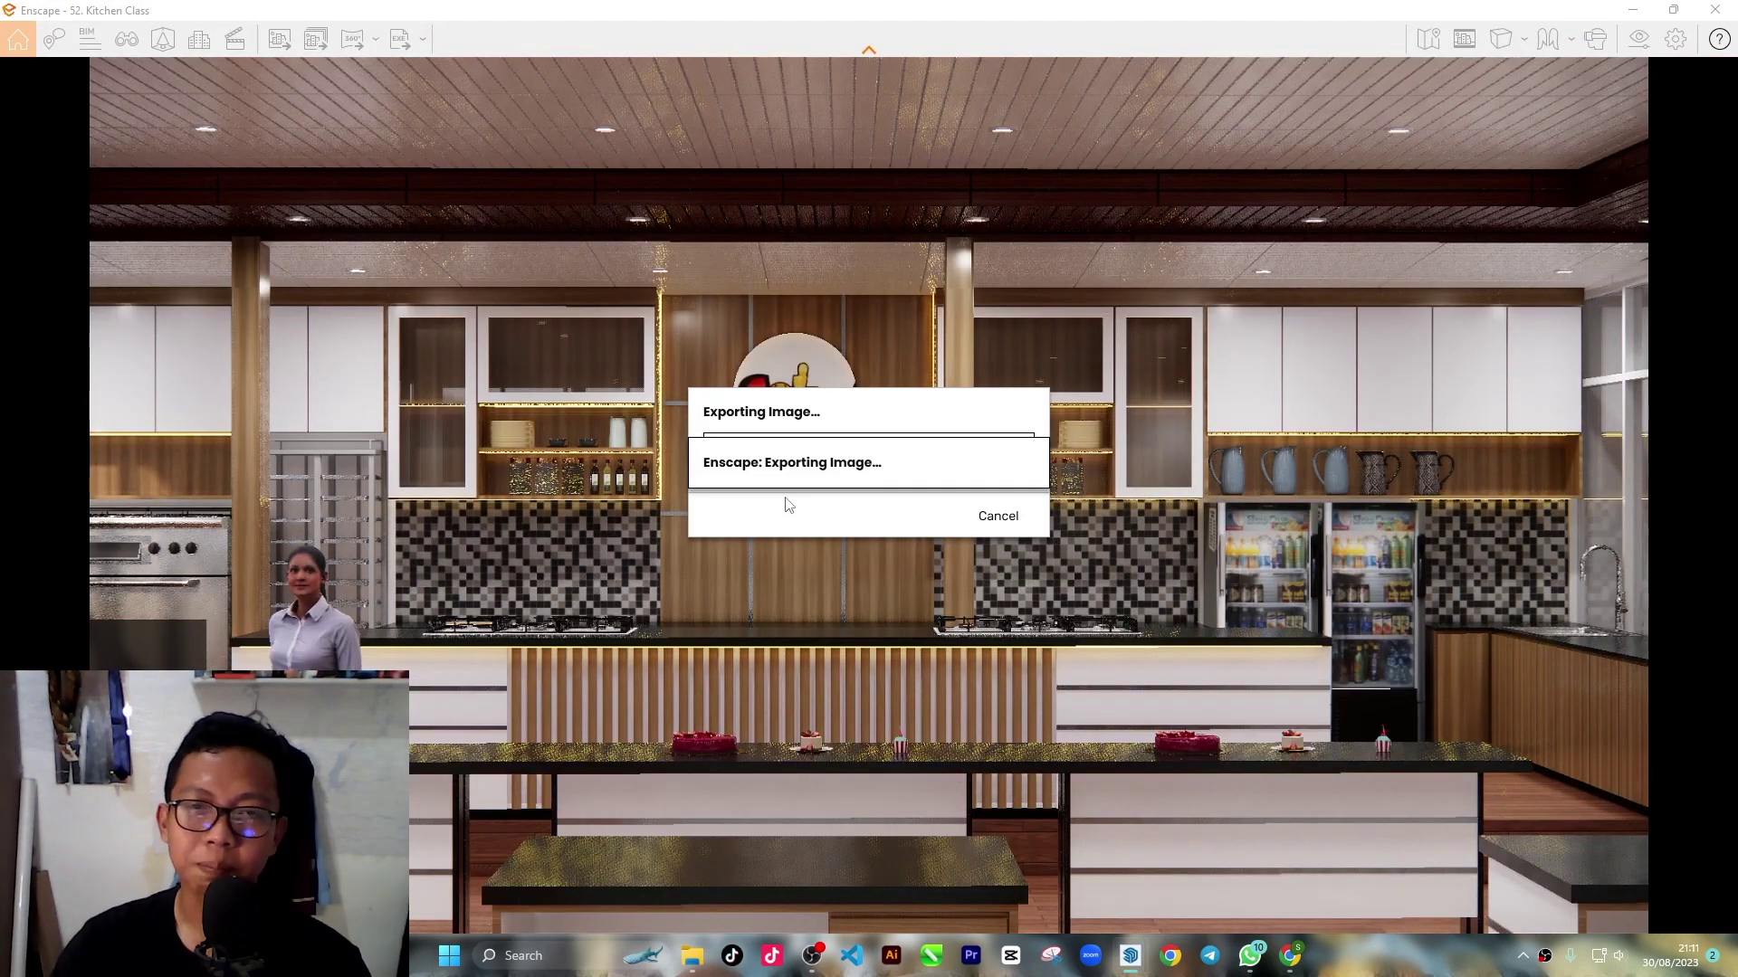
{"action": "left_click", "coordinate": [687, 965]}
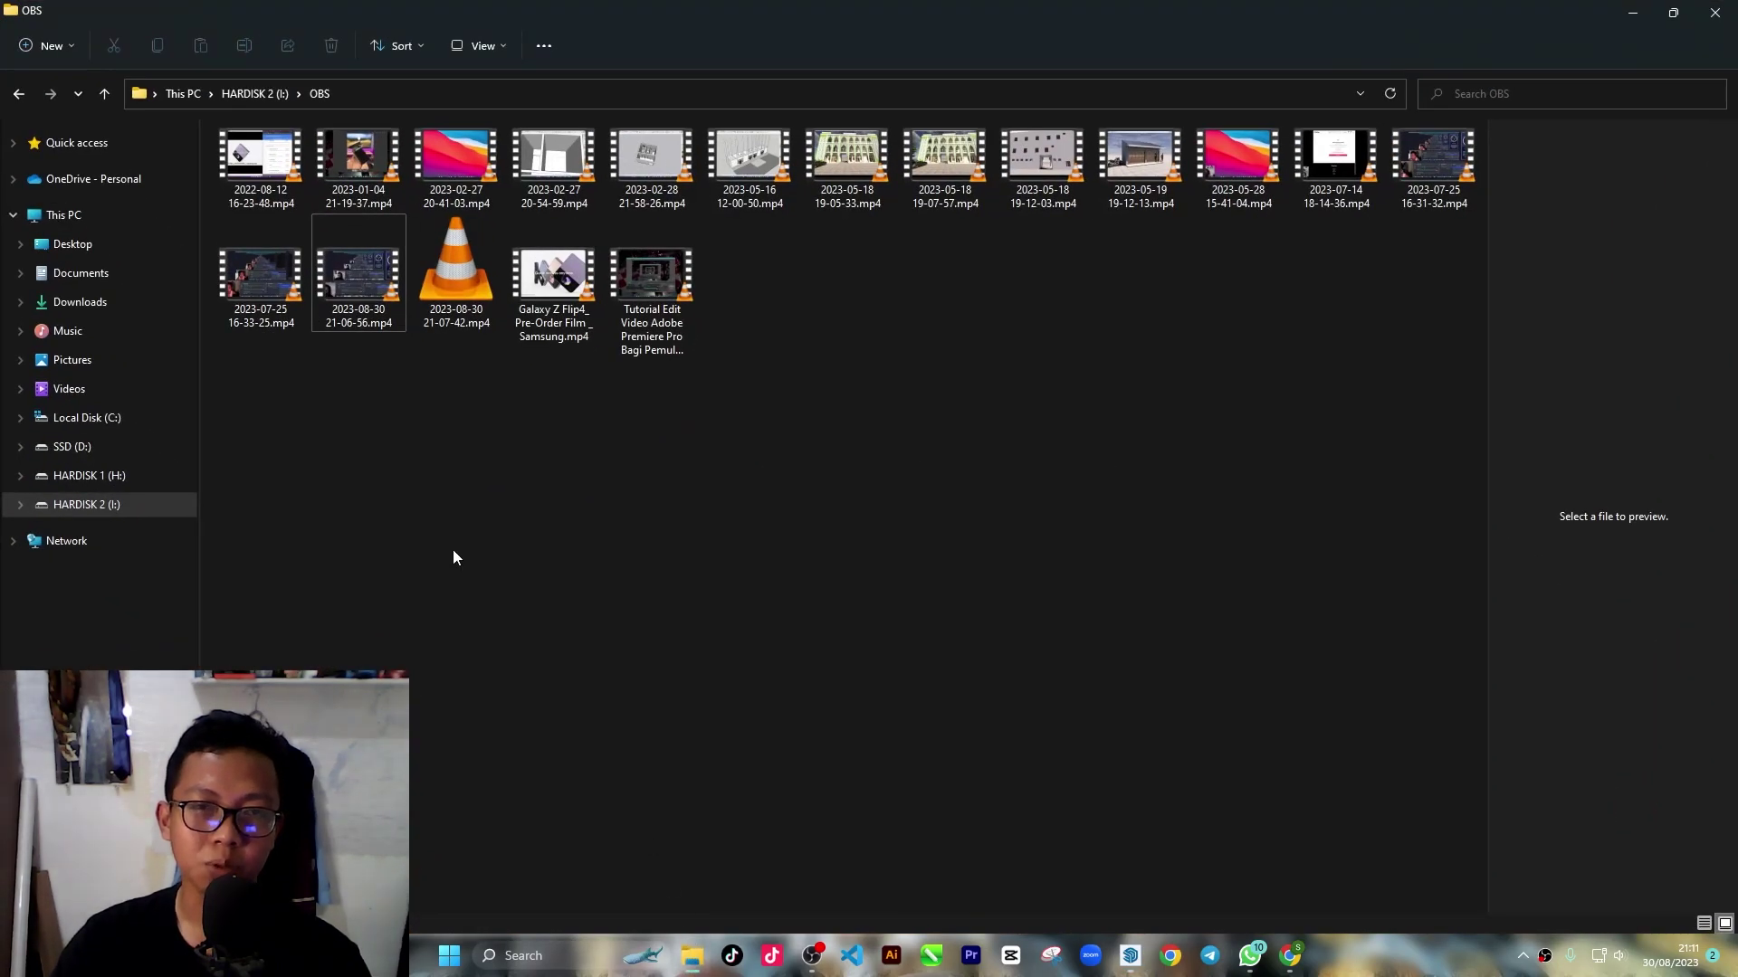
Step: View the exported 1920 x 1080 Enscape JPEG in Pictures, then return to Enscape
{"action": "left_click", "coordinate": [81, 272]}
{"action": "left_click", "coordinate": [76, 359]}
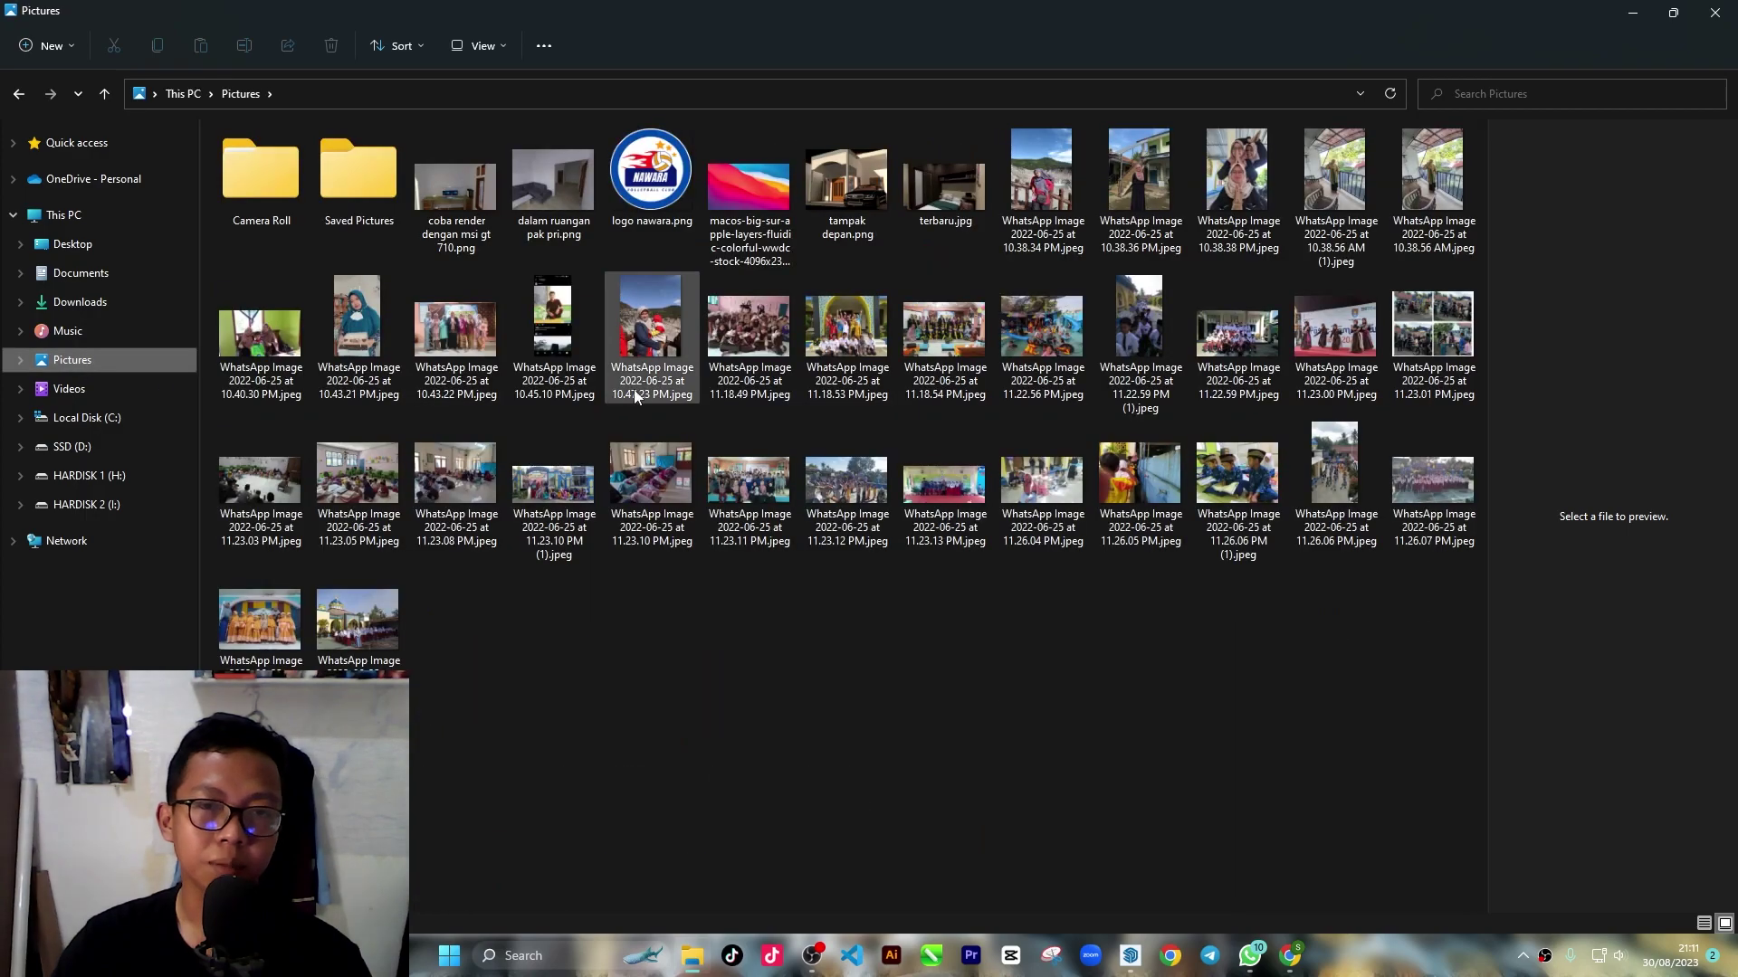
{"action": "double_click", "coordinate": [489, 633]}
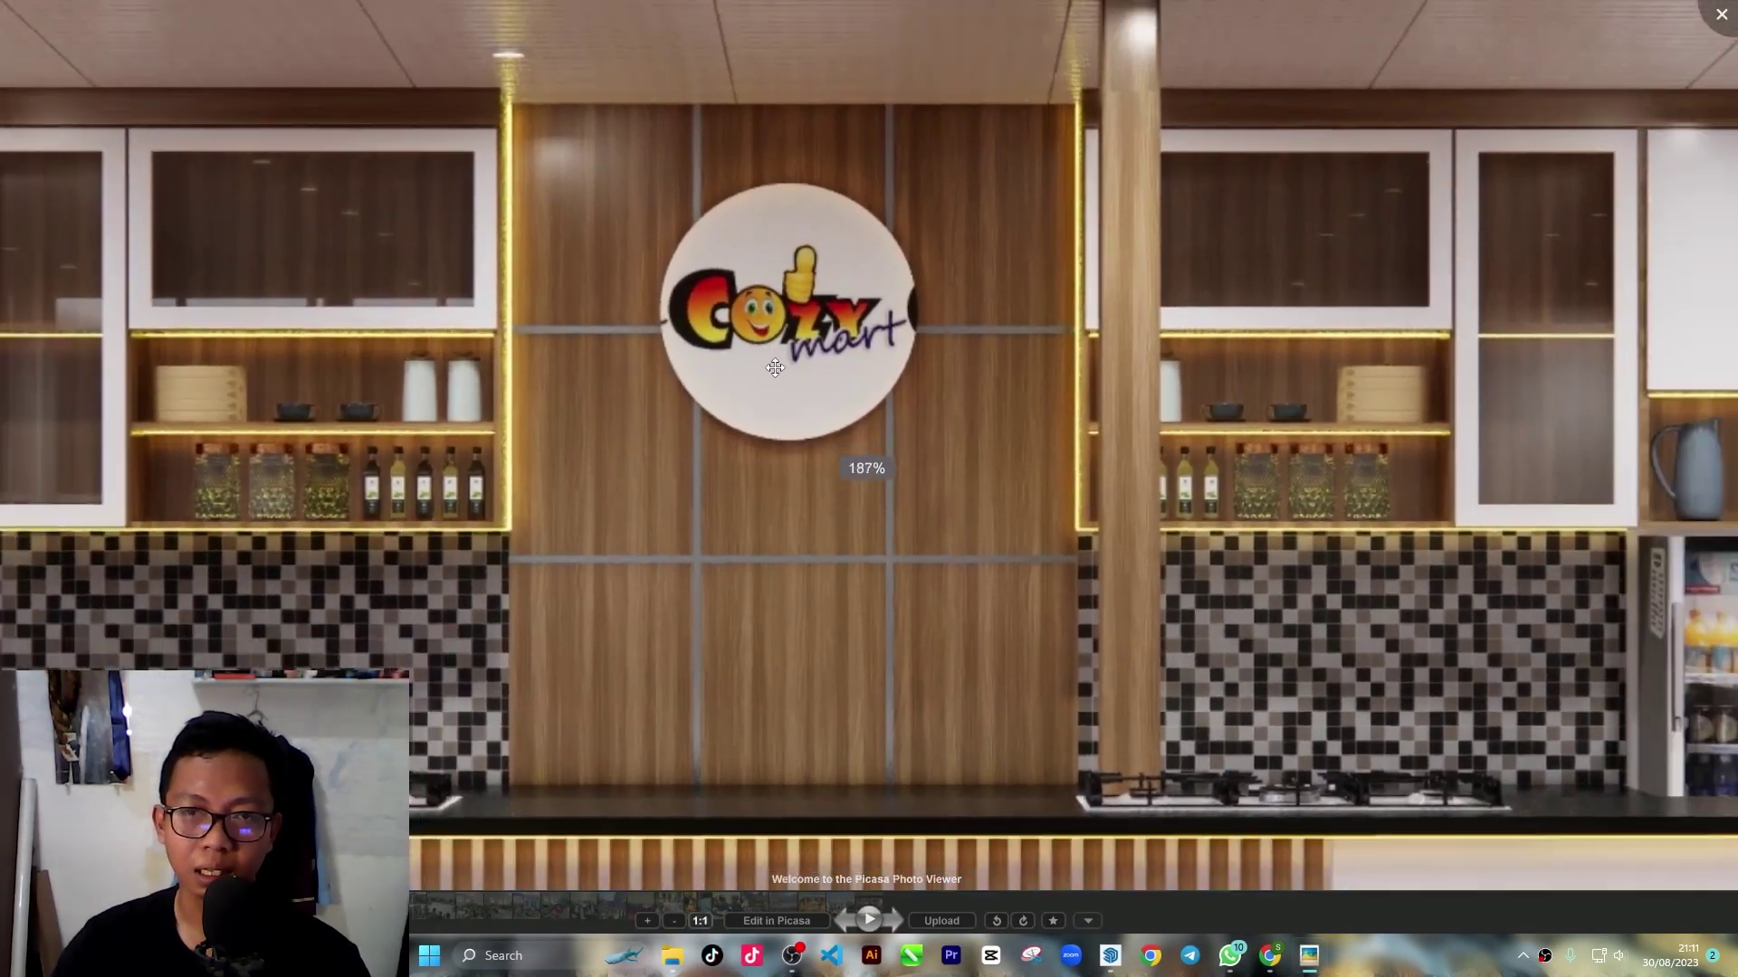
{"action": "scroll", "coordinate": [564, 534], "scroll_direction": "down", "scroll_amount": 3}
{"action": "scroll", "coordinate": [735, 475], "scroll_direction": "down", "scroll_amount": 1}
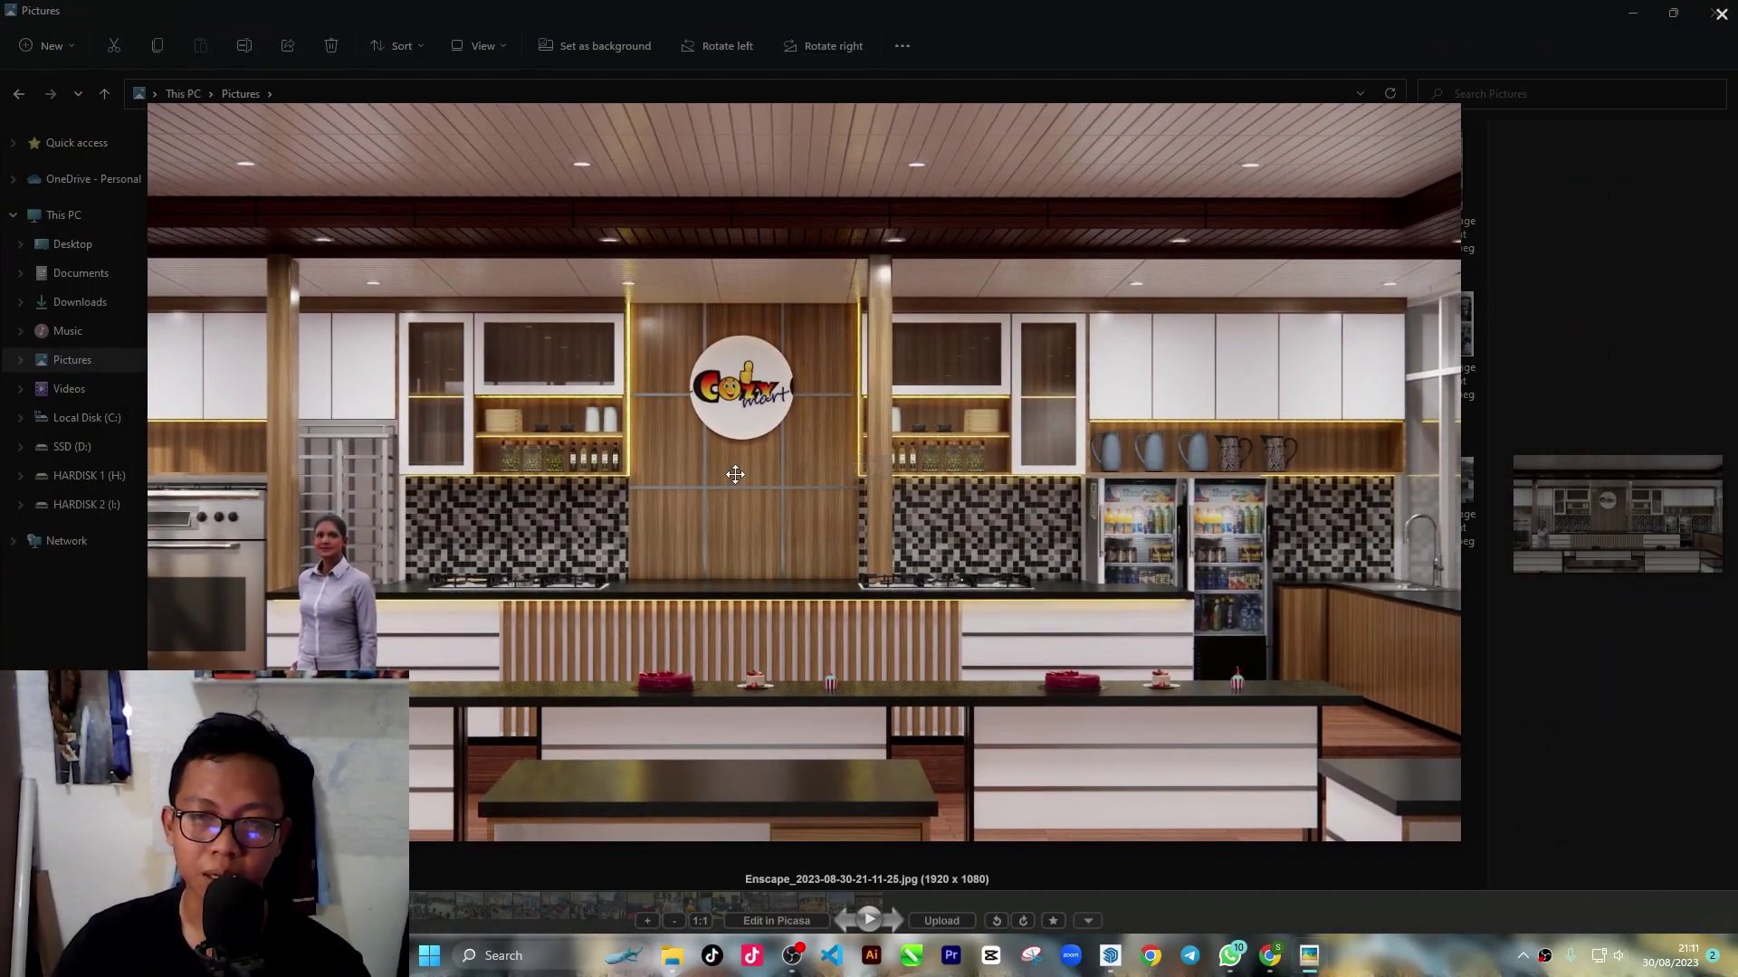
{"action": "key", "text": "Escape"}
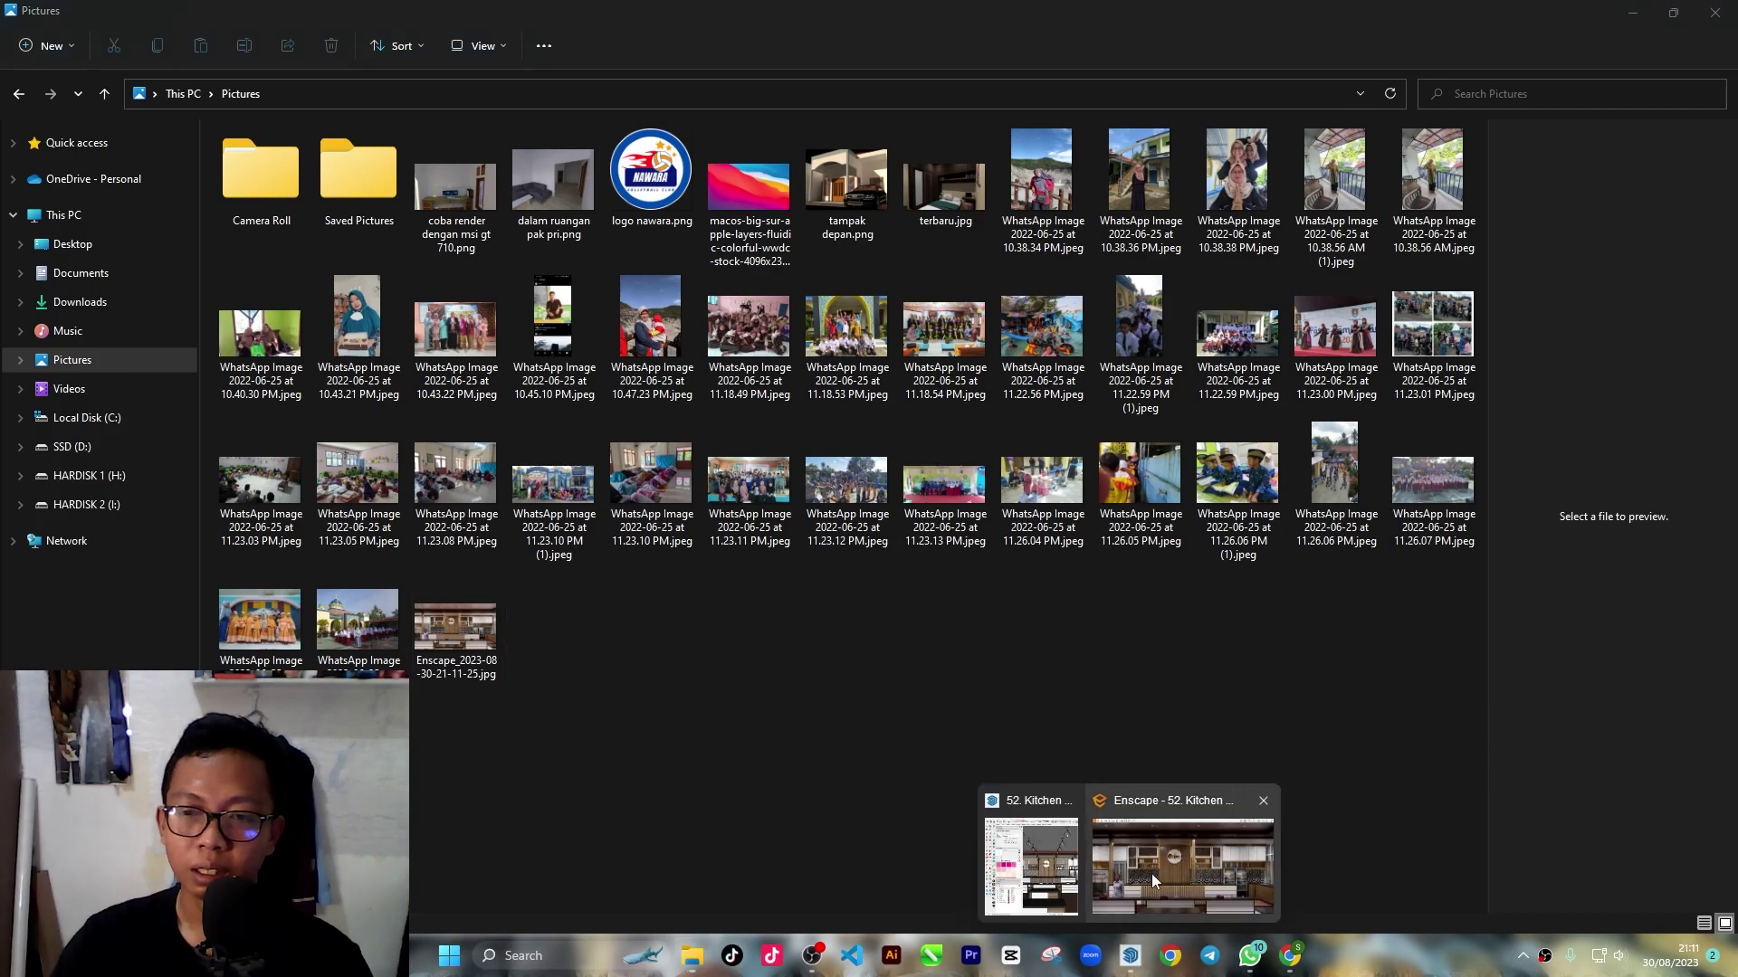
{"action": "left_click", "coordinate": [1189, 872]}
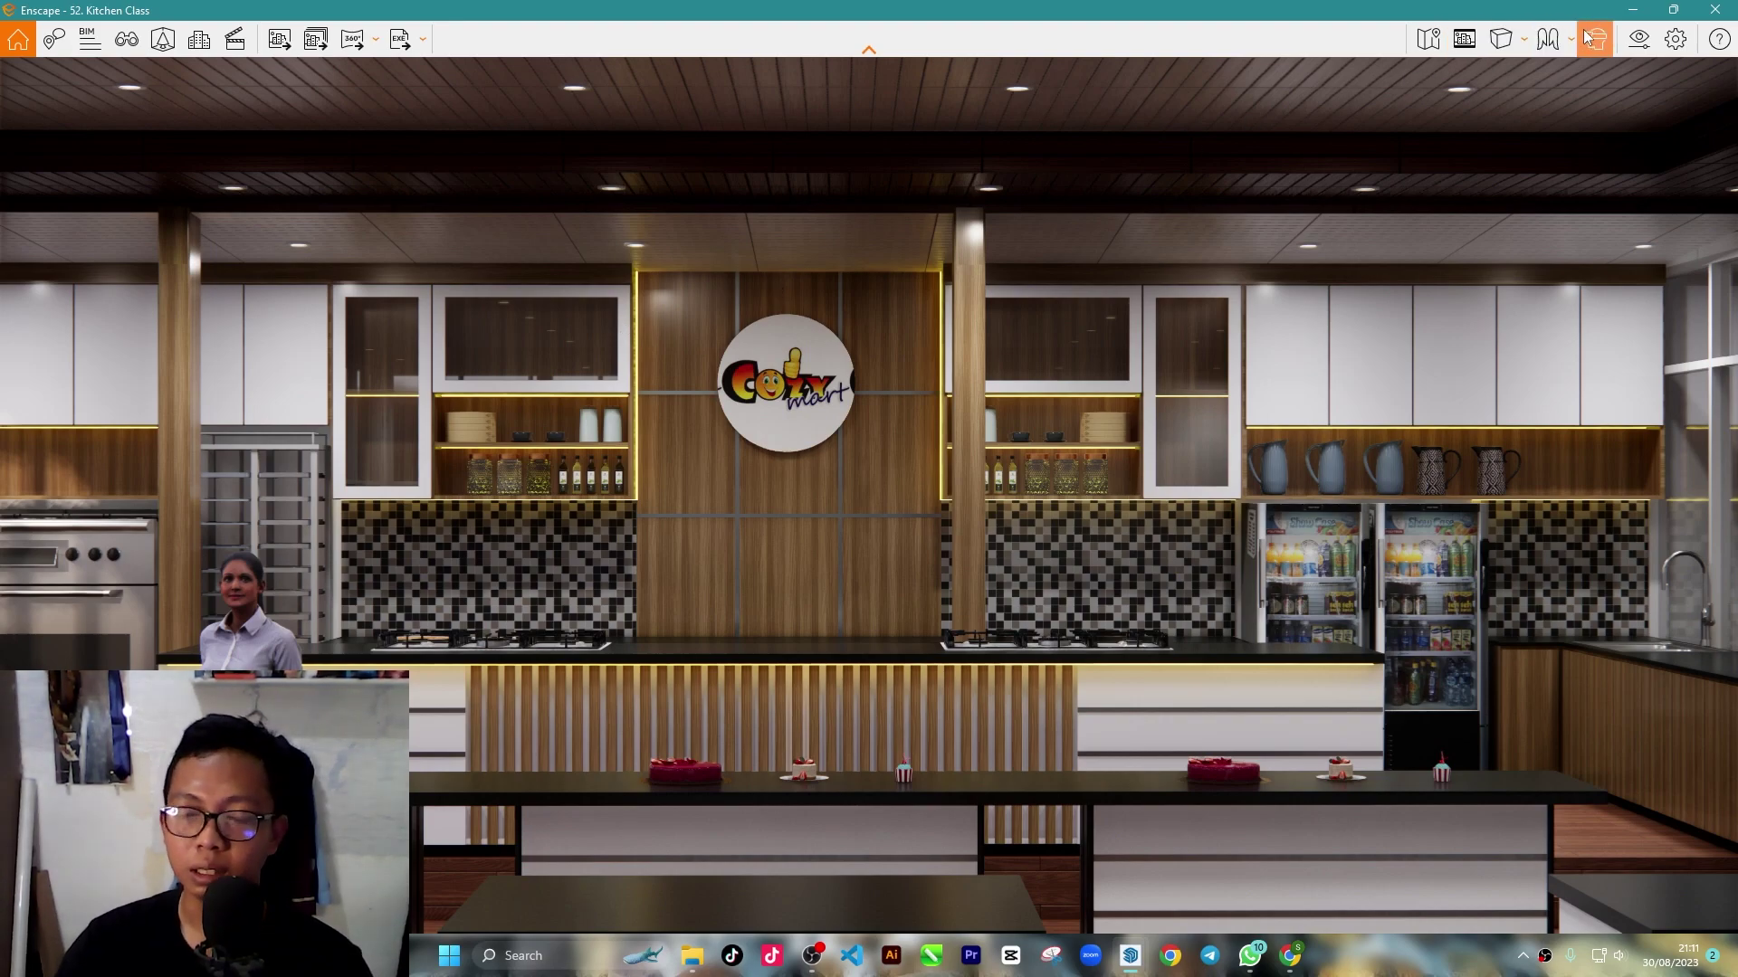
Step: Open Enscape Visual Settings, move them aside, and leave Auto Exposure off
{"action": "left_click", "coordinate": [1675, 39]}
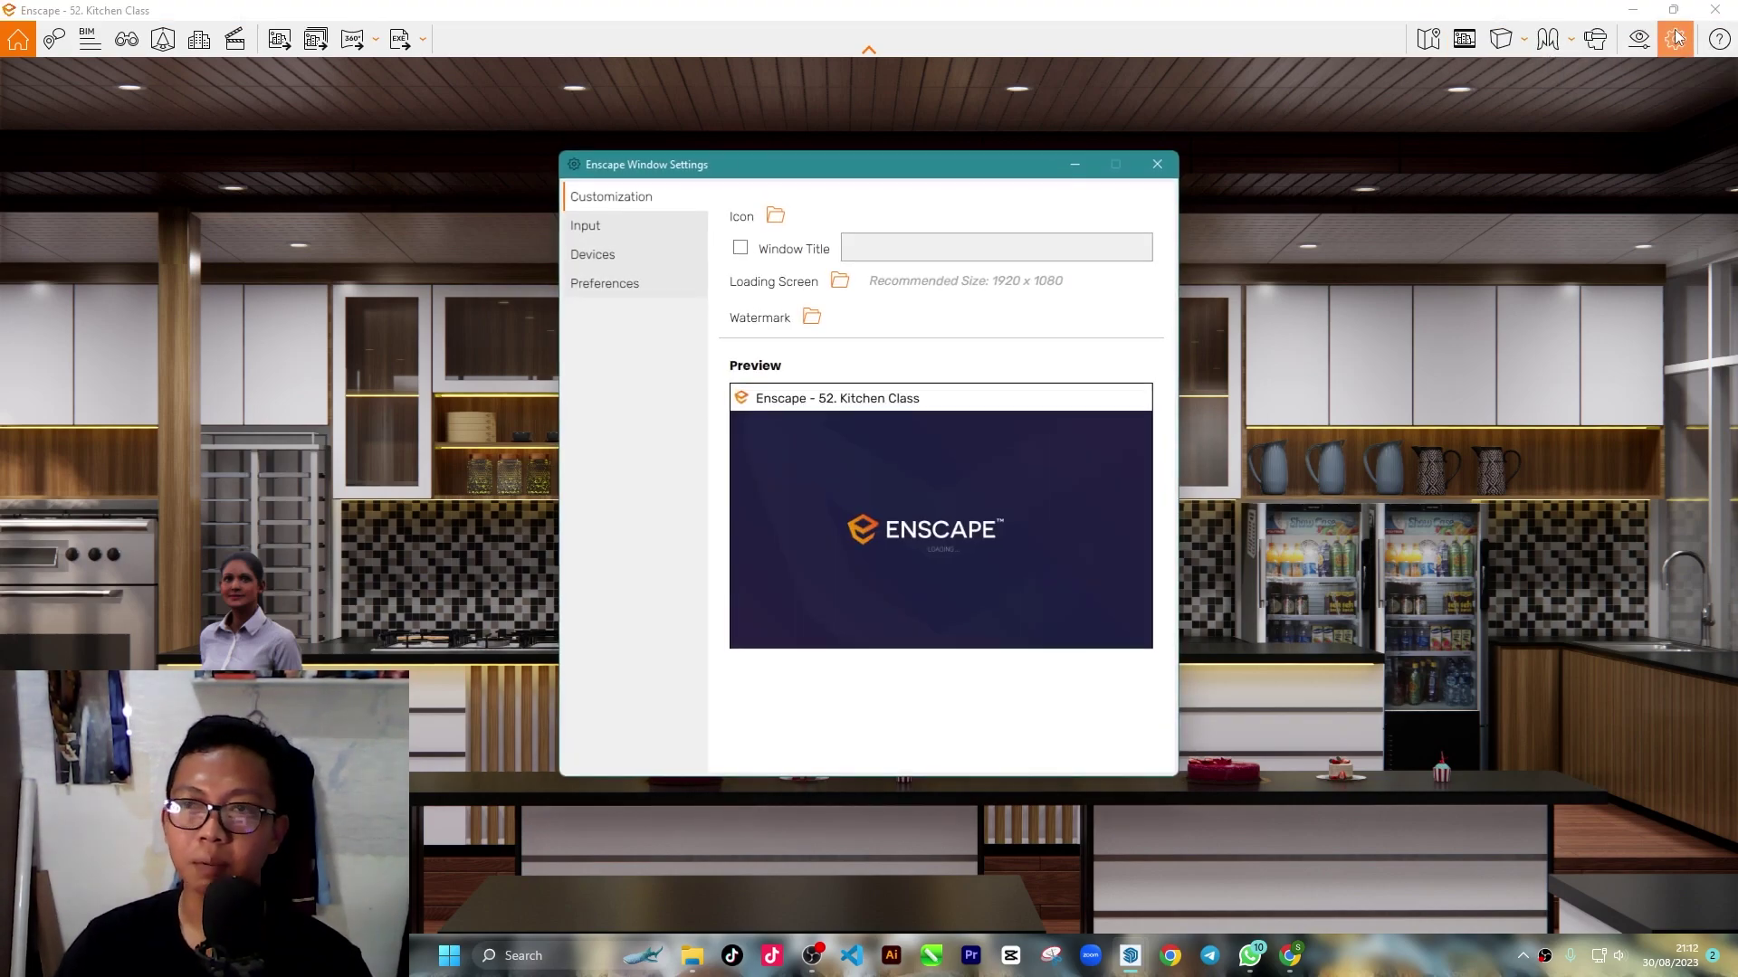
{"action": "left_click", "coordinate": [1412, 152]}
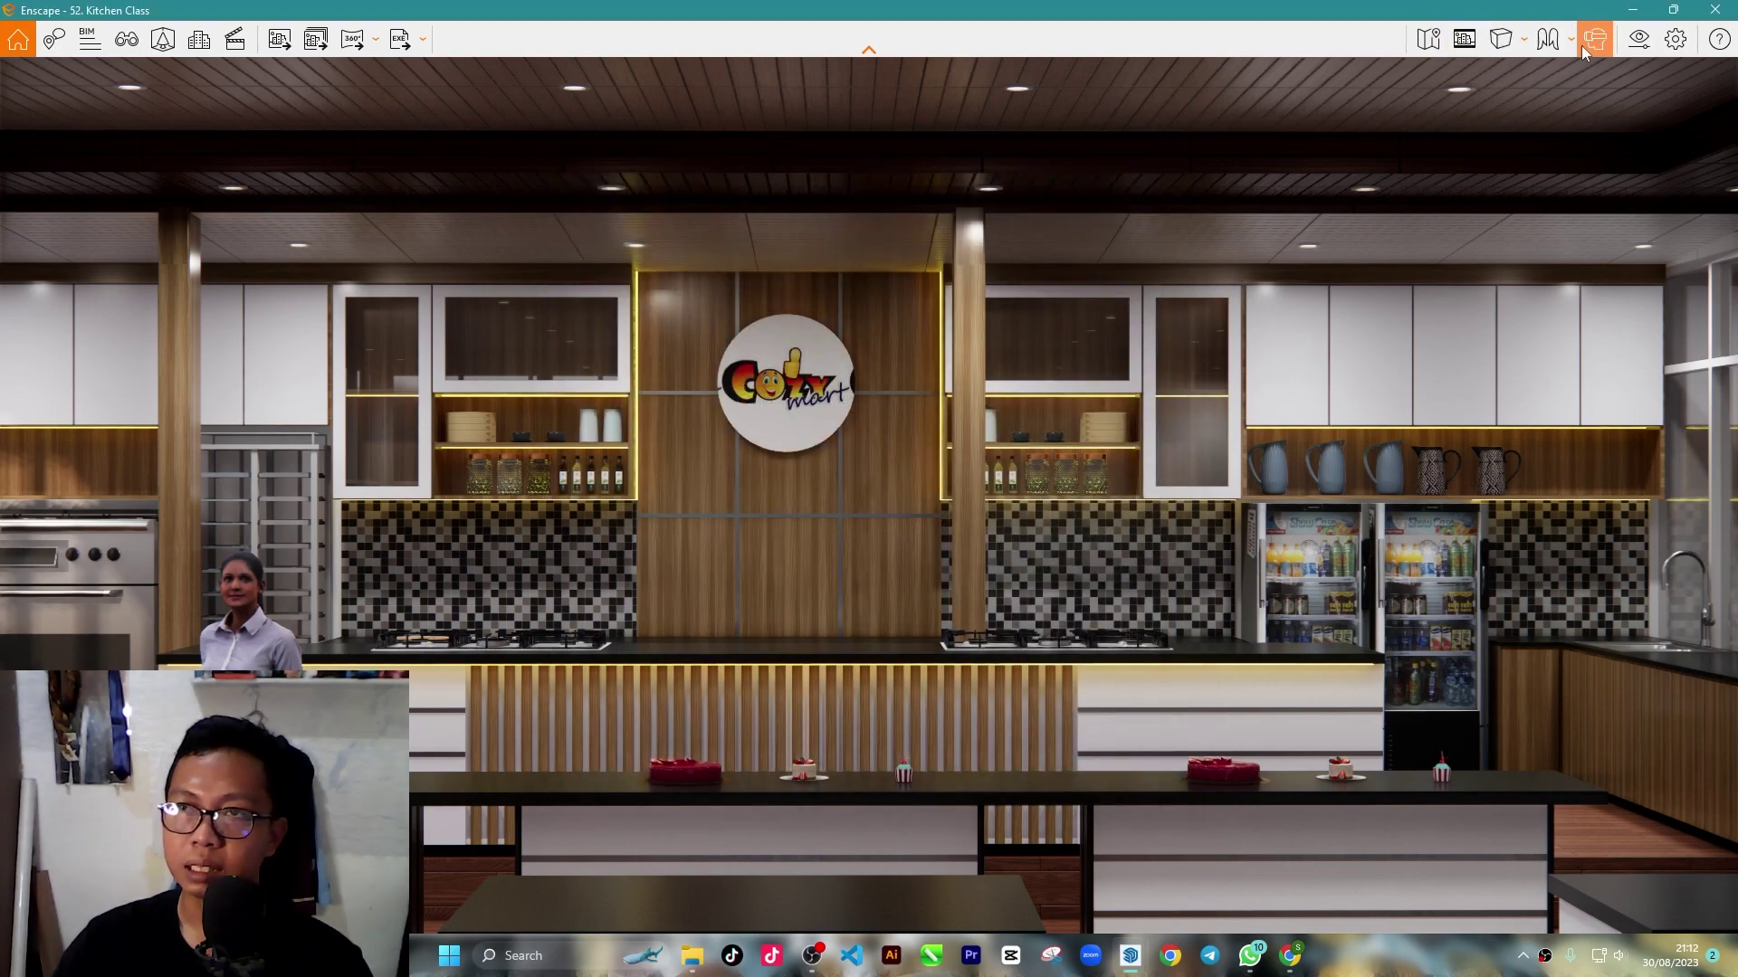
{"action": "left_click", "coordinate": [1637, 39]}
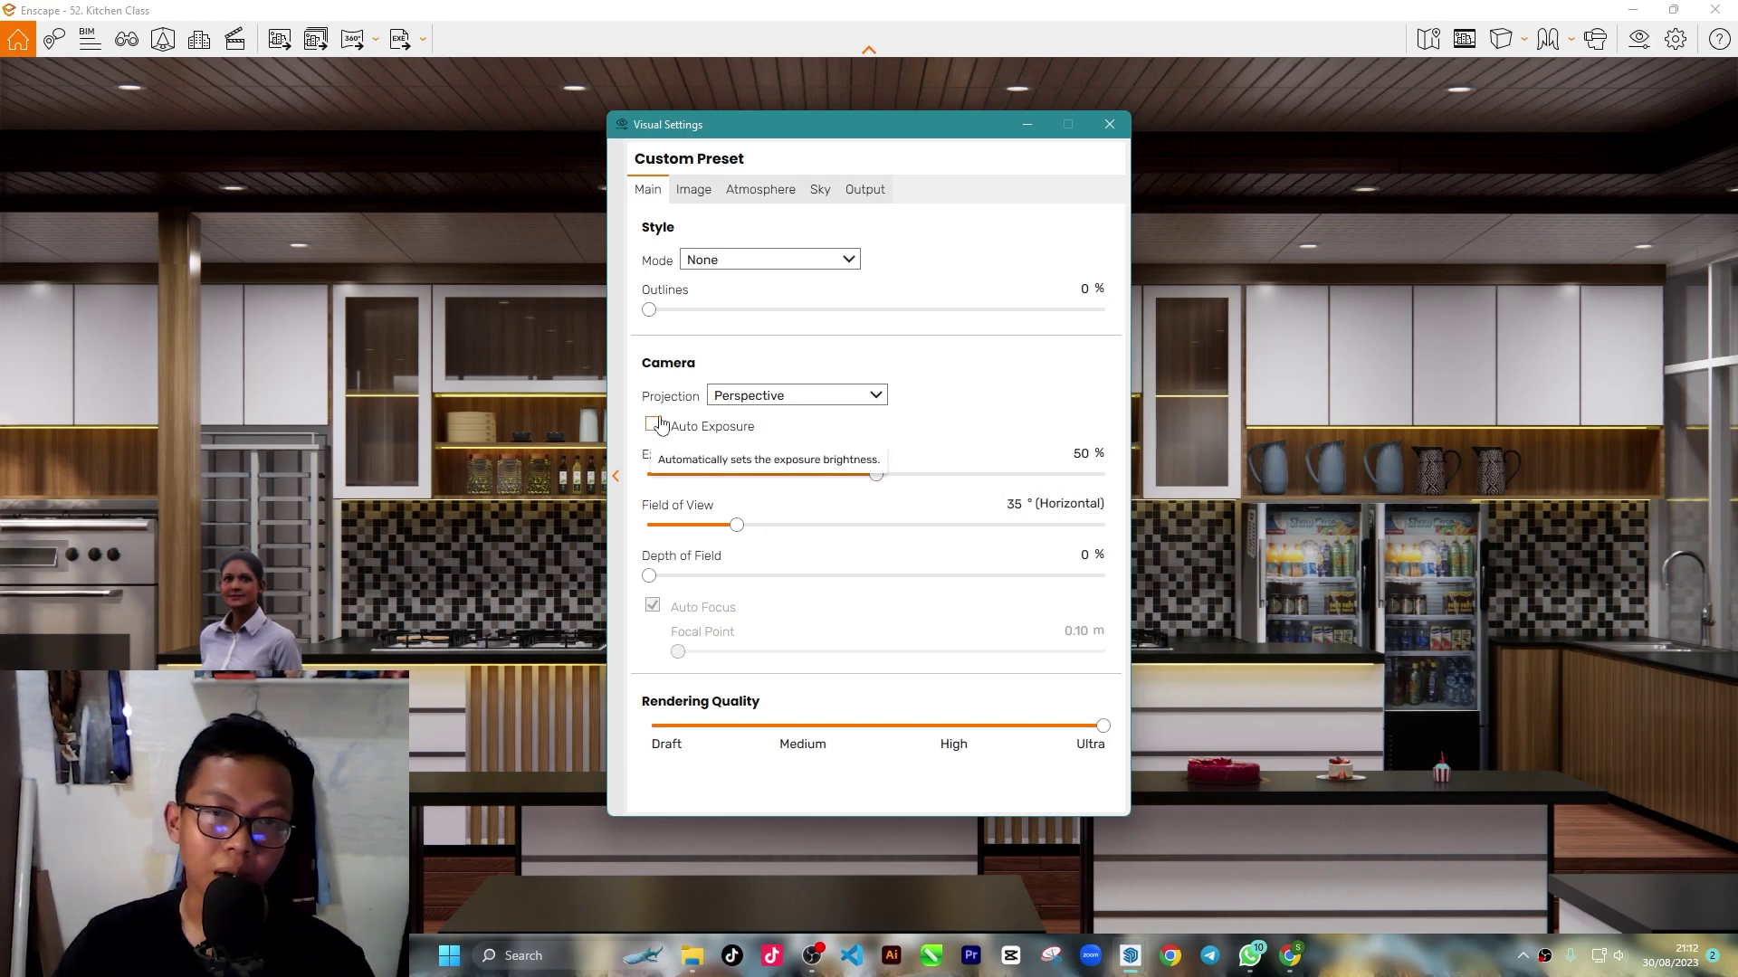
{"action": "left_click_drag", "start_coordinate": [756, 121], "coordinate": [1050, 134]}
{"action": "left_click", "coordinate": [944, 422]}
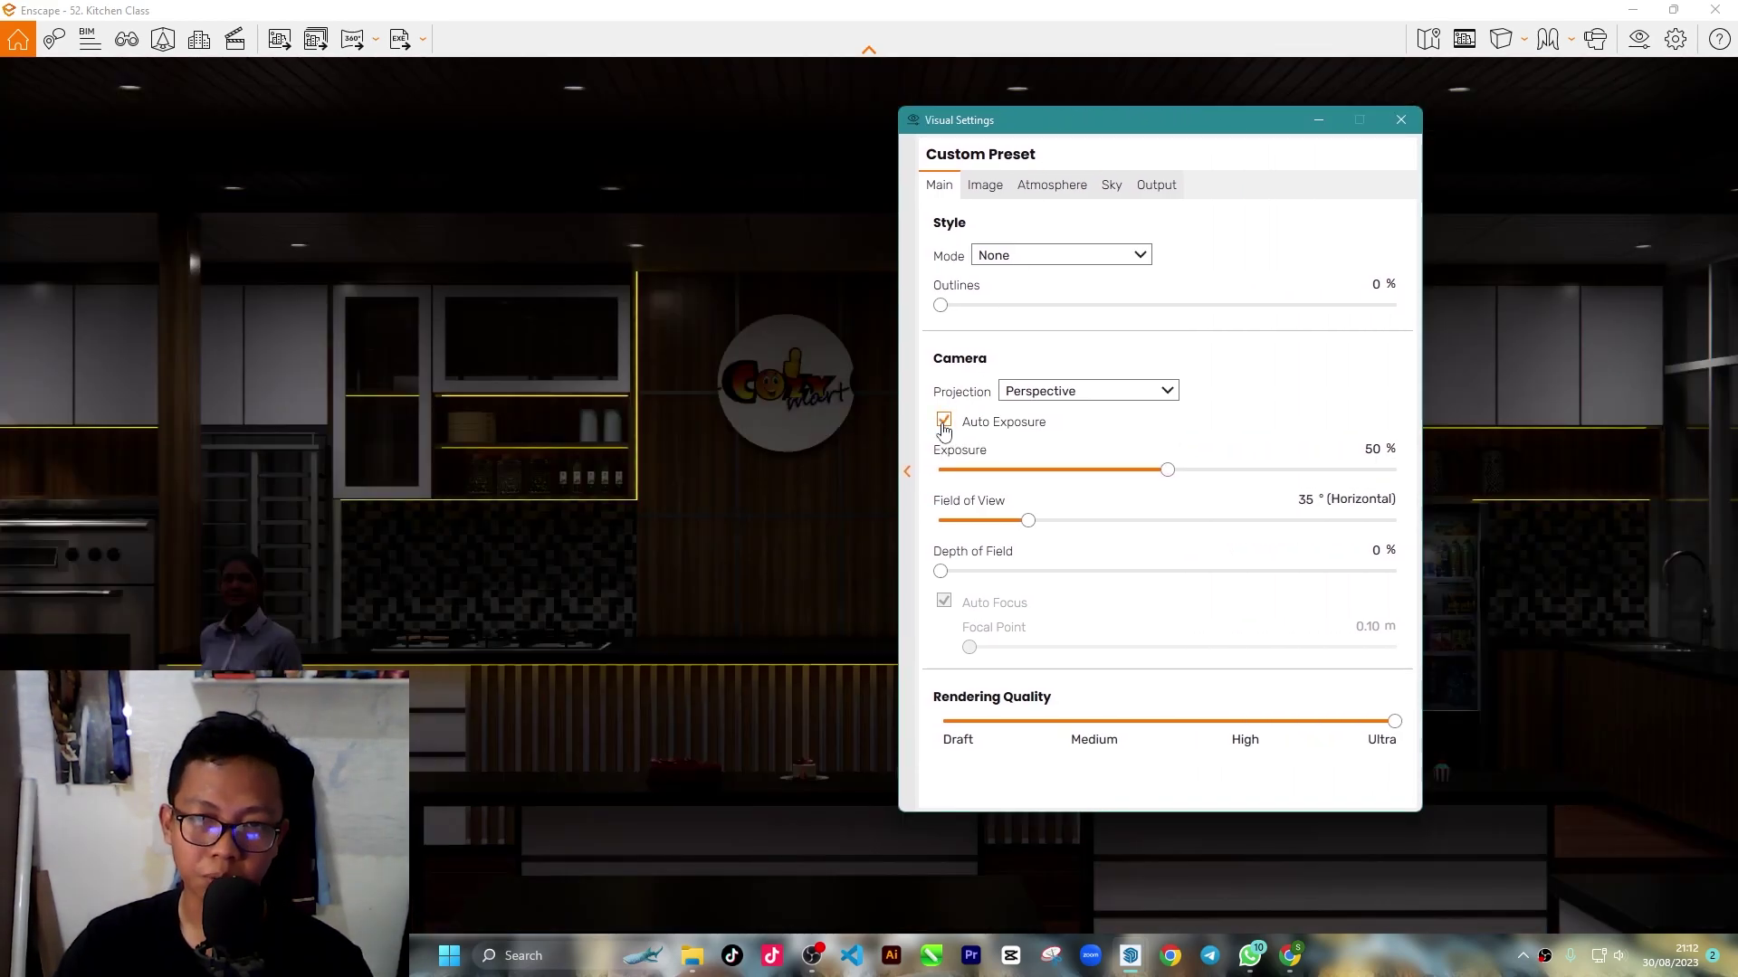
{"action": "left_click", "coordinate": [944, 422]}
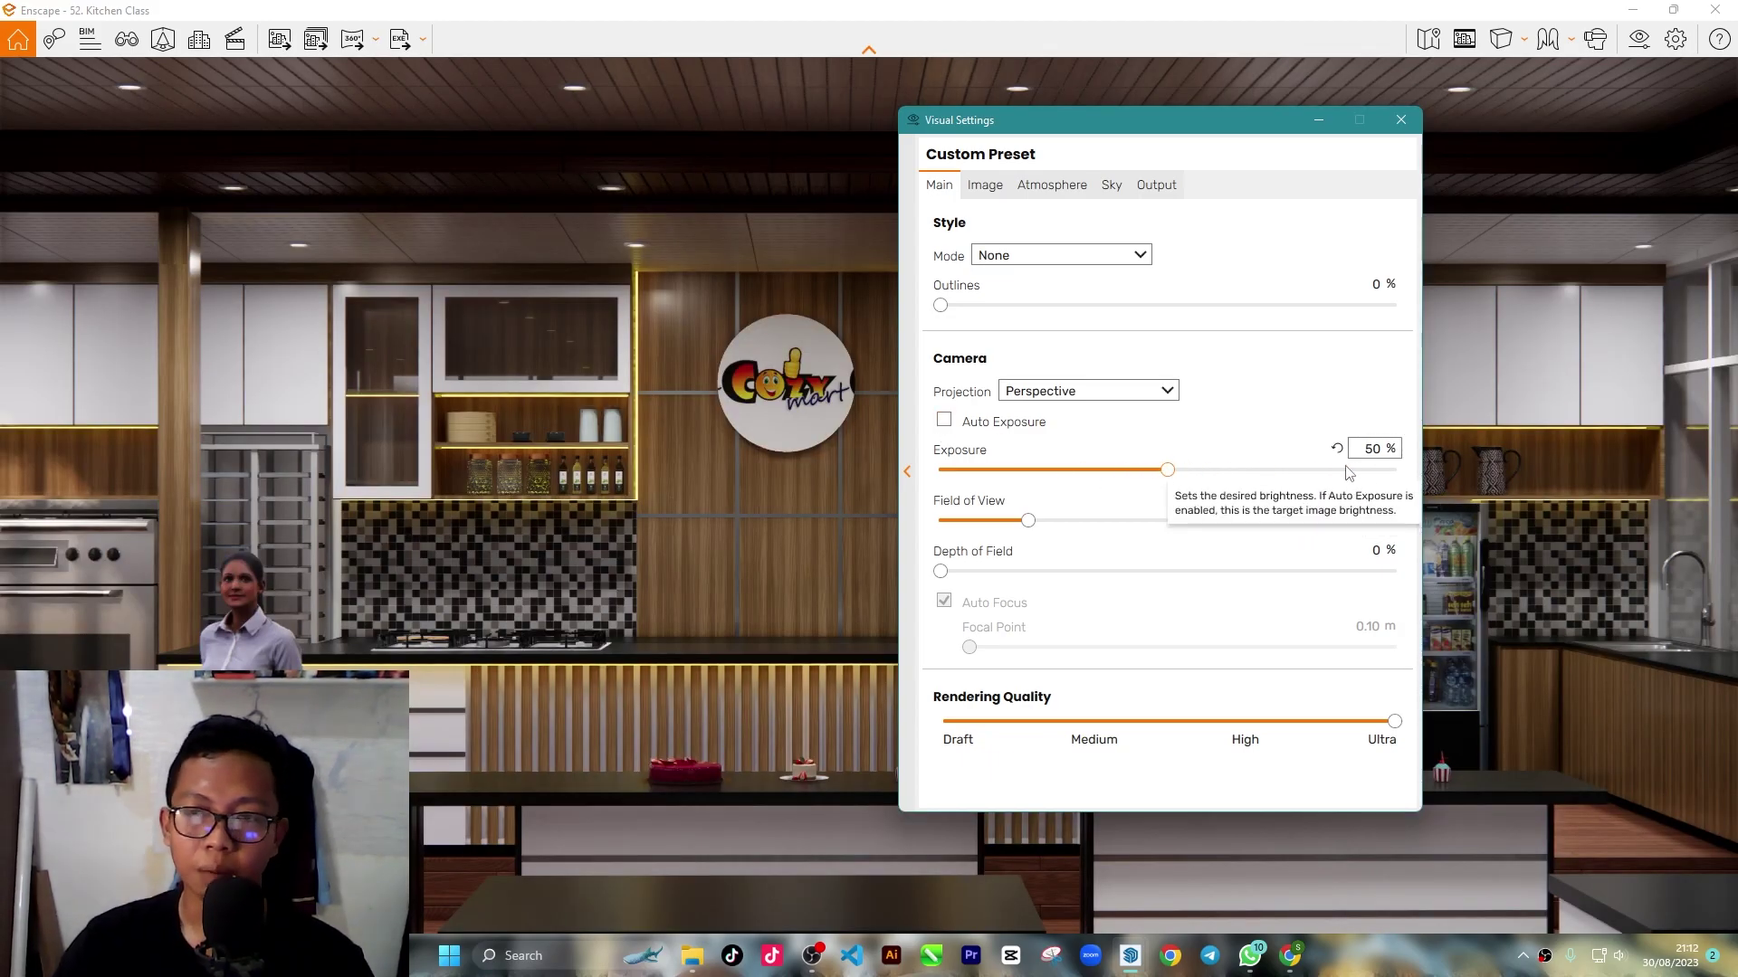
Step: Review the camera settings at 50% exposure, then minimize and restore Enscape
{"action": "scroll", "coordinate": [634, 409], "scroll_direction": "down", "scroll_amount": 10}
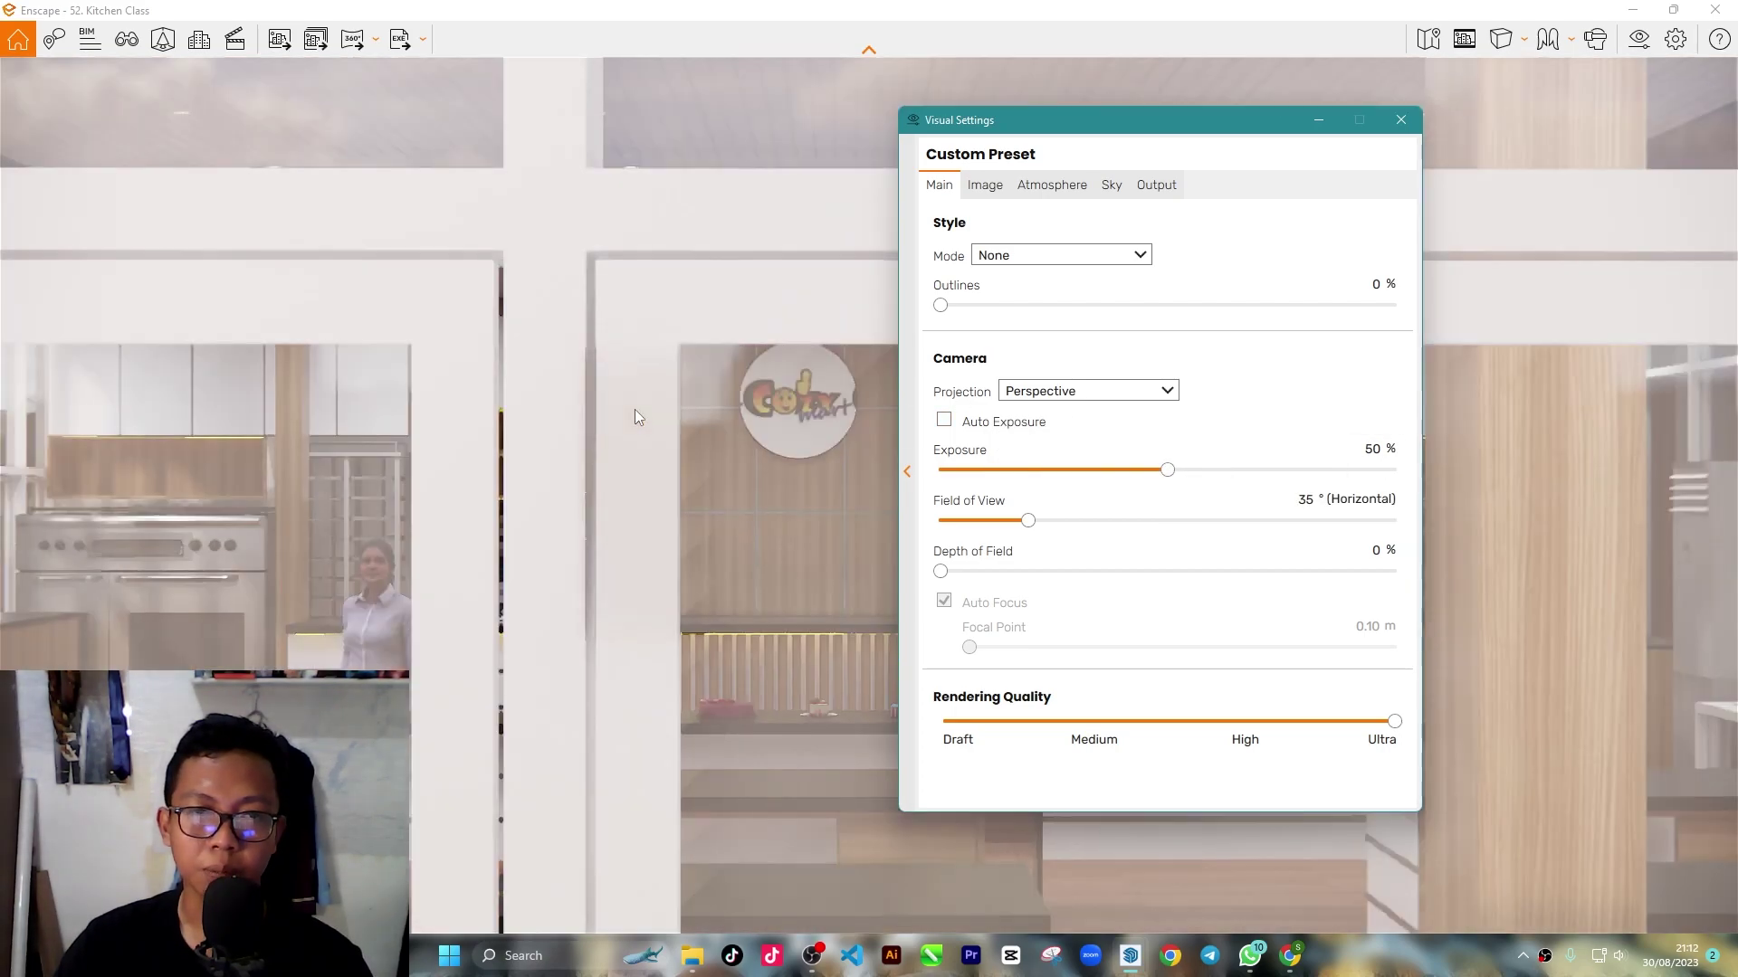
{"action": "scroll", "coordinate": [635, 423], "scroll_direction": "down", "scroll_amount": 5}
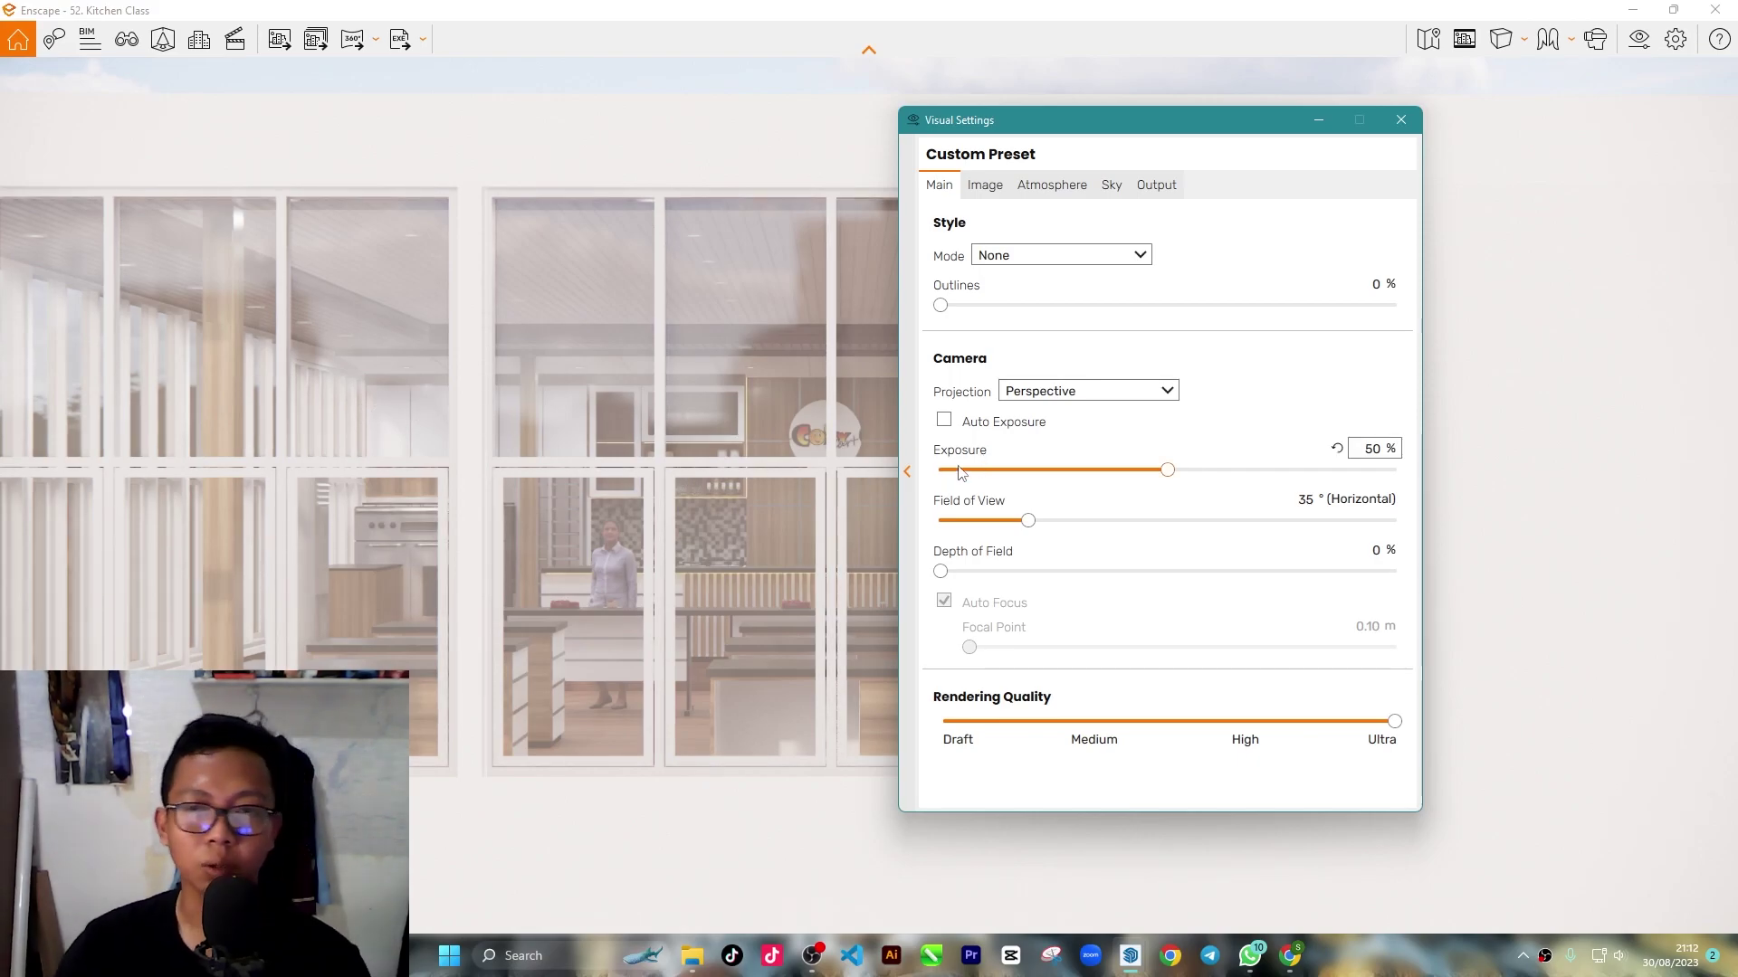
{"action": "left_click", "coordinate": [1632, 10]}
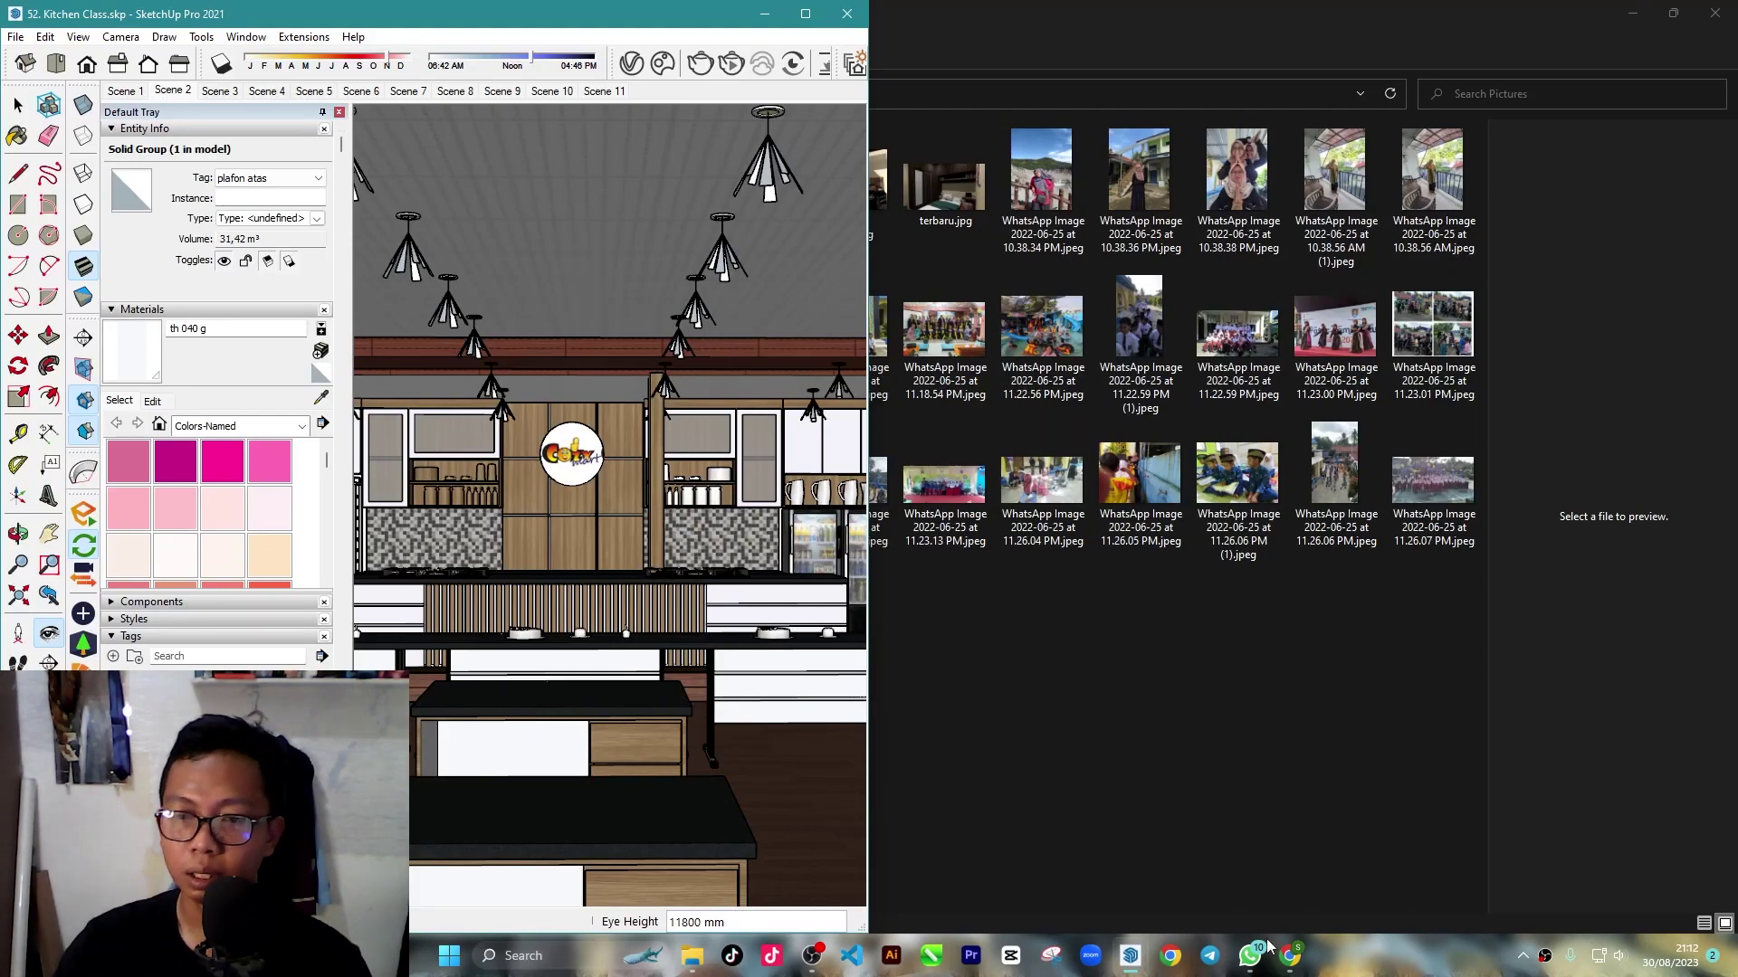
{"action": "left_click", "coordinate": [1141, 963]}
{"action": "left_click", "coordinate": [1153, 878]}
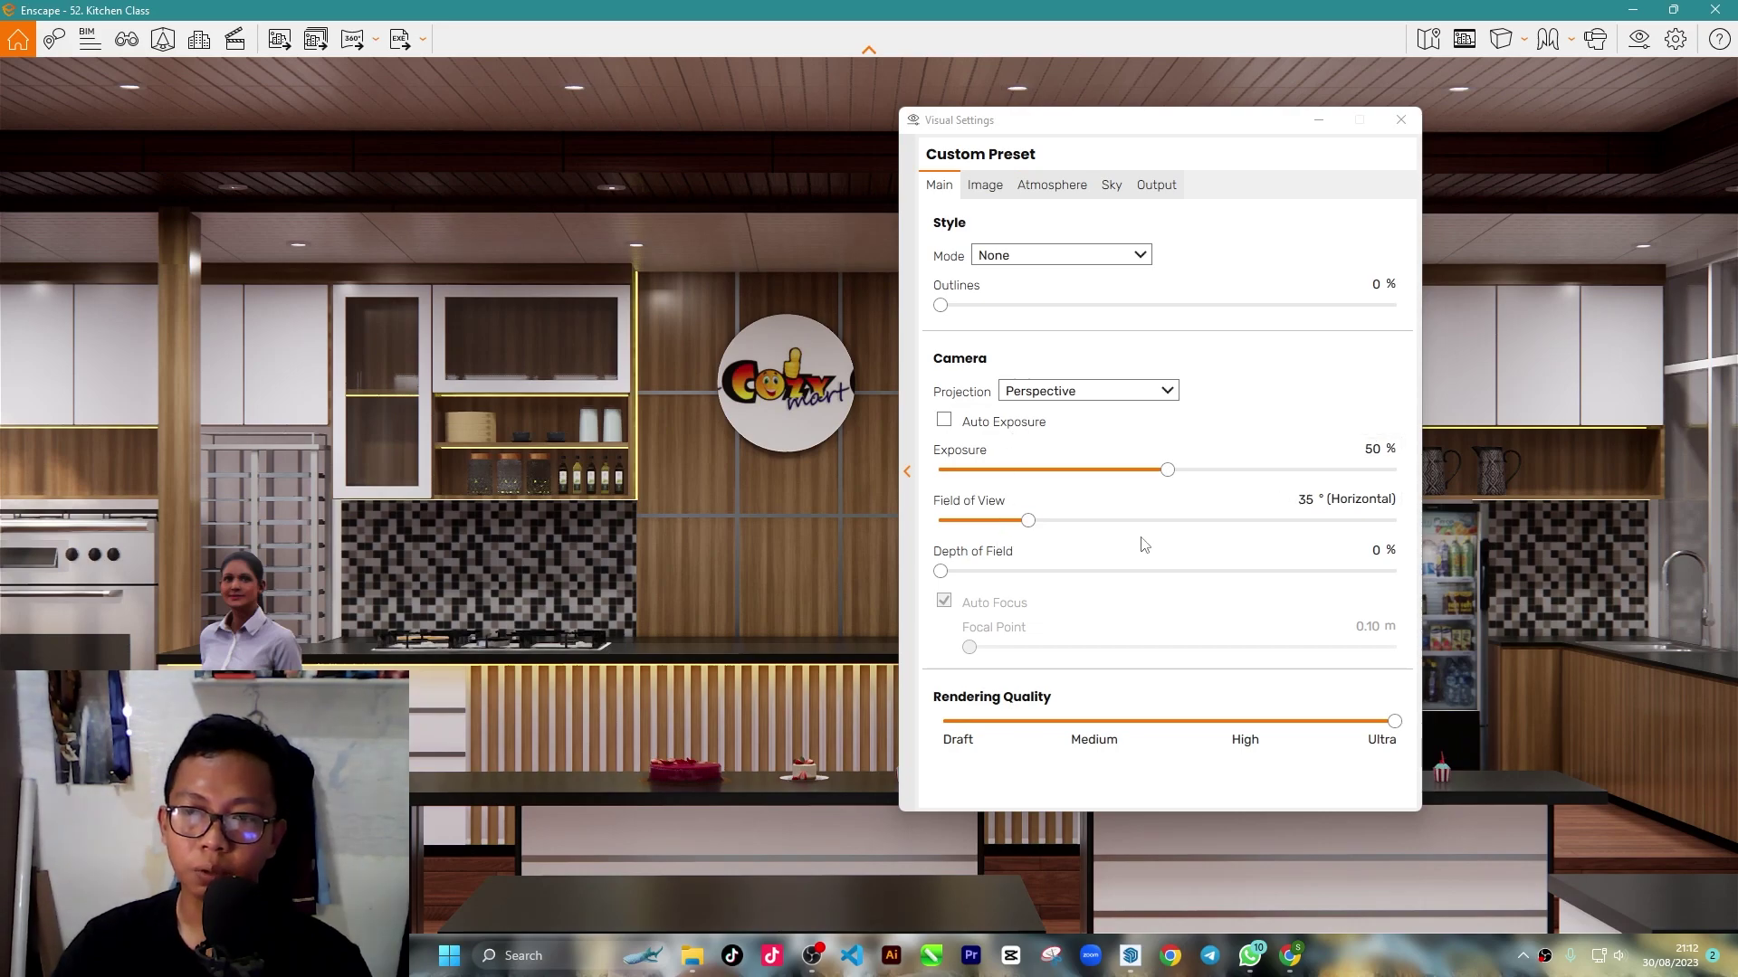
{"action": "mouse_move", "coordinate": [1028, 521]}
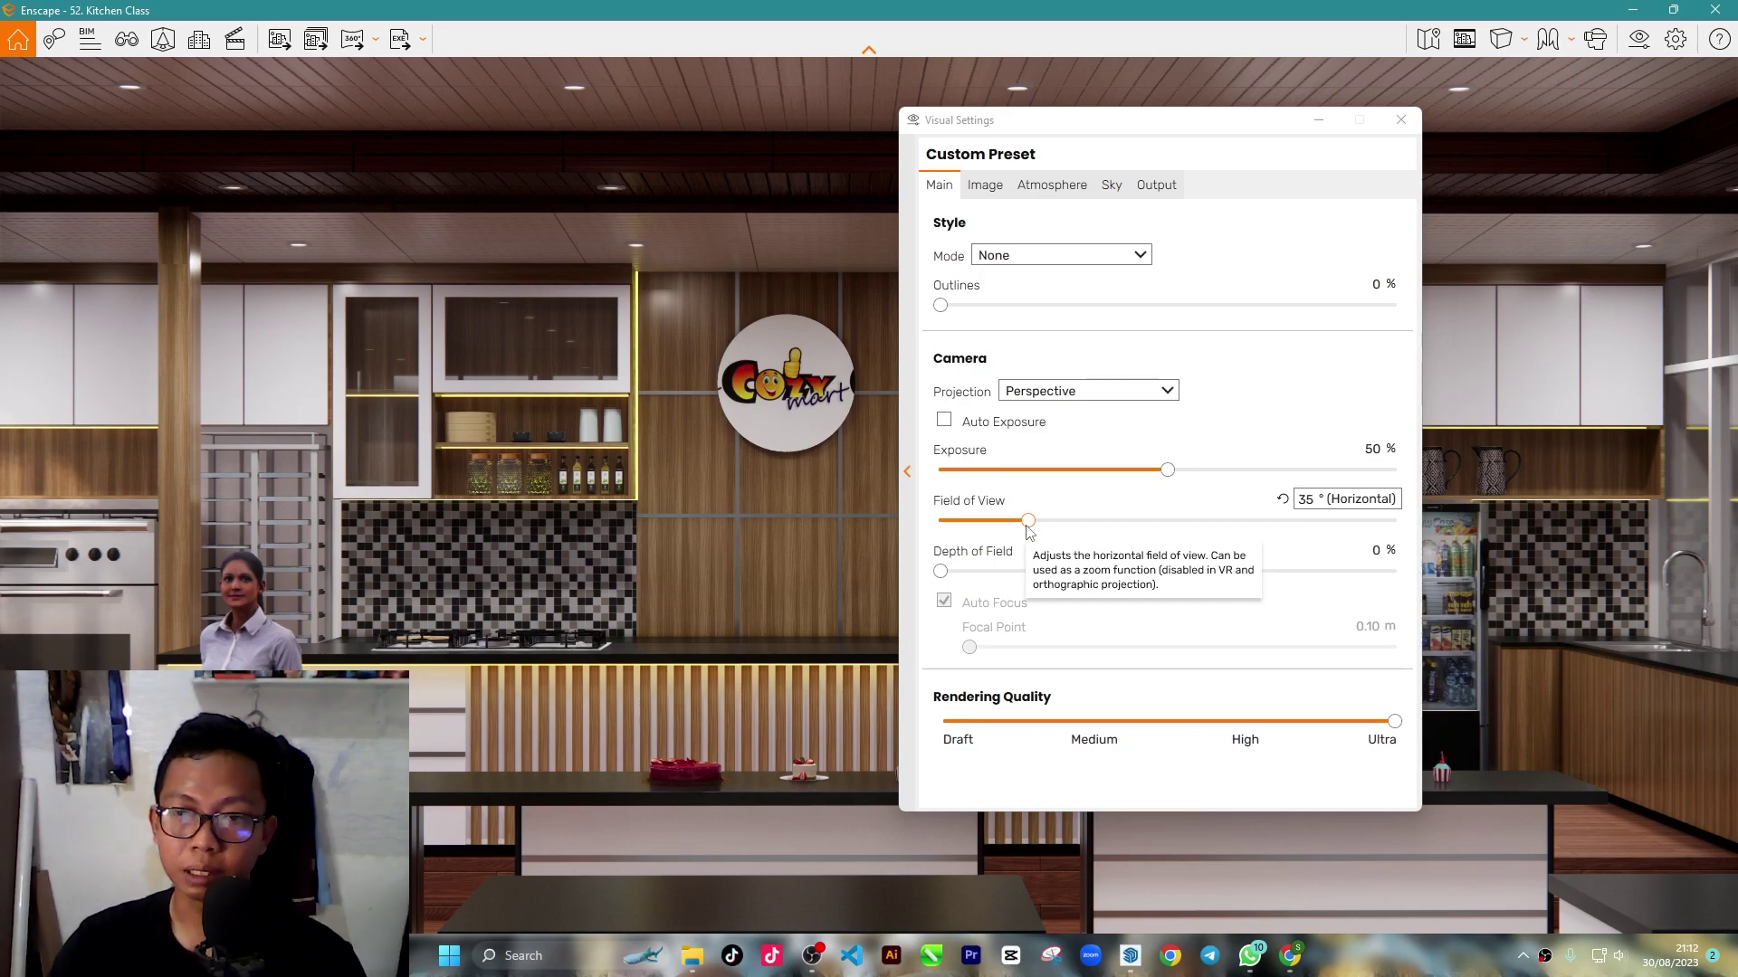
Step: Widen the field of view up to 90°, then set it back to 35° horizontal
{"action": "mouse_move", "coordinate": [1028, 521]}
{"action": "left_mouse_down"}
{"action": "mouse_move", "coordinate": [1157, 521]}
{"action": "mouse_move", "coordinate": [1188, 540]}
{"action": "left_mouse_up"}
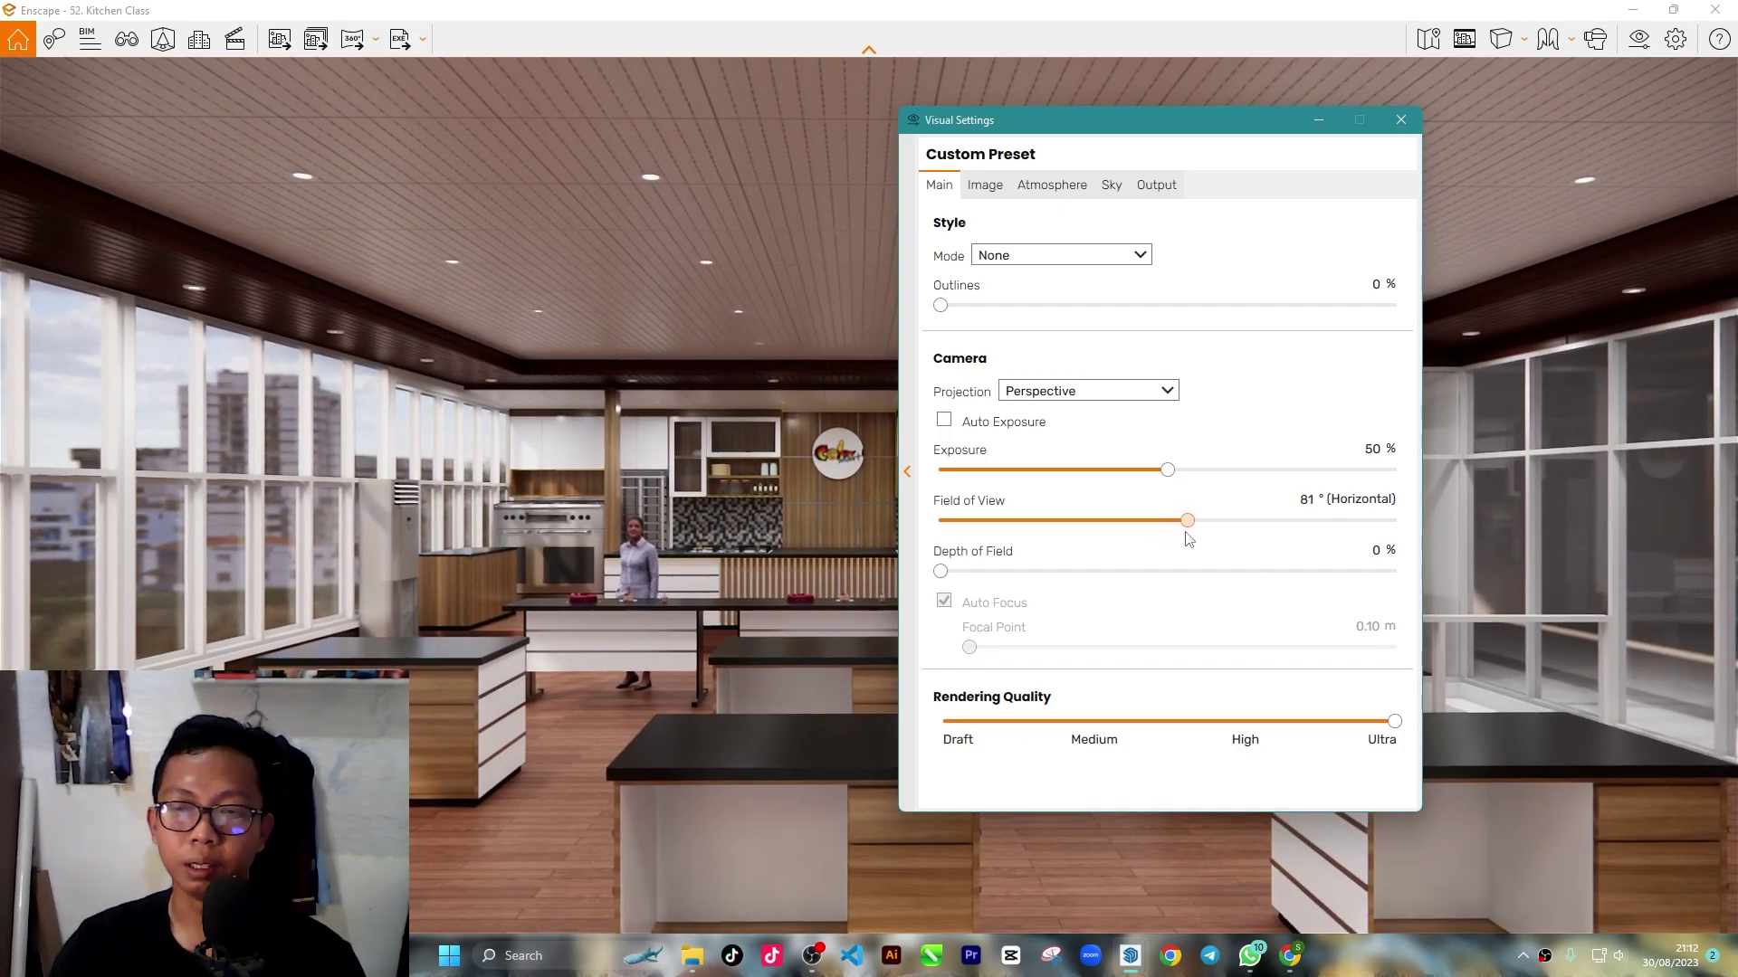
{"action": "mouse_move", "coordinate": [1151, 119]}
{"action": "left_mouse_down"}
{"action": "mouse_move", "coordinate": [1203, 128]}
{"action": "mouse_move", "coordinate": [1415, 434]}
{"action": "mouse_move", "coordinate": [1515, 143]}
{"action": "mouse_move", "coordinate": [1311, 174]}
{"action": "mouse_move", "coordinate": [1327, 244]}
{"action": "mouse_move", "coordinate": [1493, 221]}
{"action": "mouse_move", "coordinate": [1497, 252]}
{"action": "mouse_move", "coordinate": [1240, 224]}
{"action": "left_mouse_up"}
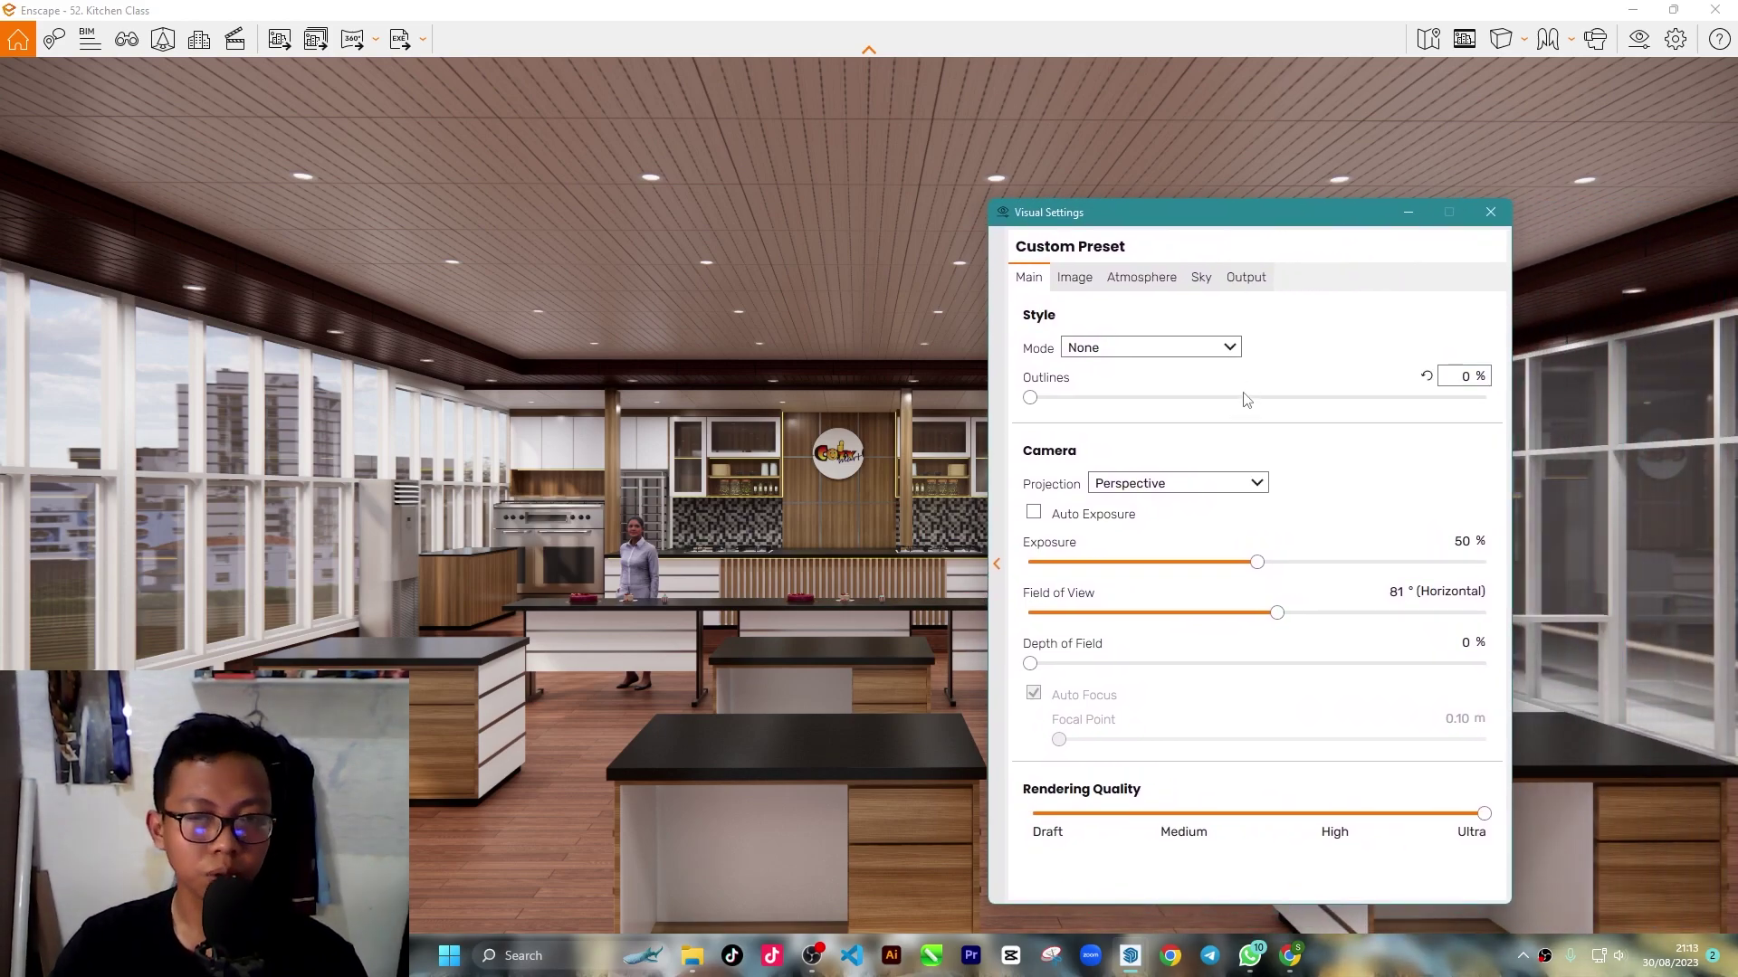
{"action": "mouse_move", "coordinate": [1373, 594]}
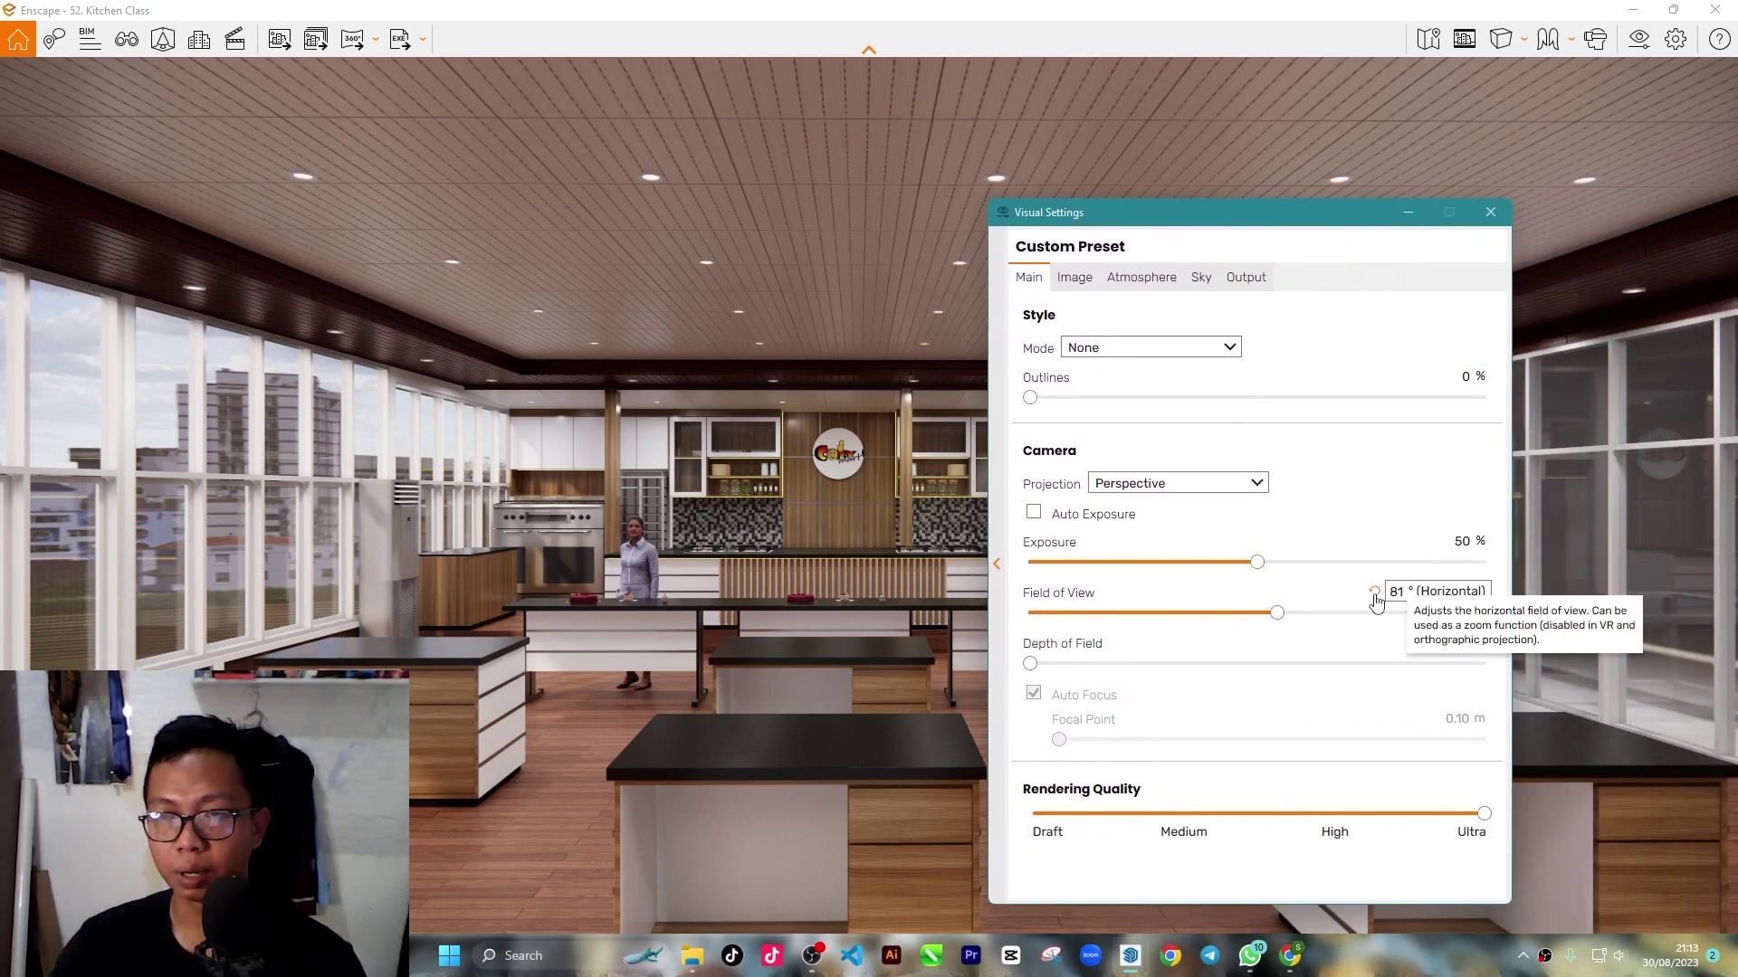
{"action": "left_click", "coordinate": [1309, 613]}
{"action": "mouse_move", "coordinate": [1228, 219]}
{"action": "left_mouse_down"}
{"action": "mouse_move", "coordinate": [480, 275]}
{"action": "mouse_move", "coordinate": [225, 182]}
{"action": "mouse_move", "coordinate": [1345, 182]}
{"action": "mouse_move", "coordinate": [1490, 285]}
{"action": "mouse_move", "coordinate": [1508, 394]}
{"action": "mouse_move", "coordinate": [1534, 164]}
{"action": "mouse_move", "coordinate": [1519, 200]}
{"action": "mouse_move", "coordinate": [1580, 256]}
{"action": "mouse_move", "coordinate": [1426, 168]}
{"action": "mouse_move", "coordinate": [1388, 167]}
{"action": "left_mouse_up"}
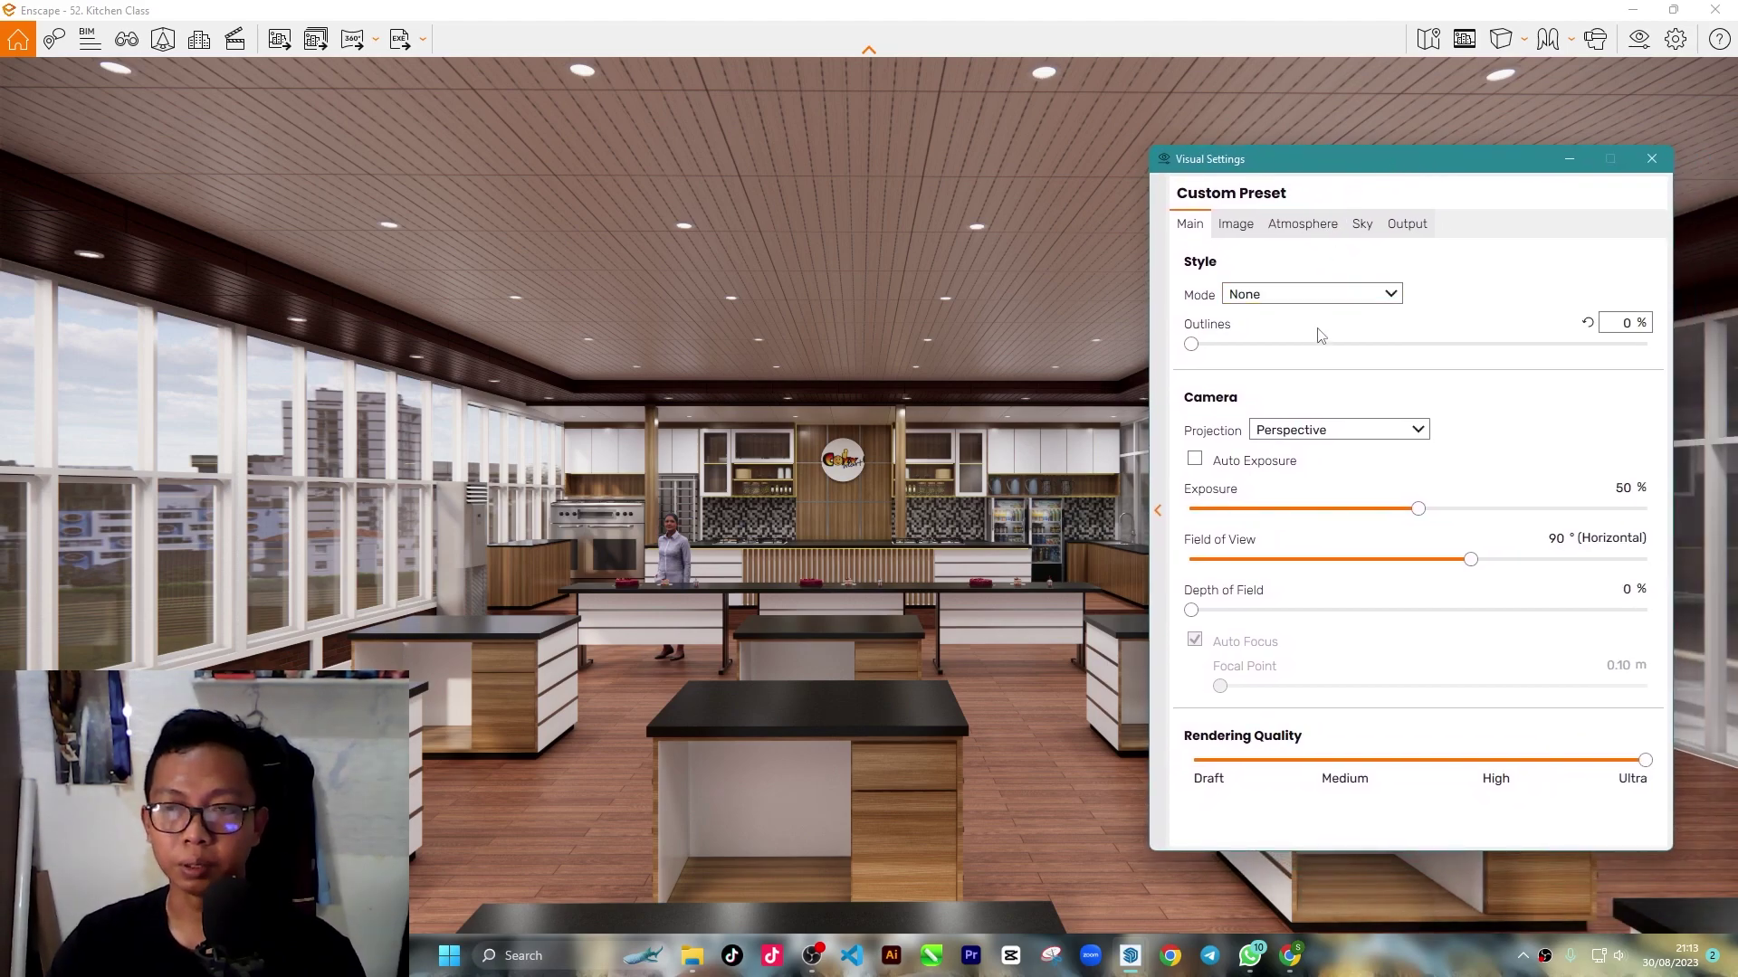
{"action": "double_click", "coordinate": [1564, 546]}
{"action": "type", "text": "35"}
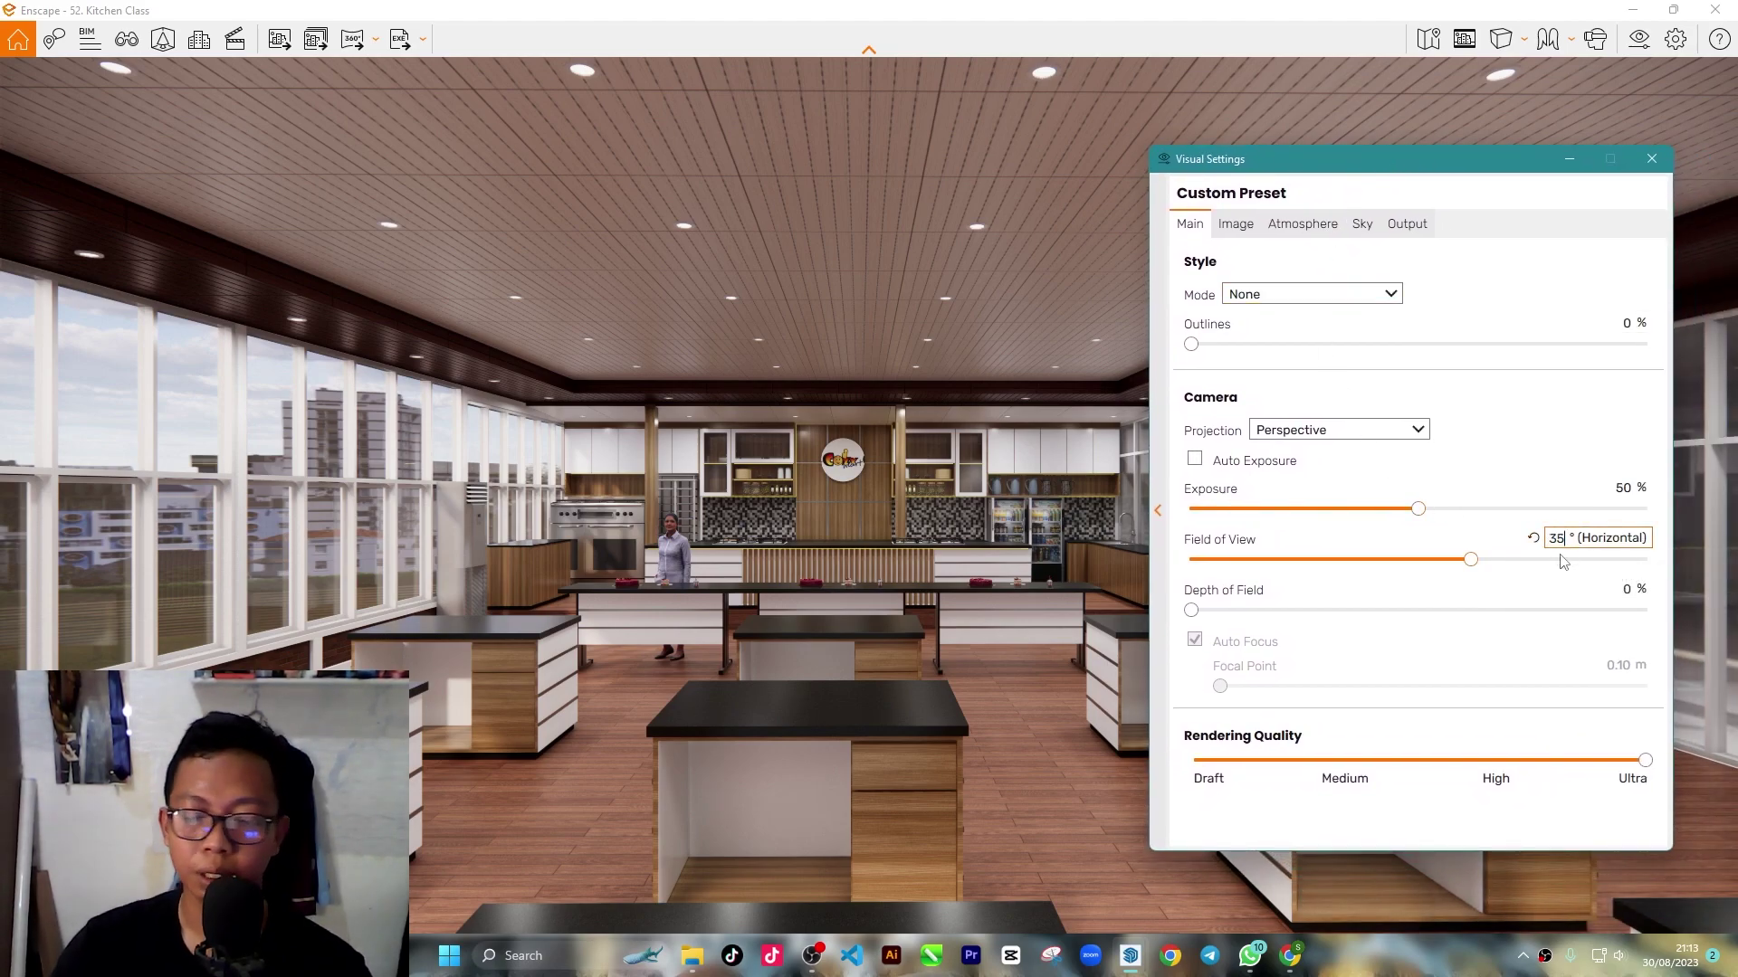
{"action": "key", "text": "Return"}
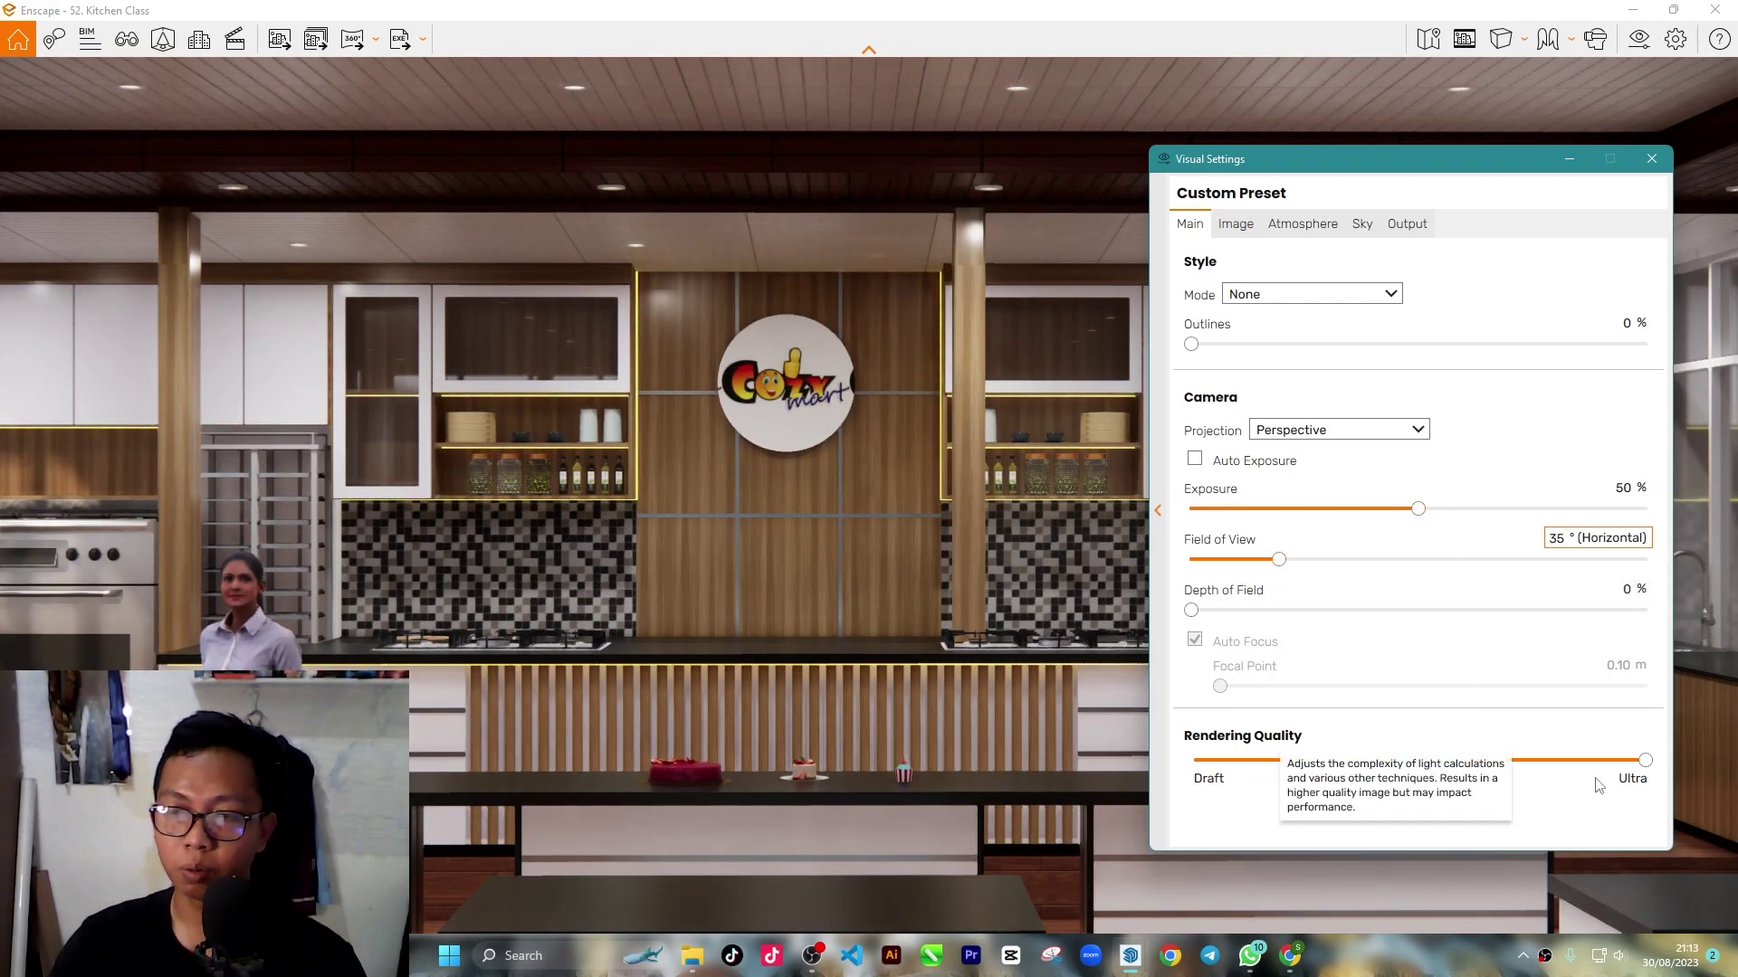
{"action": "mouse_move", "coordinate": [1582, 778]}
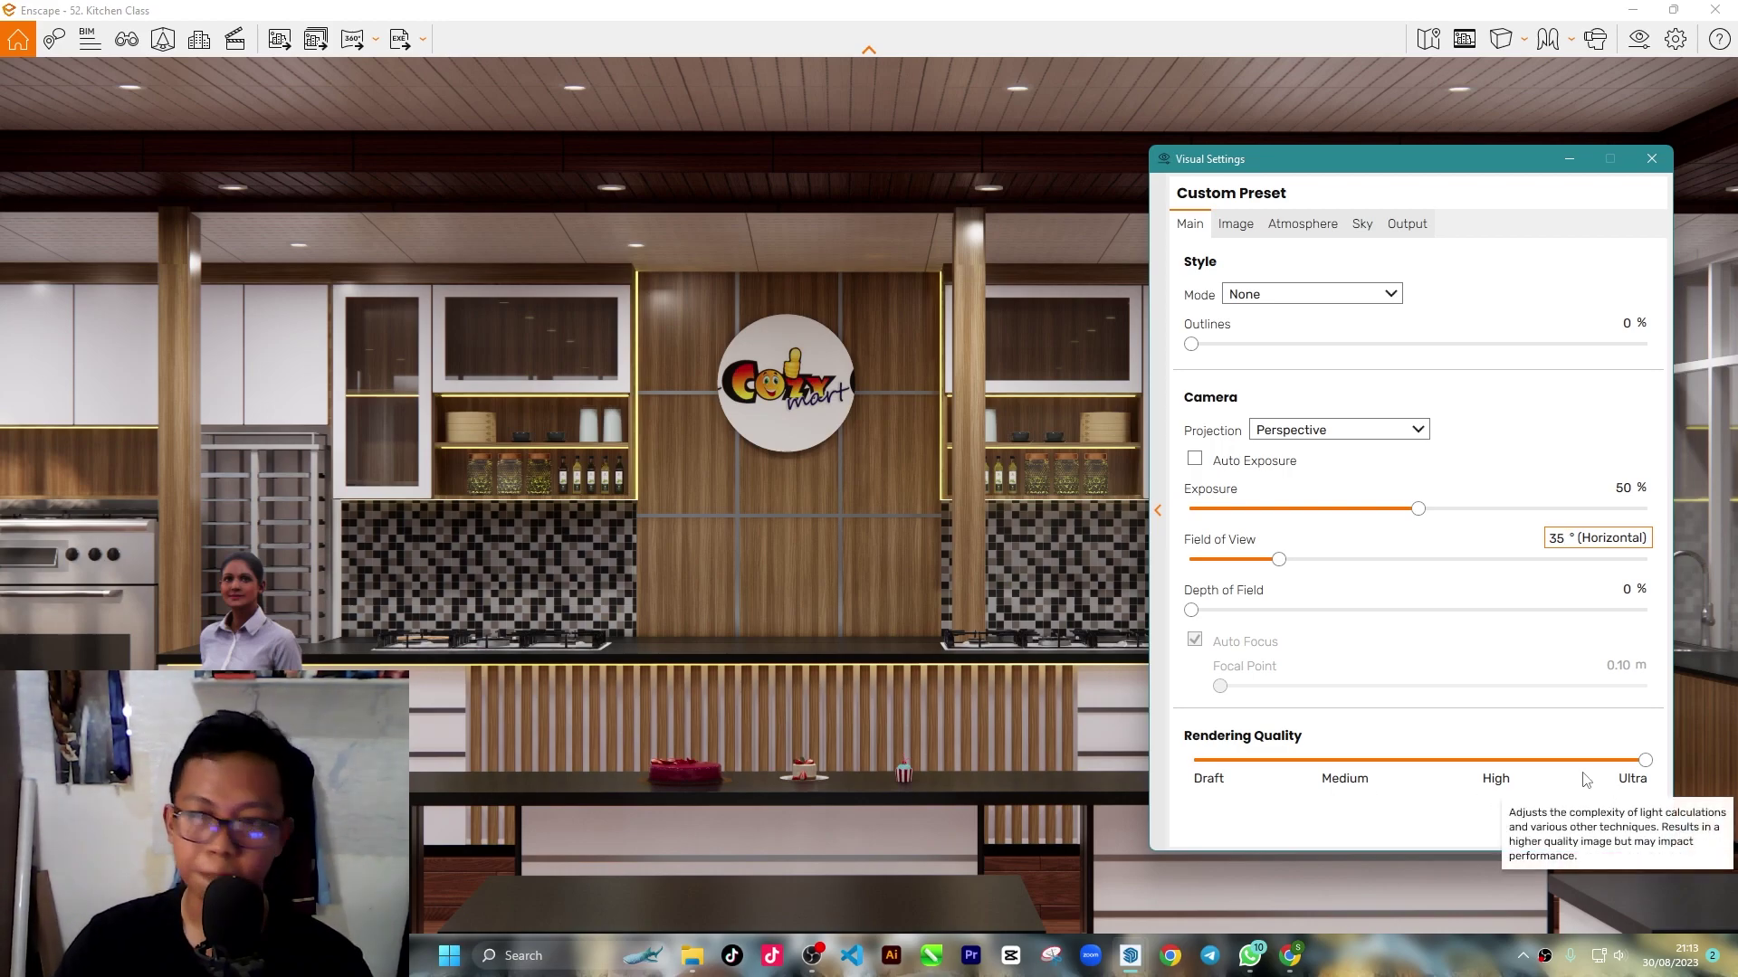
Step: Review the Image tab's correction and effects values, then show the Atmosphere settings
{"action": "left_click", "coordinate": [1233, 224]}
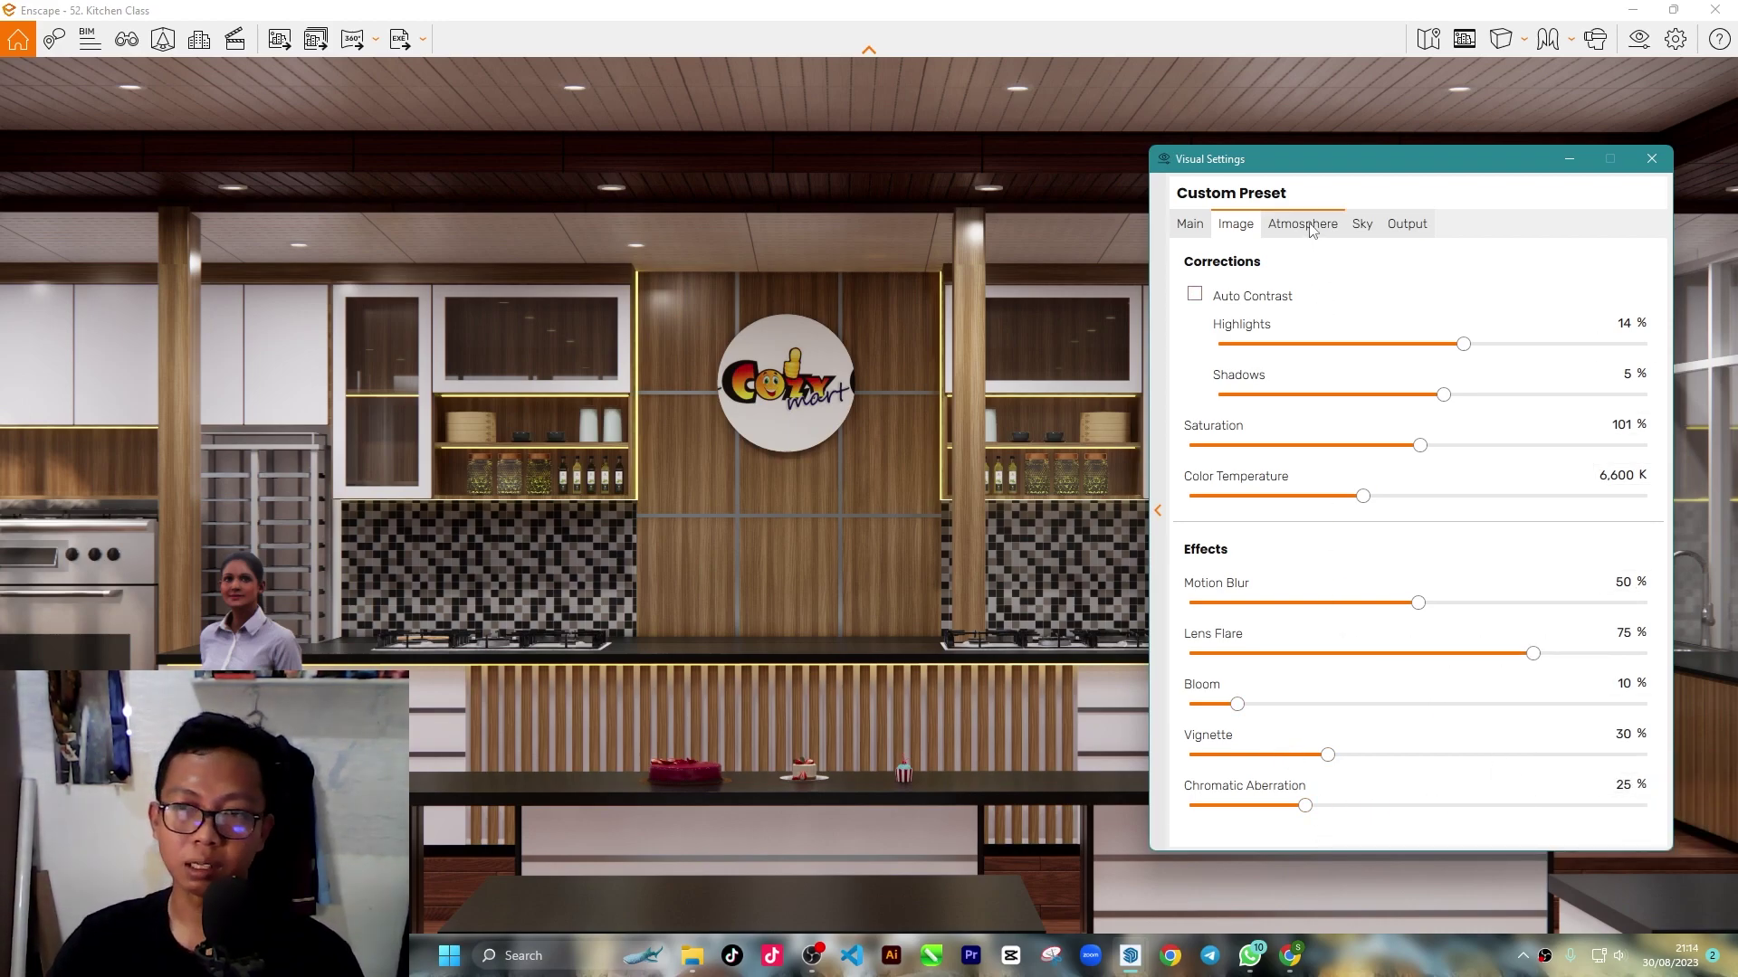
{"action": "left_click", "coordinate": [1283, 224]}
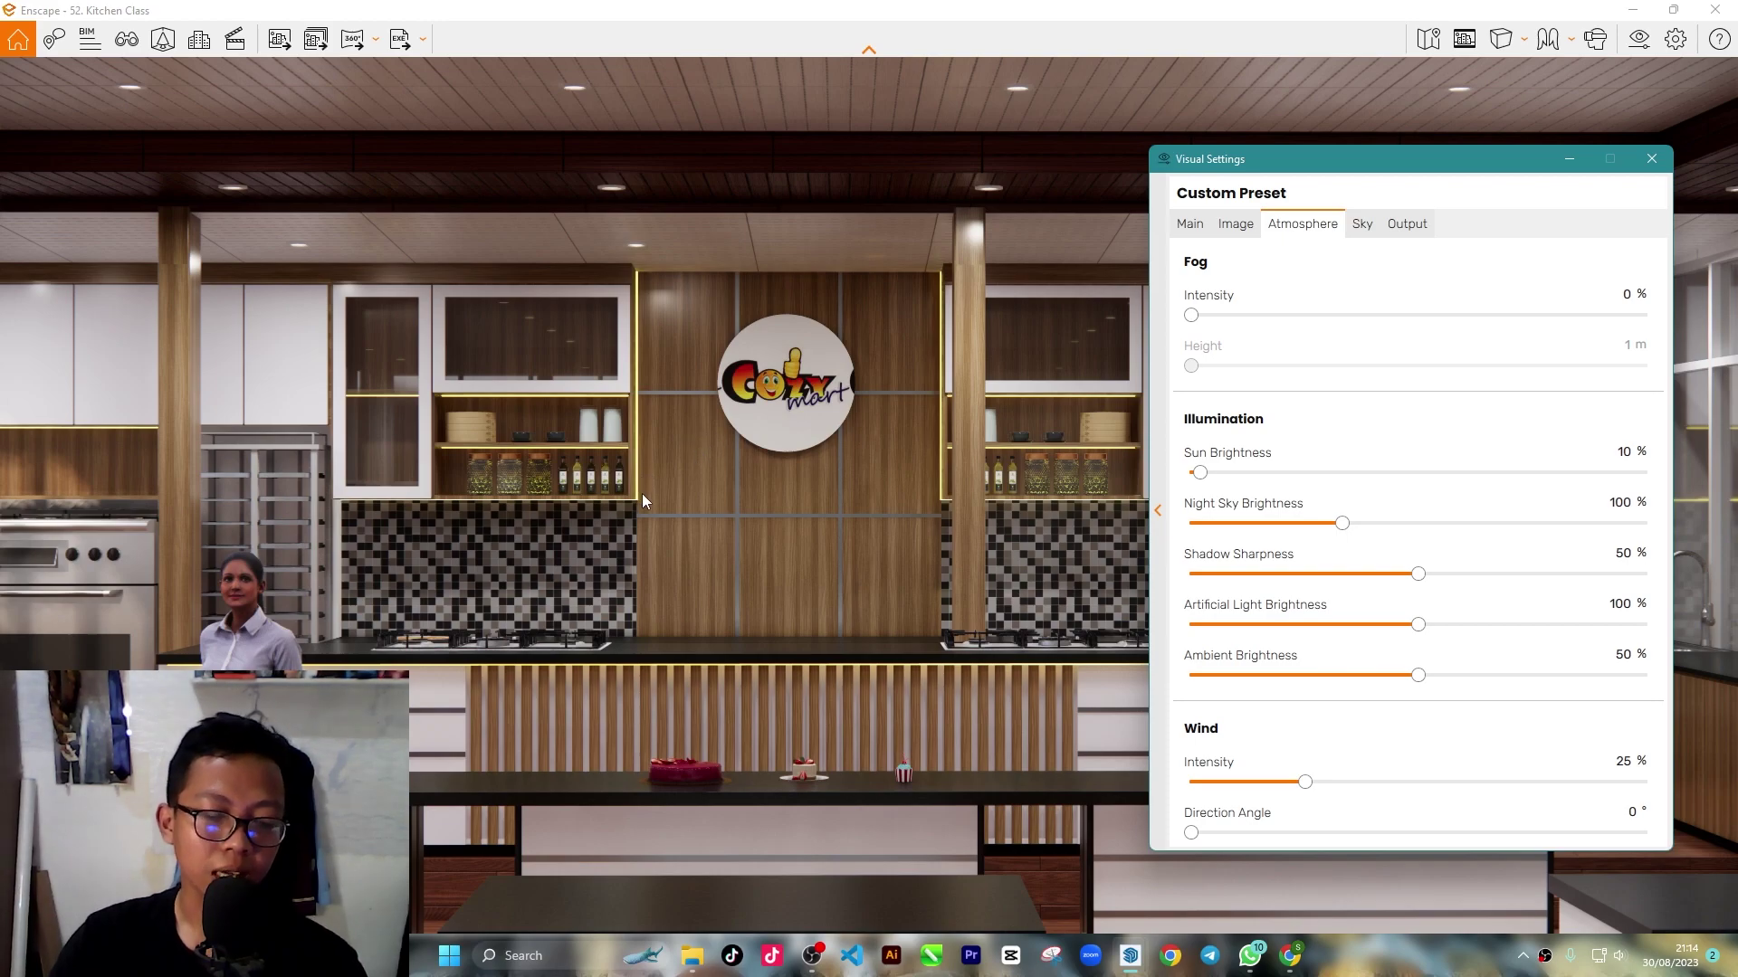
Step: Turn the camera toward the windows and tilt the view up to the ceiling
{"action": "left_click_drag", "start_coordinate": [769, 450], "coordinate": [453, 453]}
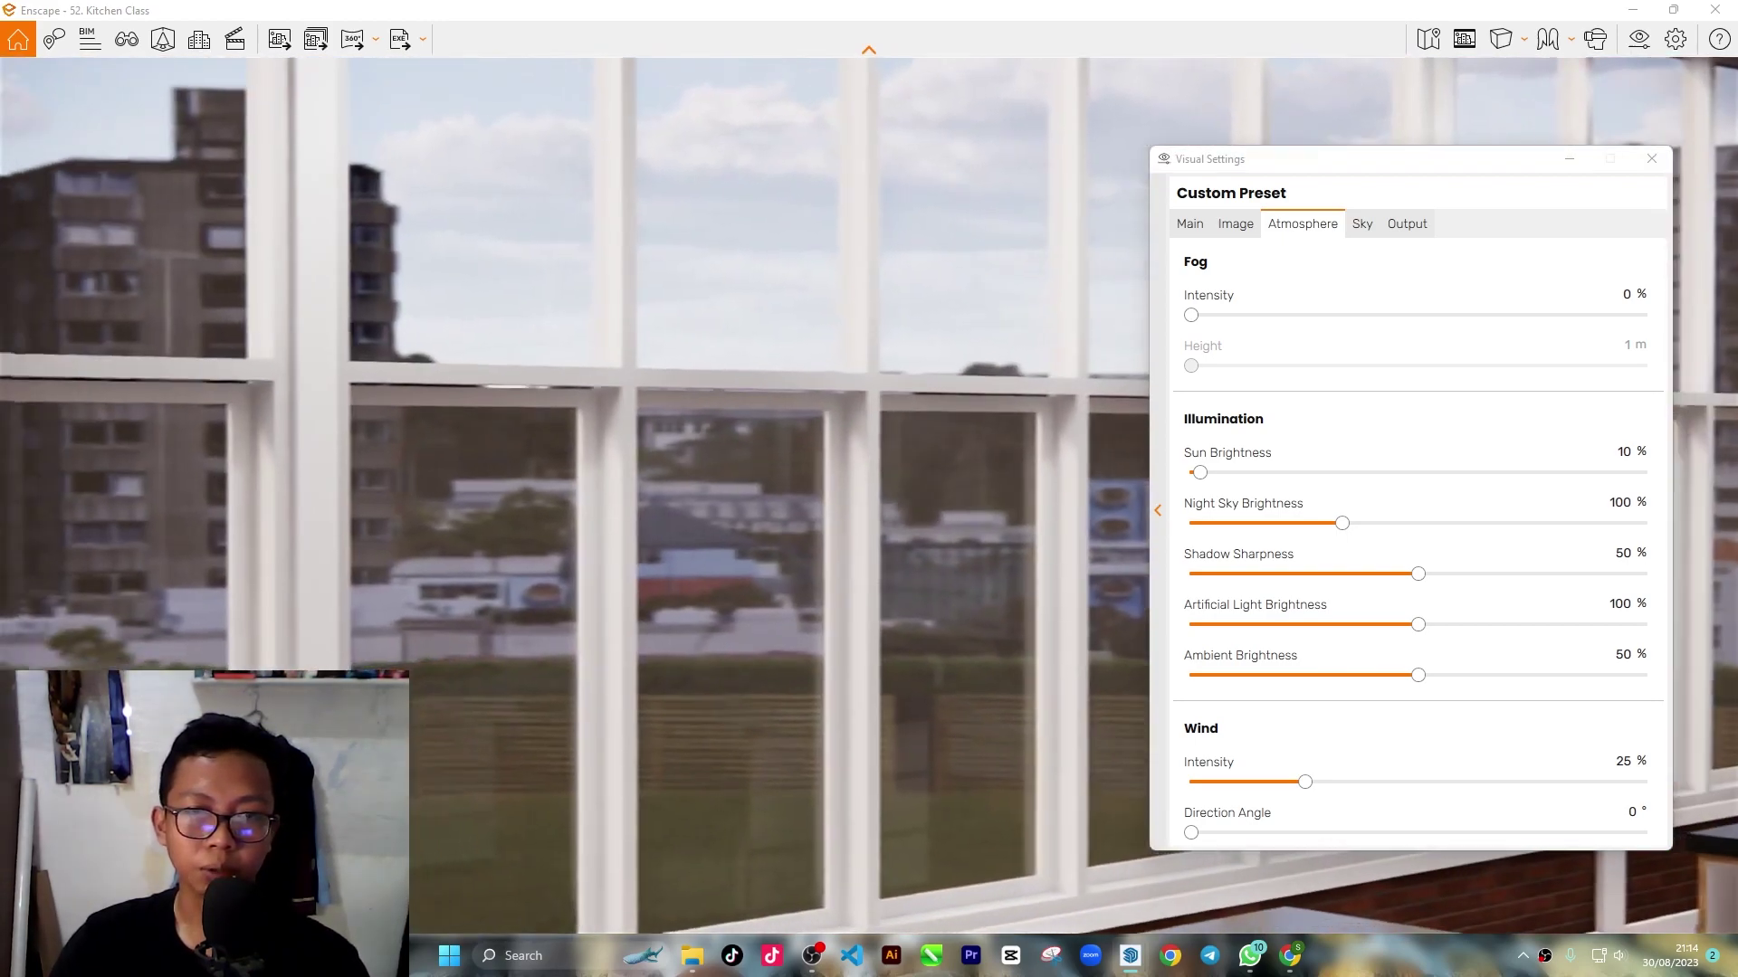
{"action": "left_click_drag", "start_coordinate": [914, 395], "coordinate": [969, 415]}
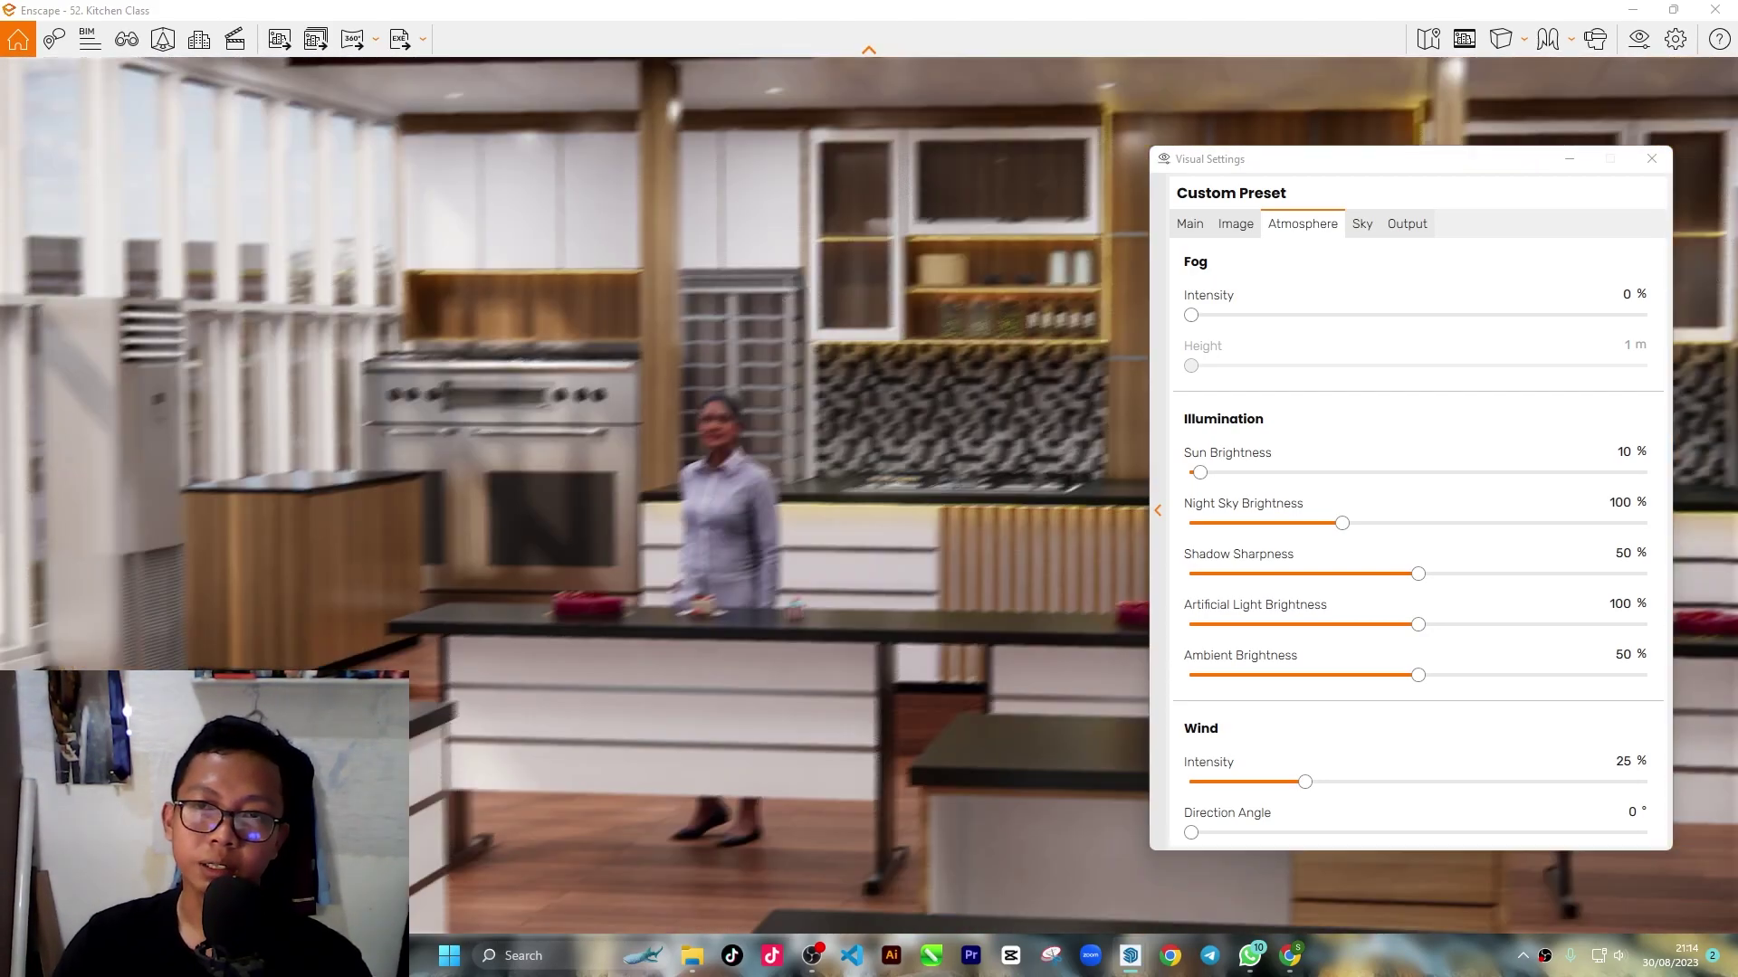
{"action": "mouse_move", "coordinate": [915, 395]}
{"action": "left_mouse_down"}
{"action": "mouse_move", "coordinate": [914, 543]}
{"action": "mouse_move", "coordinate": [823, 424]}
{"action": "left_mouse_up"}
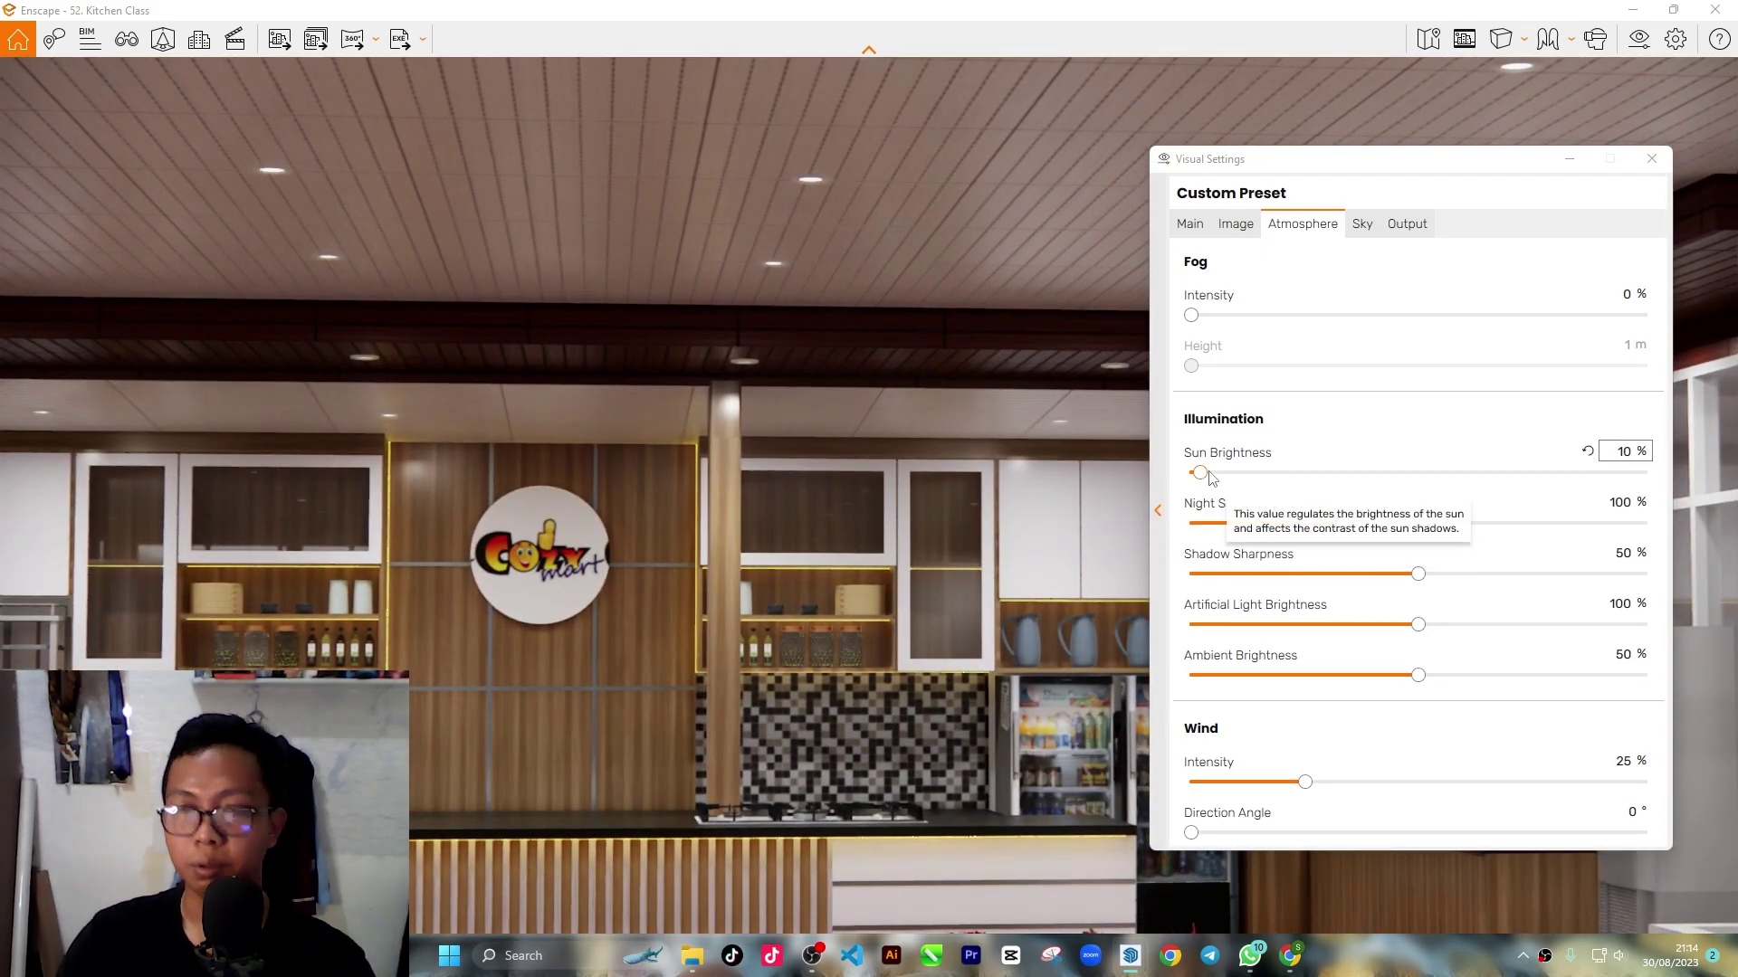
Step: Set sun brightness to 80% and show the Sky settings: Town horizon, 70% cloud density, 17% variety
{"action": "type", "text": "80"}
{"action": "key", "text": "Return"}
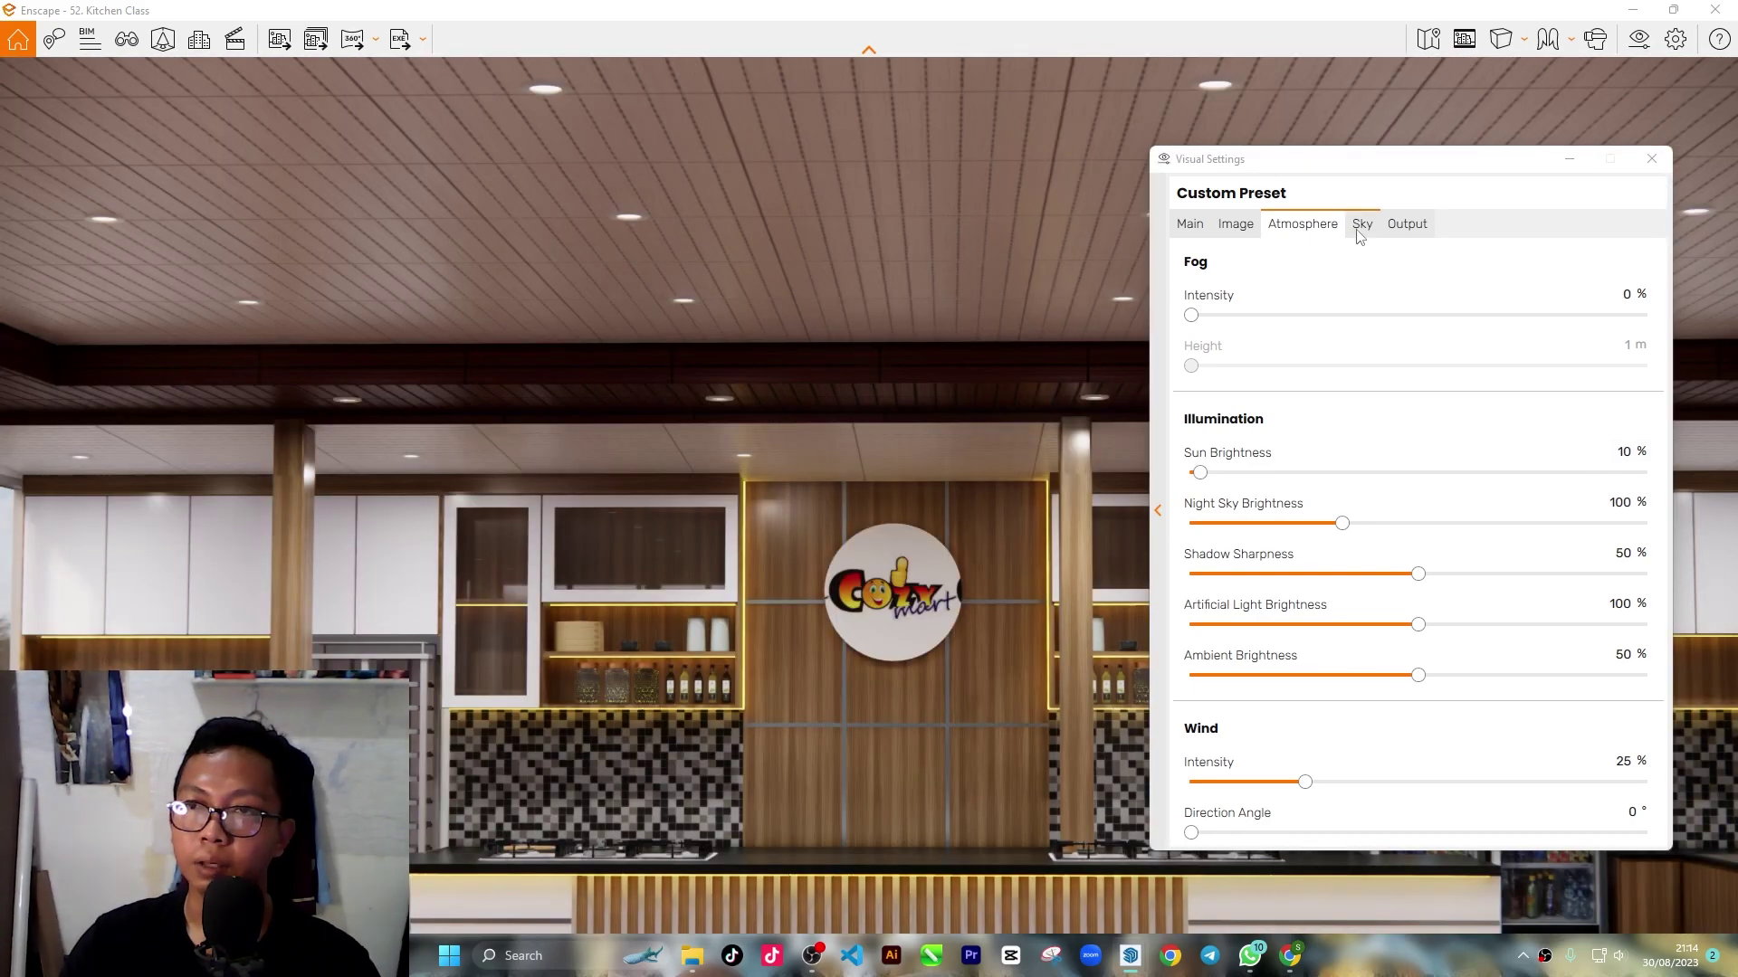
{"action": "left_click", "coordinate": [1360, 224]}
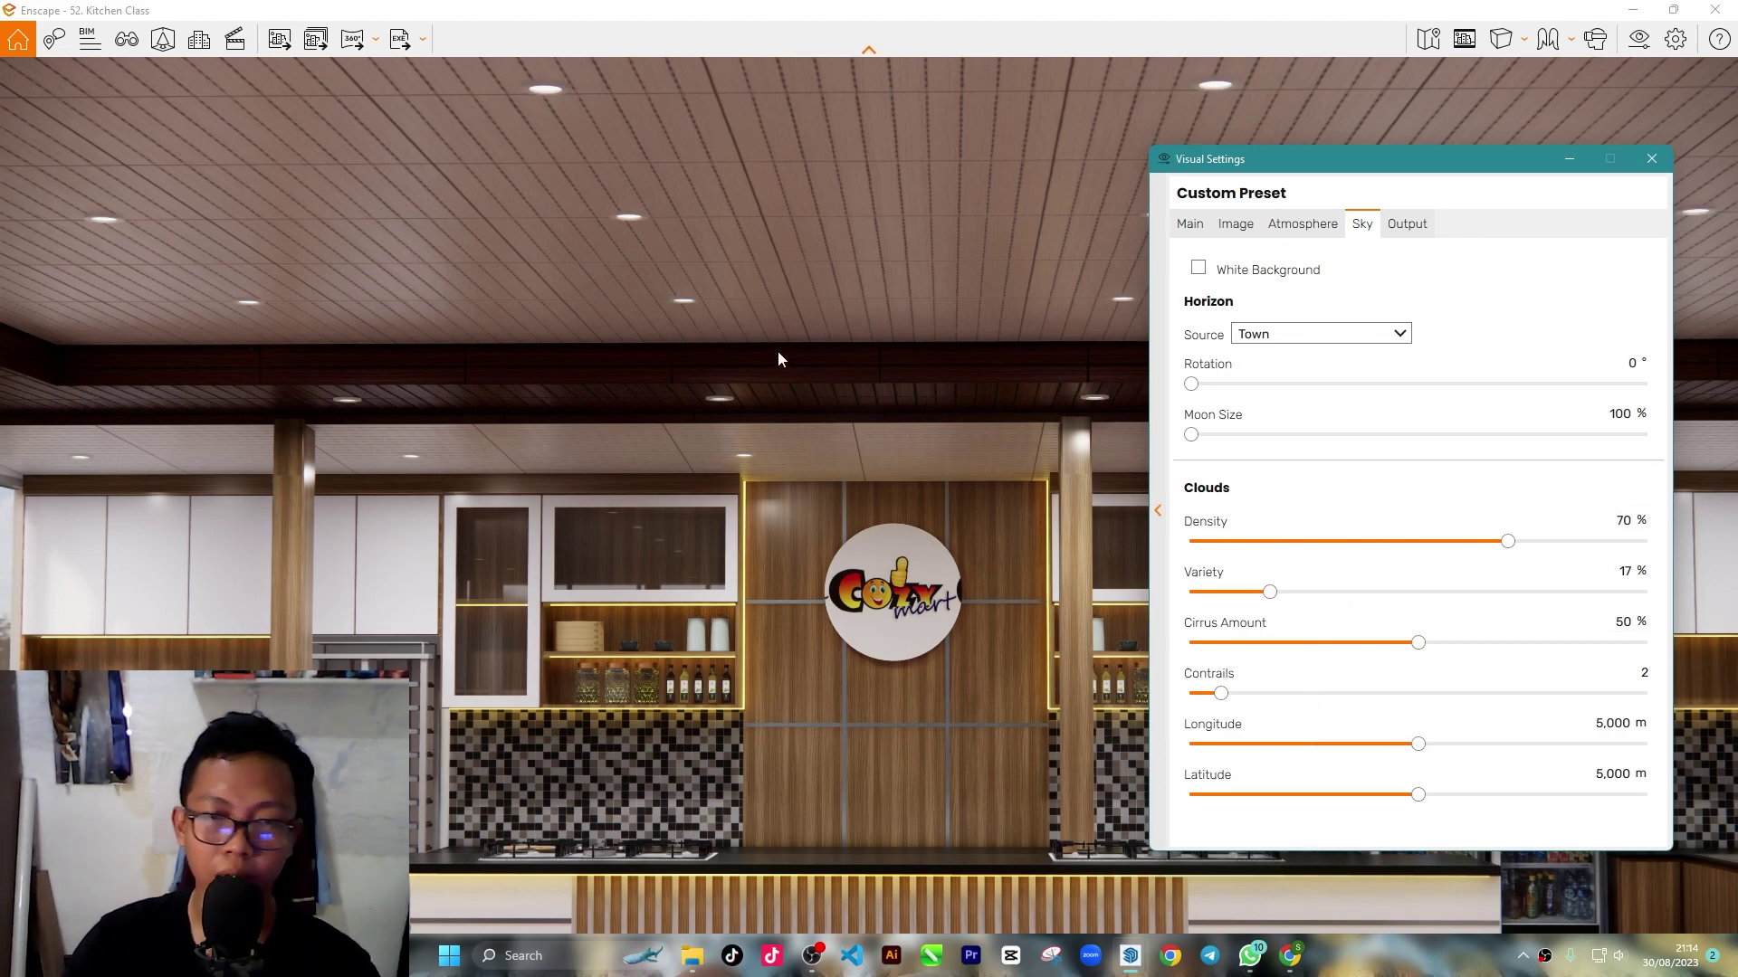
Step: Try a Custom output size, revert resolution to Full HD 1920×1080 JPEG, and close Visual Settings
{"action": "left_click", "coordinate": [1400, 227]}
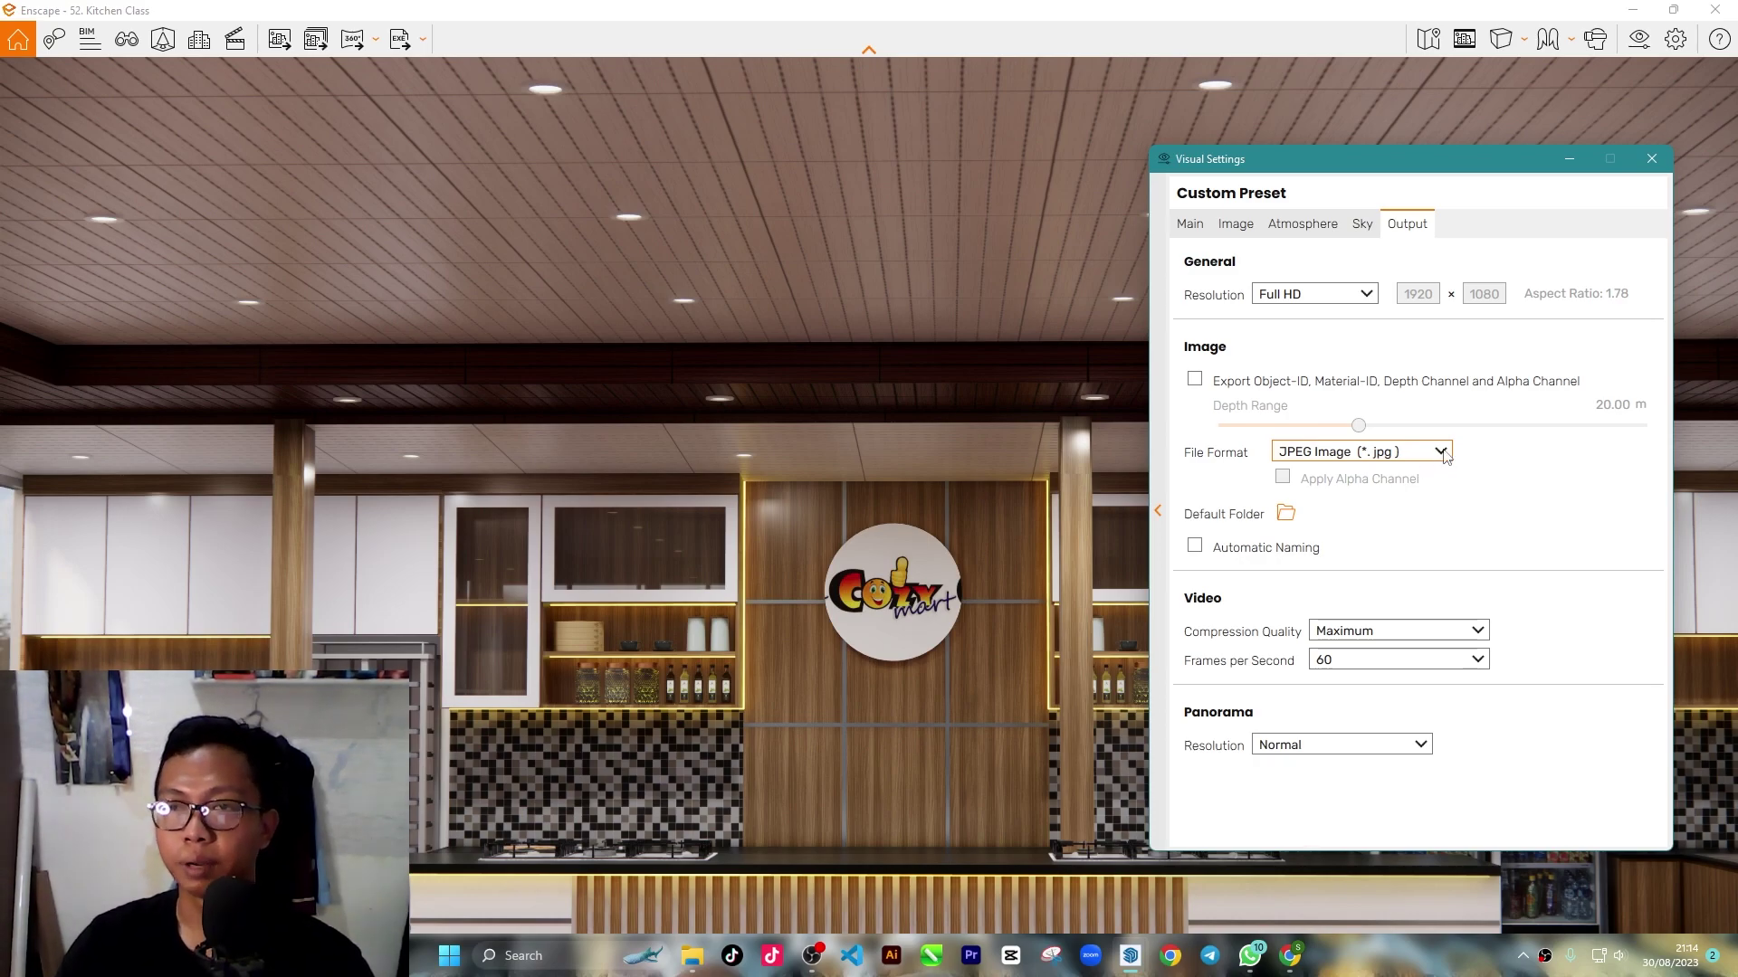
{"action": "left_click", "coordinate": [1366, 295]}
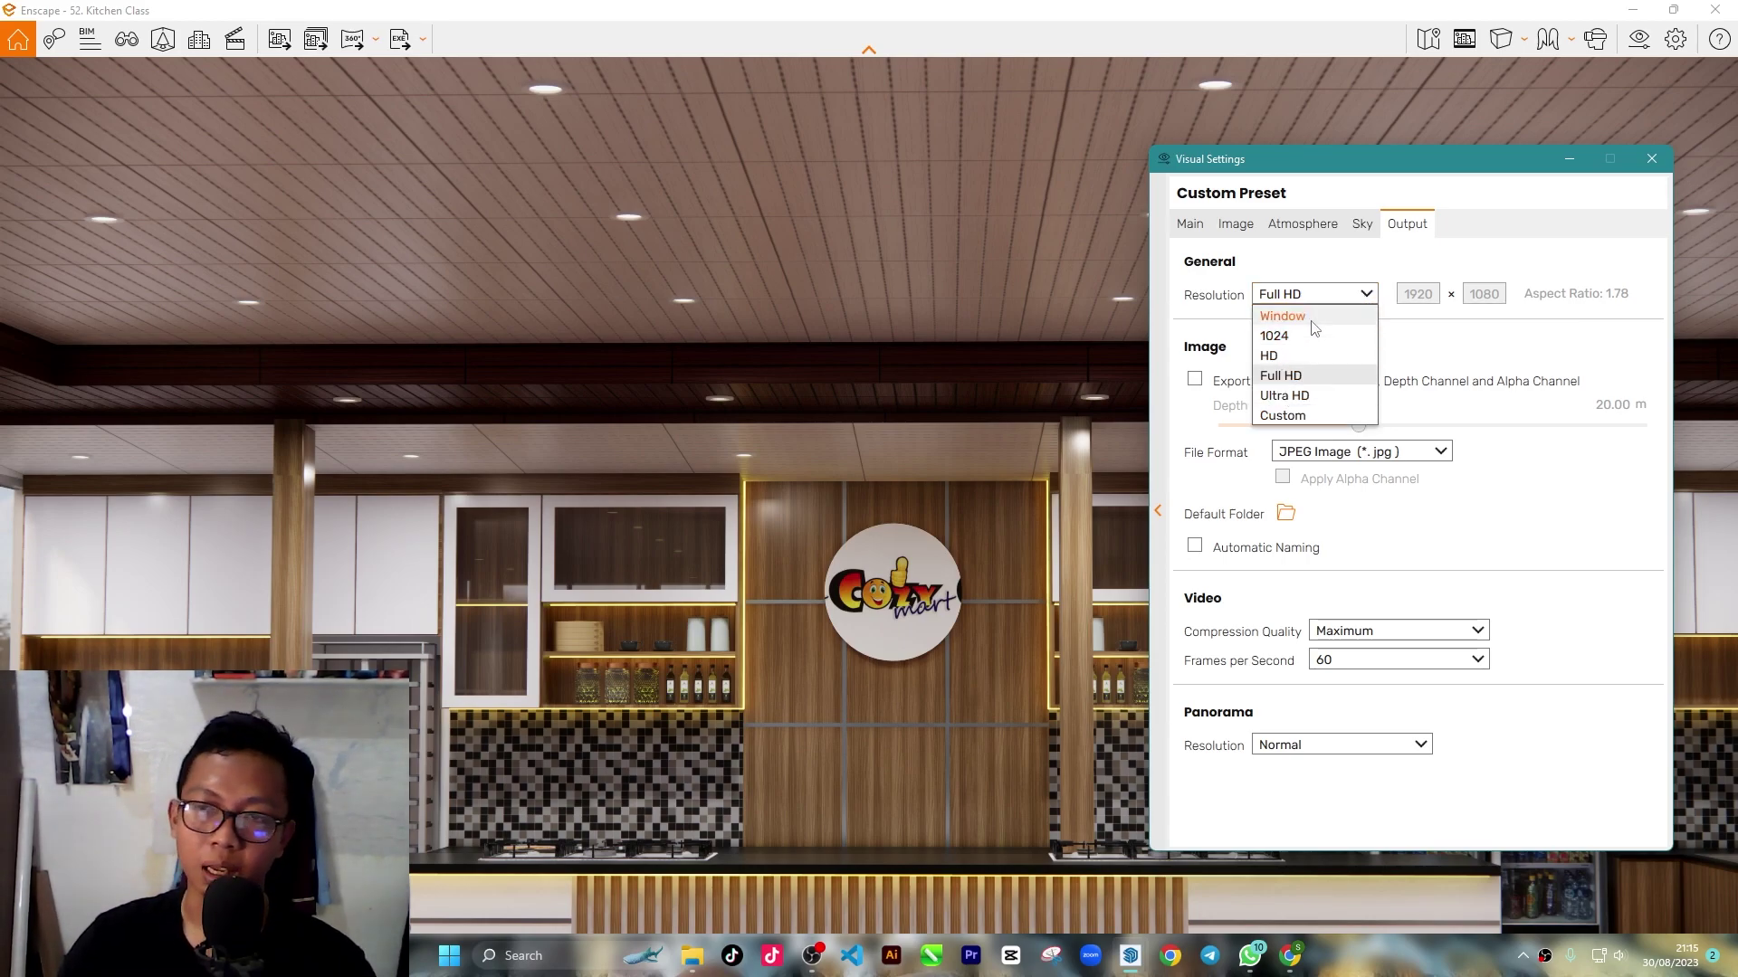
{"action": "left_click", "coordinate": [1329, 418]}
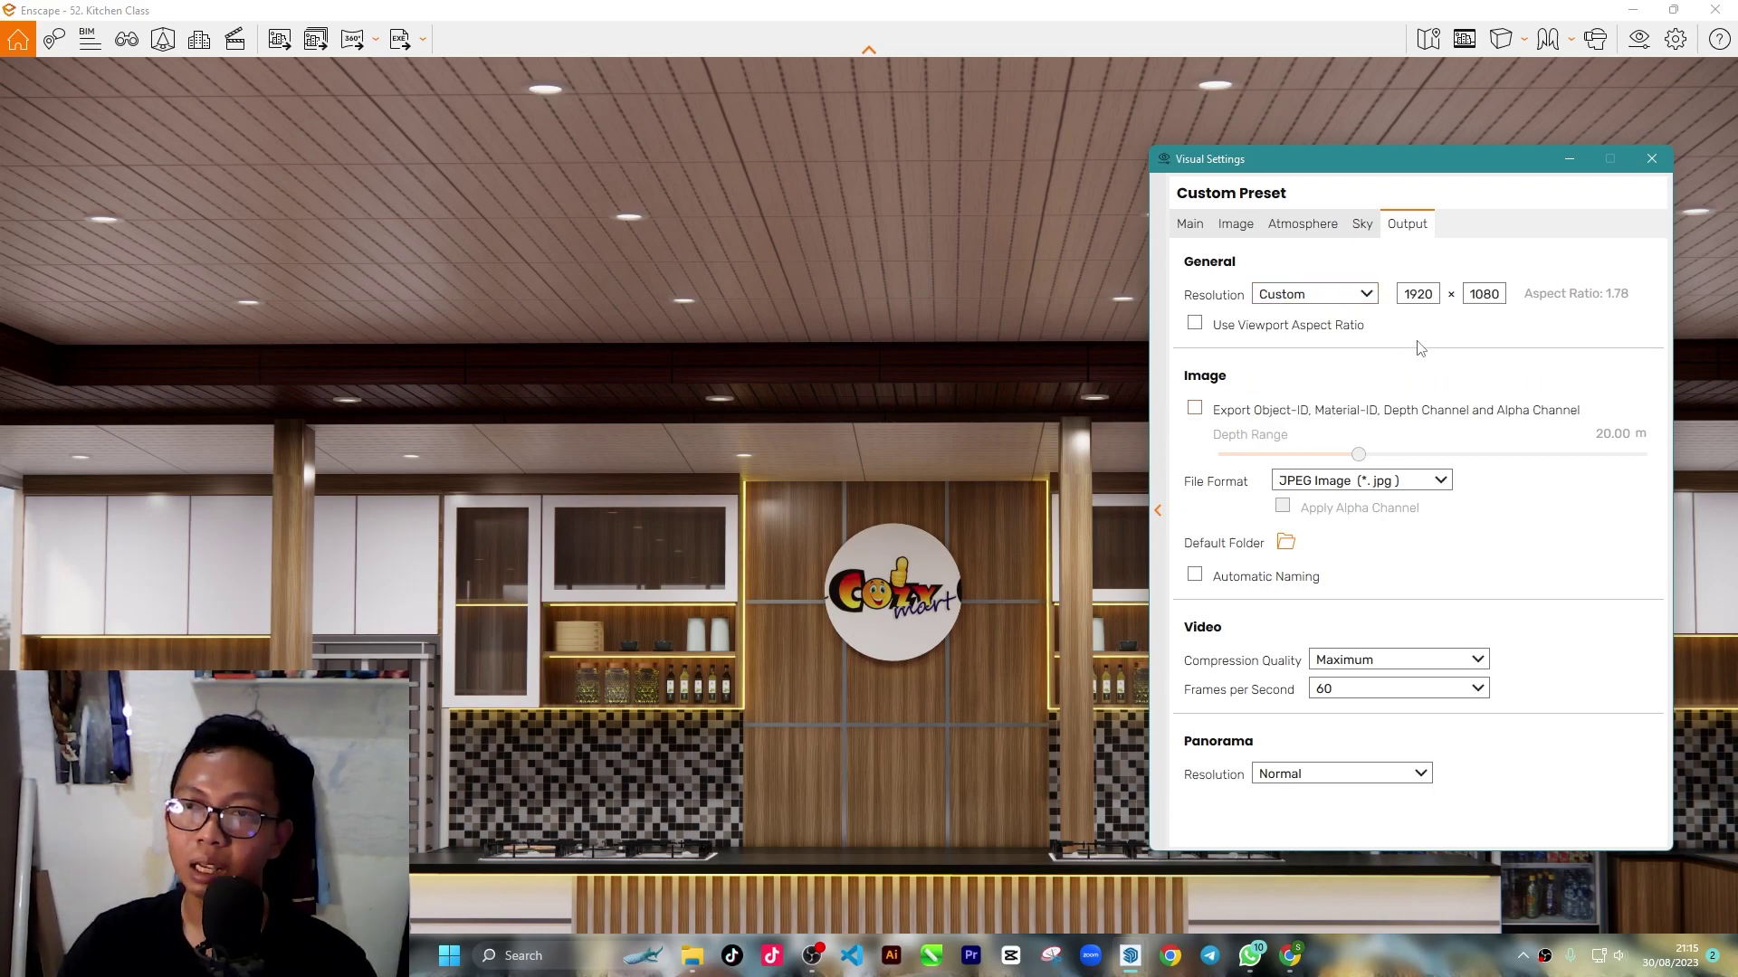
{"action": "double_click", "coordinate": [1409, 293]}
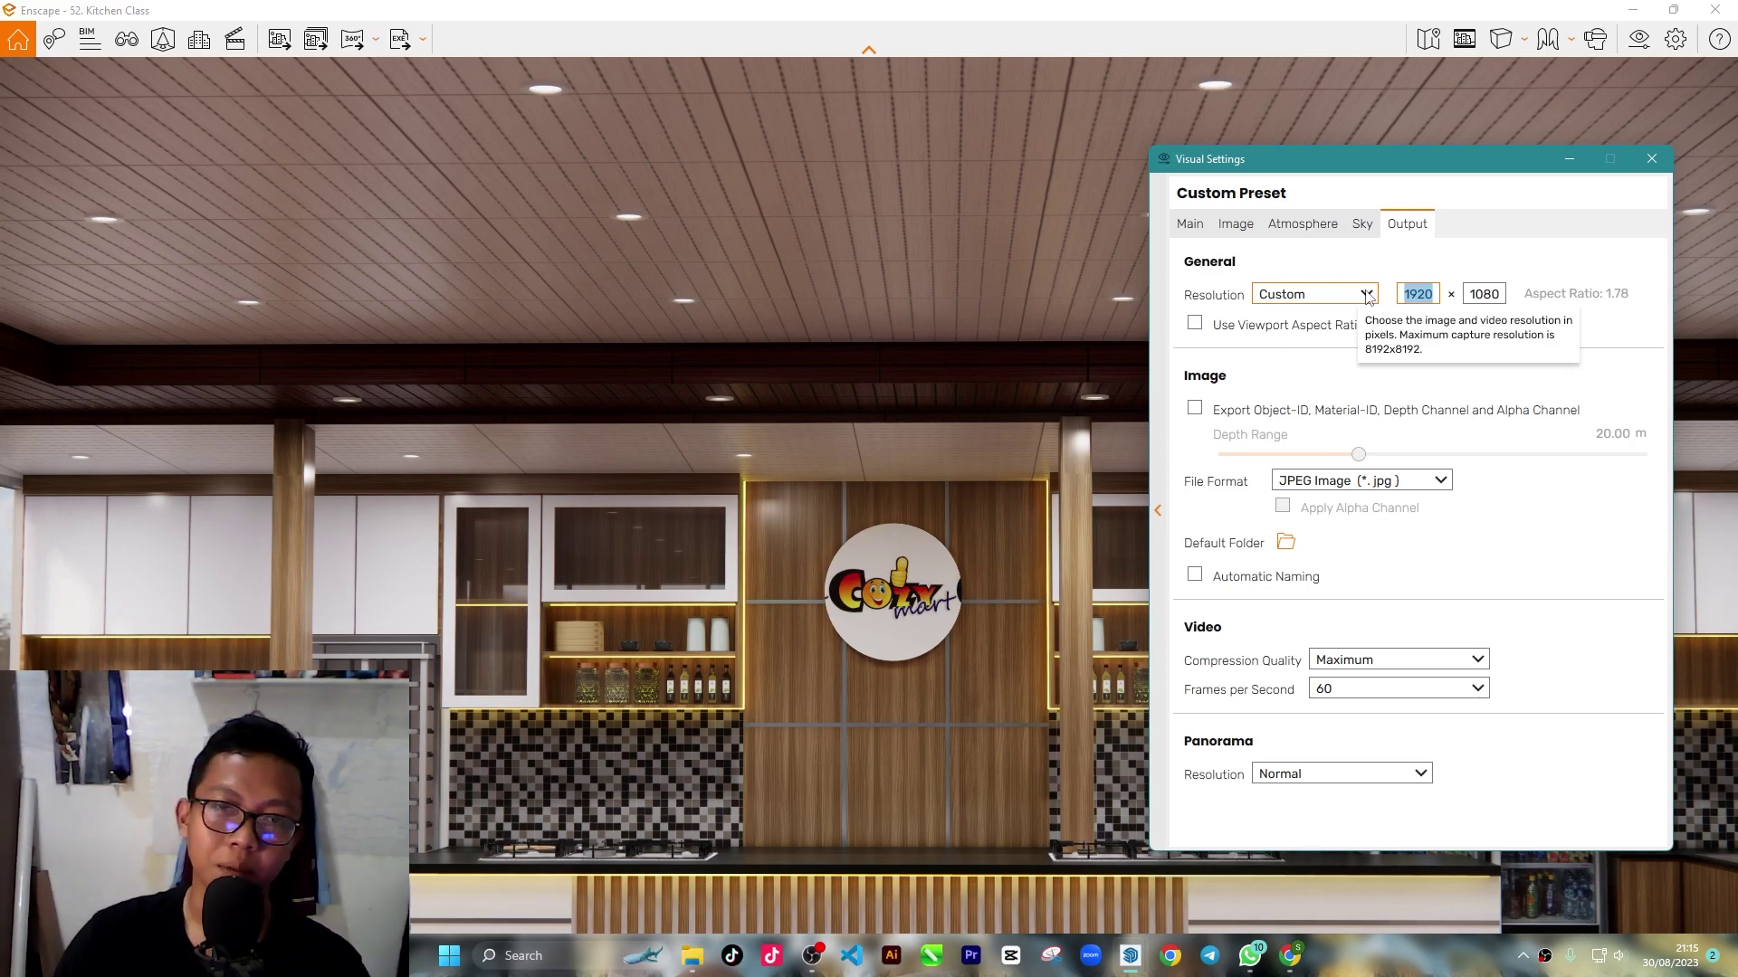
{"action": "left_click", "coordinate": [1367, 295]}
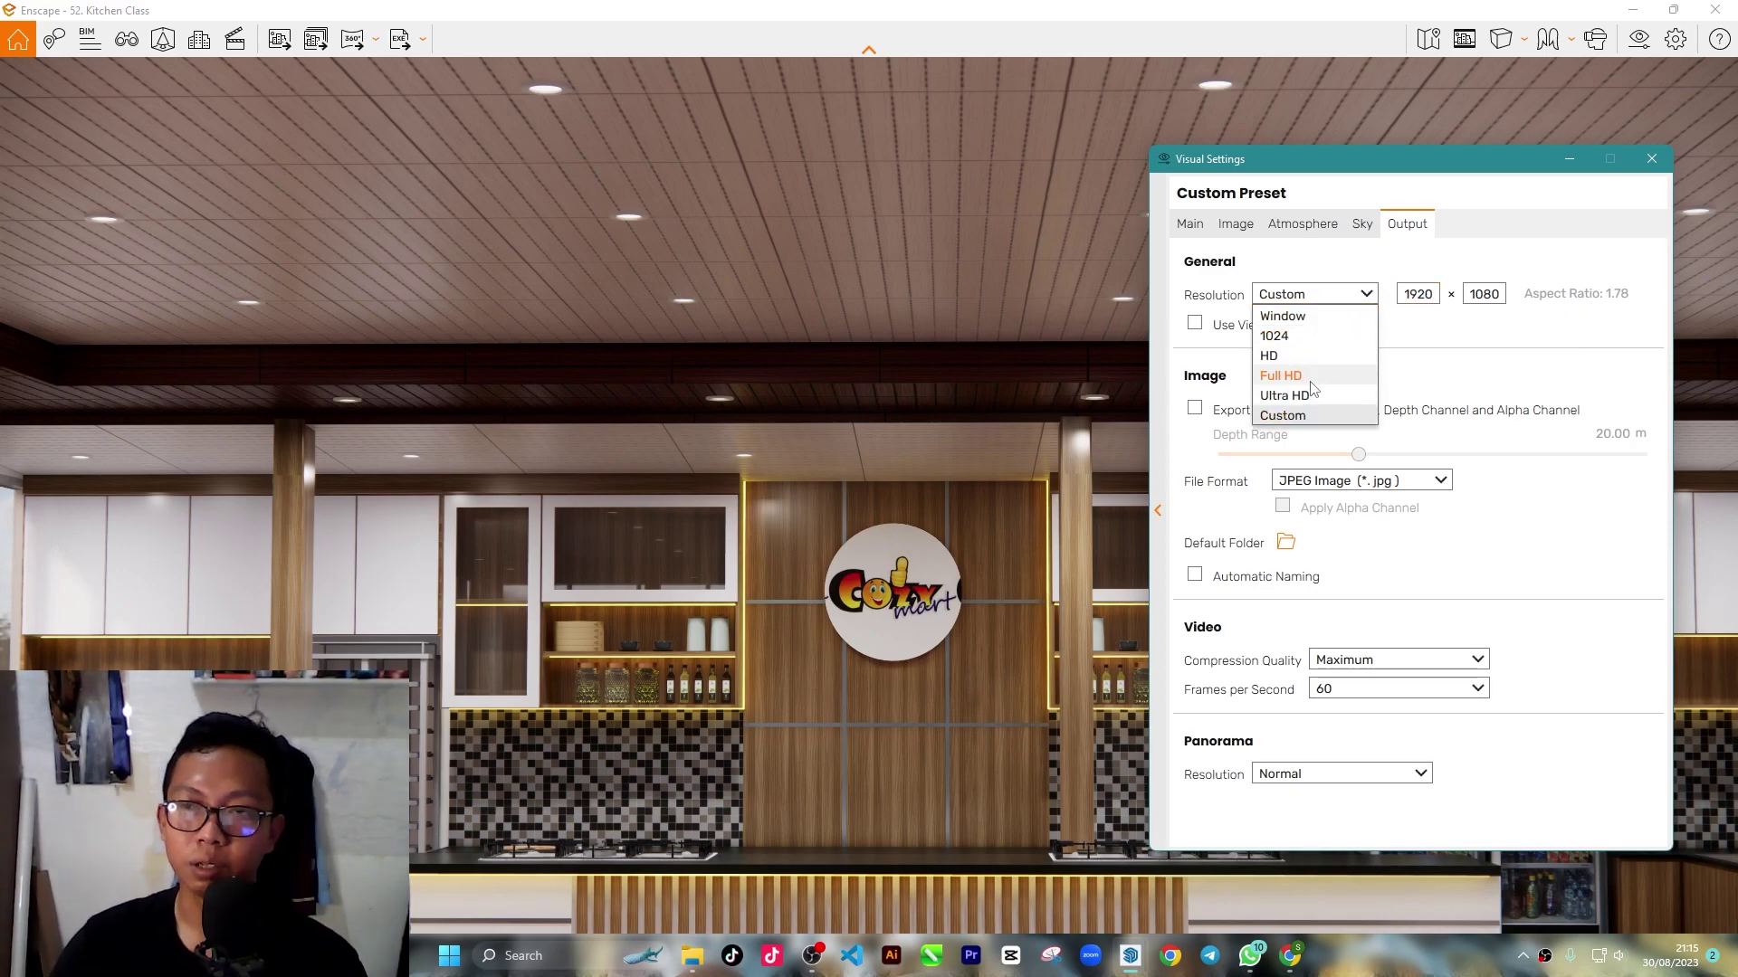
{"action": "left_click", "coordinate": [1309, 378]}
{"action": "left_click", "coordinate": [1647, 154]}
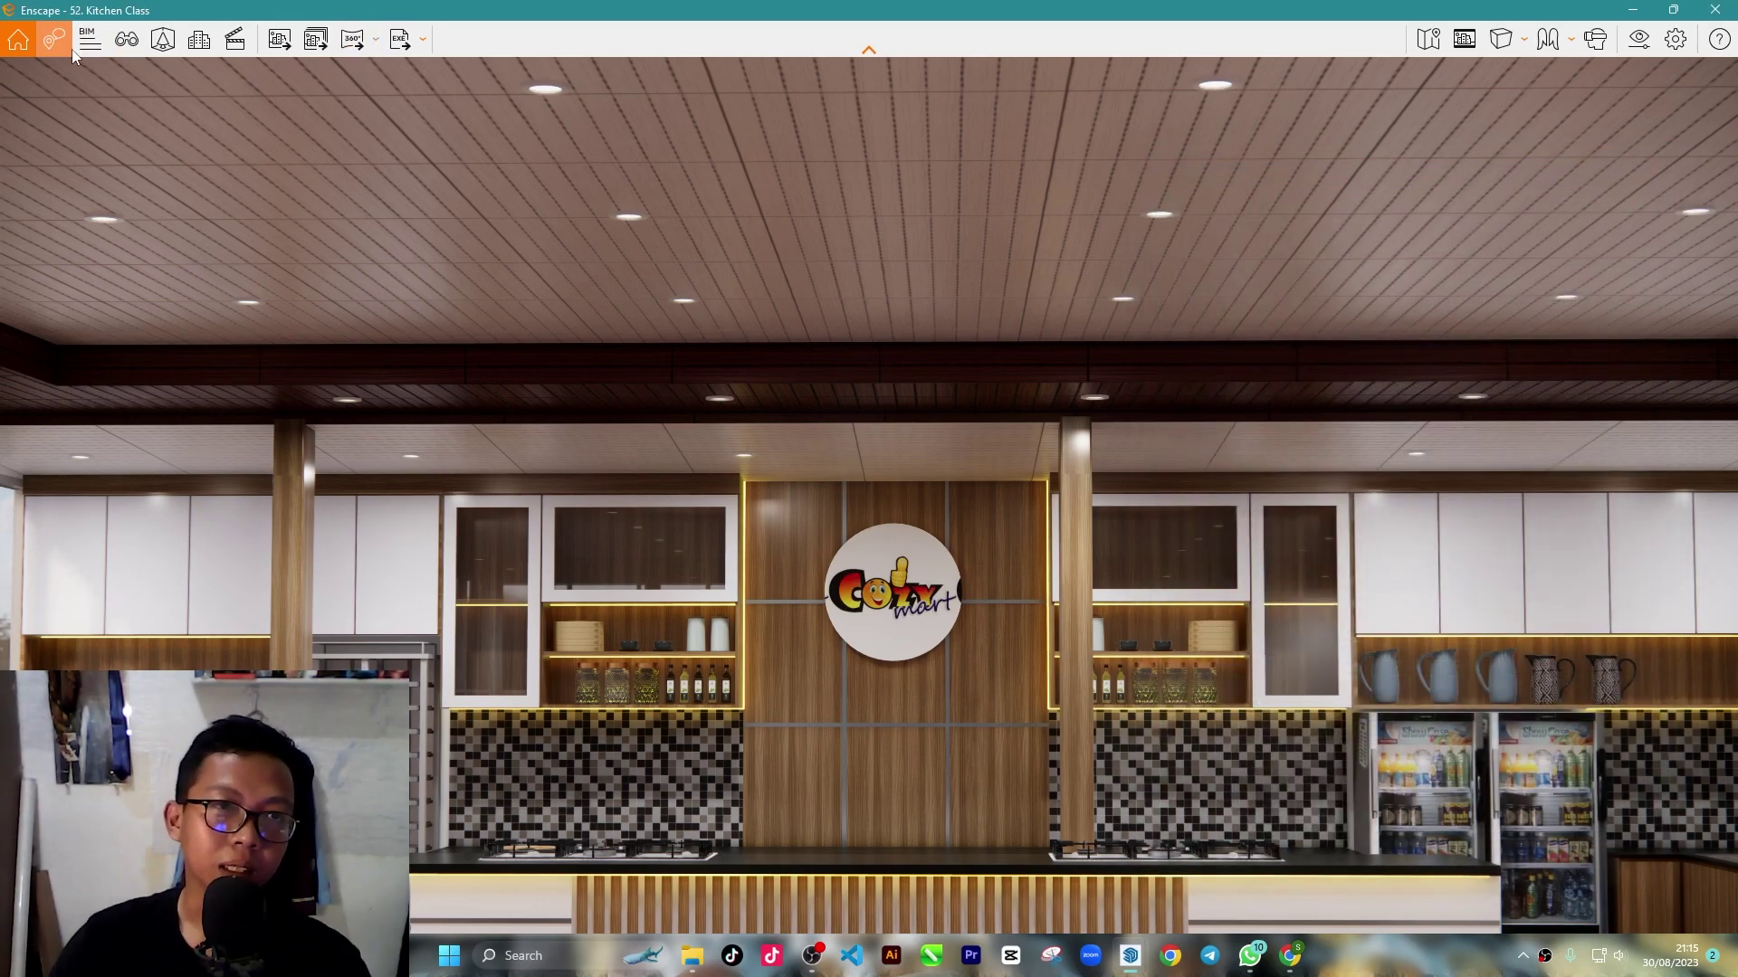
Step: Open Enscape's Video Editor, showing an empty keyframe path with Ease In/Out checked
{"action": "left_click", "coordinate": [233, 41]}
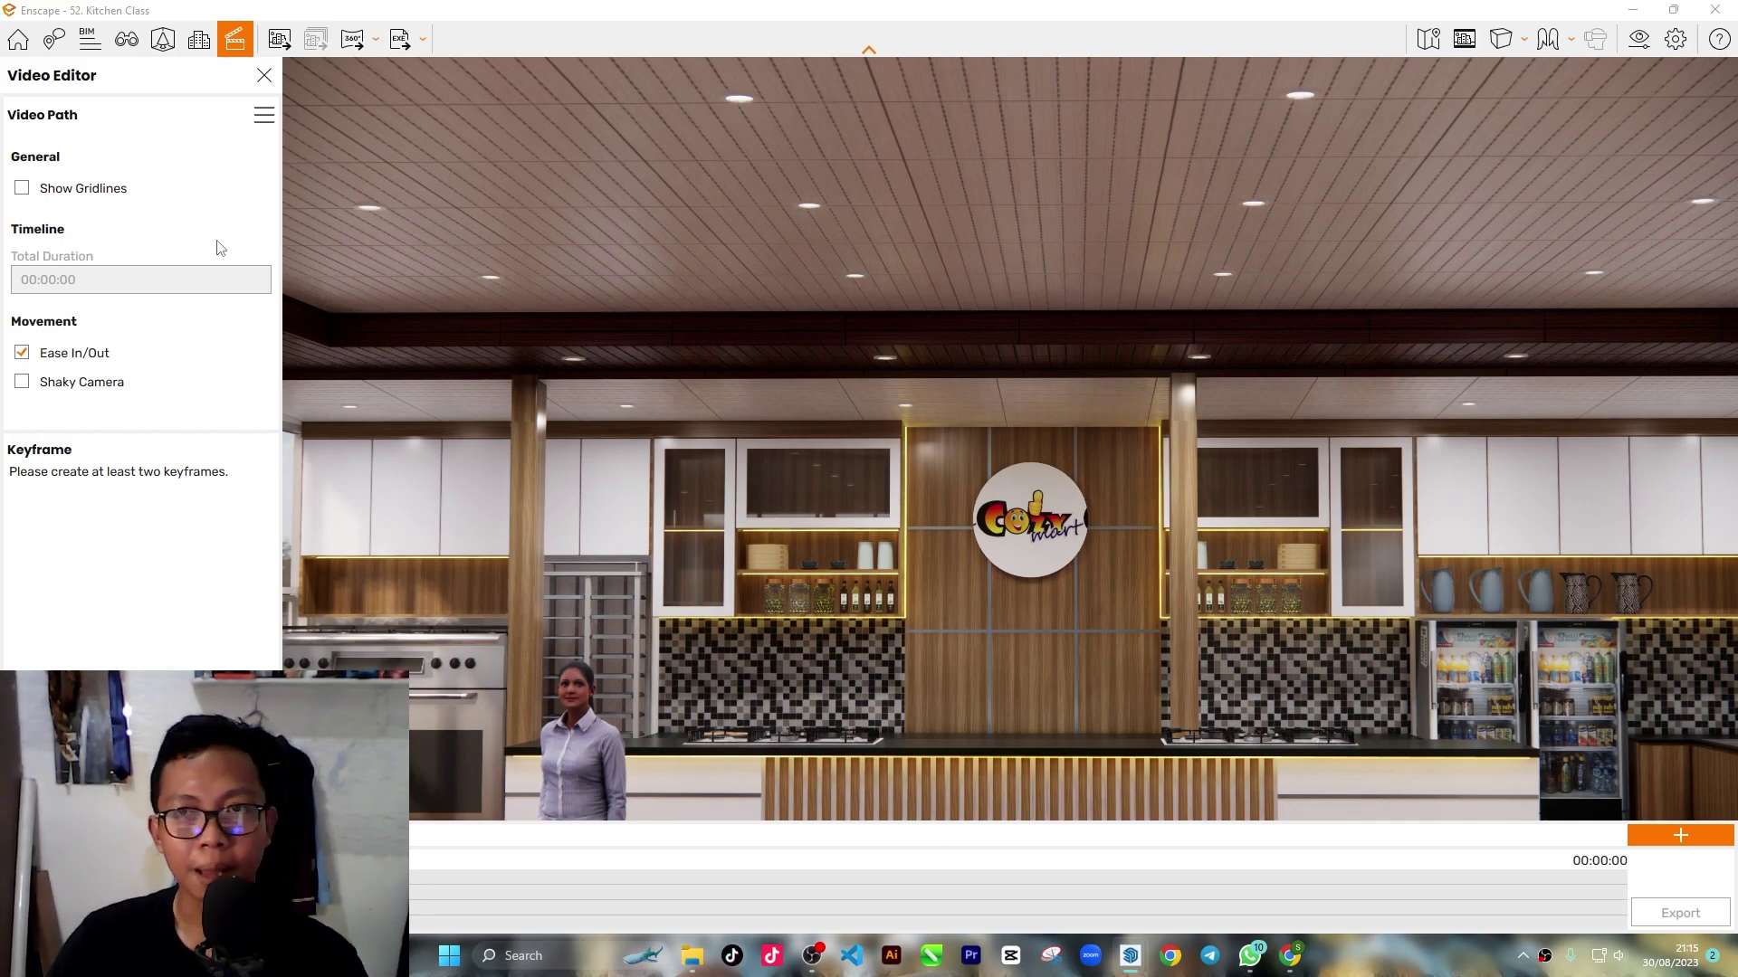
Step: Switch SketchUp to Scene 2 with Enscape in a smaller window, and close the Video Editor
{"action": "left_click", "coordinate": [1673, 9]}
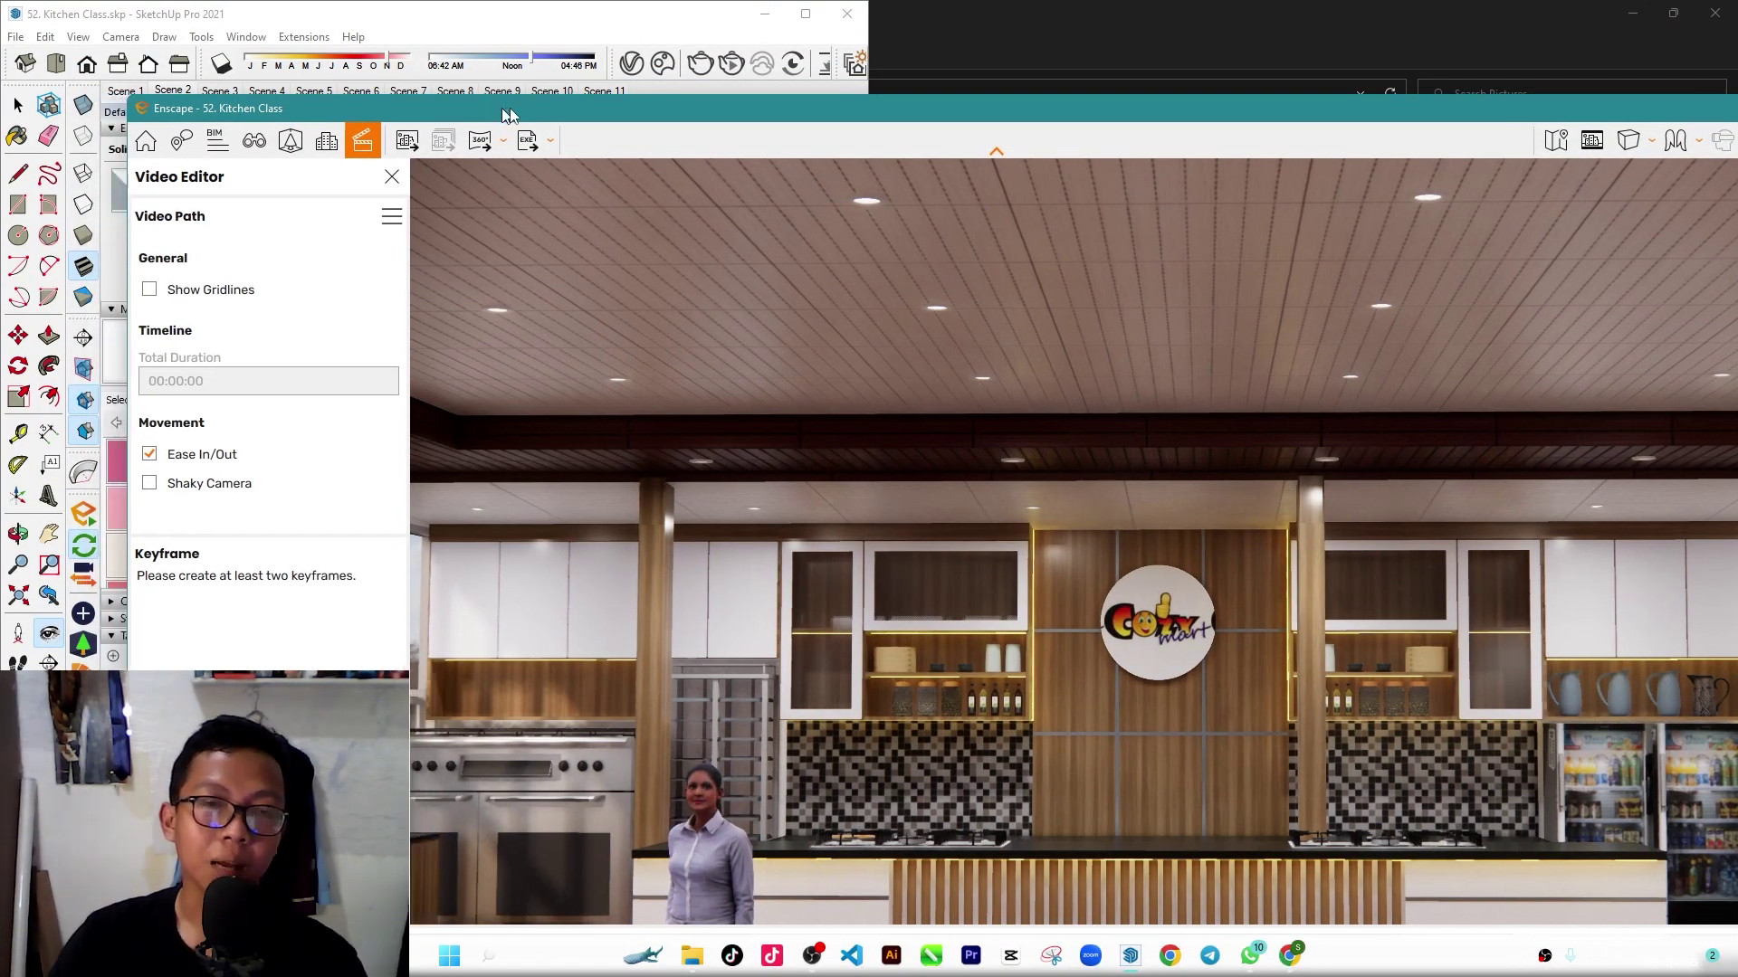
{"action": "left_click_drag", "start_coordinate": [467, 101], "coordinate": [667, 243]}
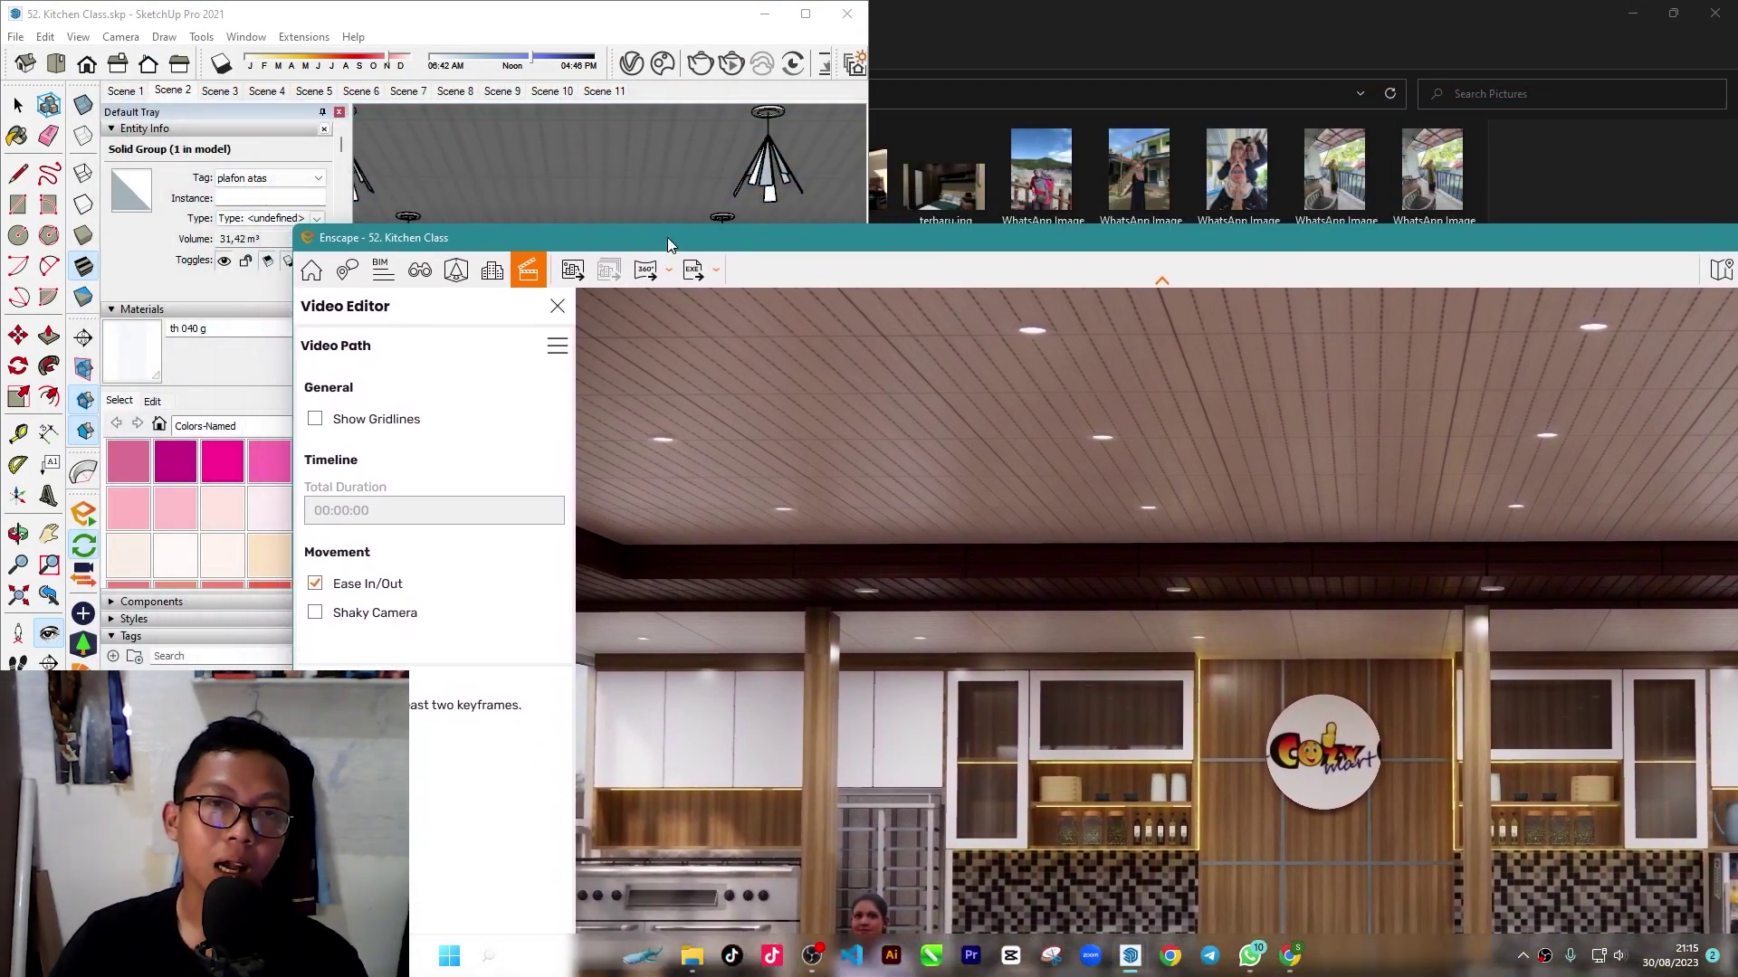
{"action": "left_click", "coordinate": [170, 94]}
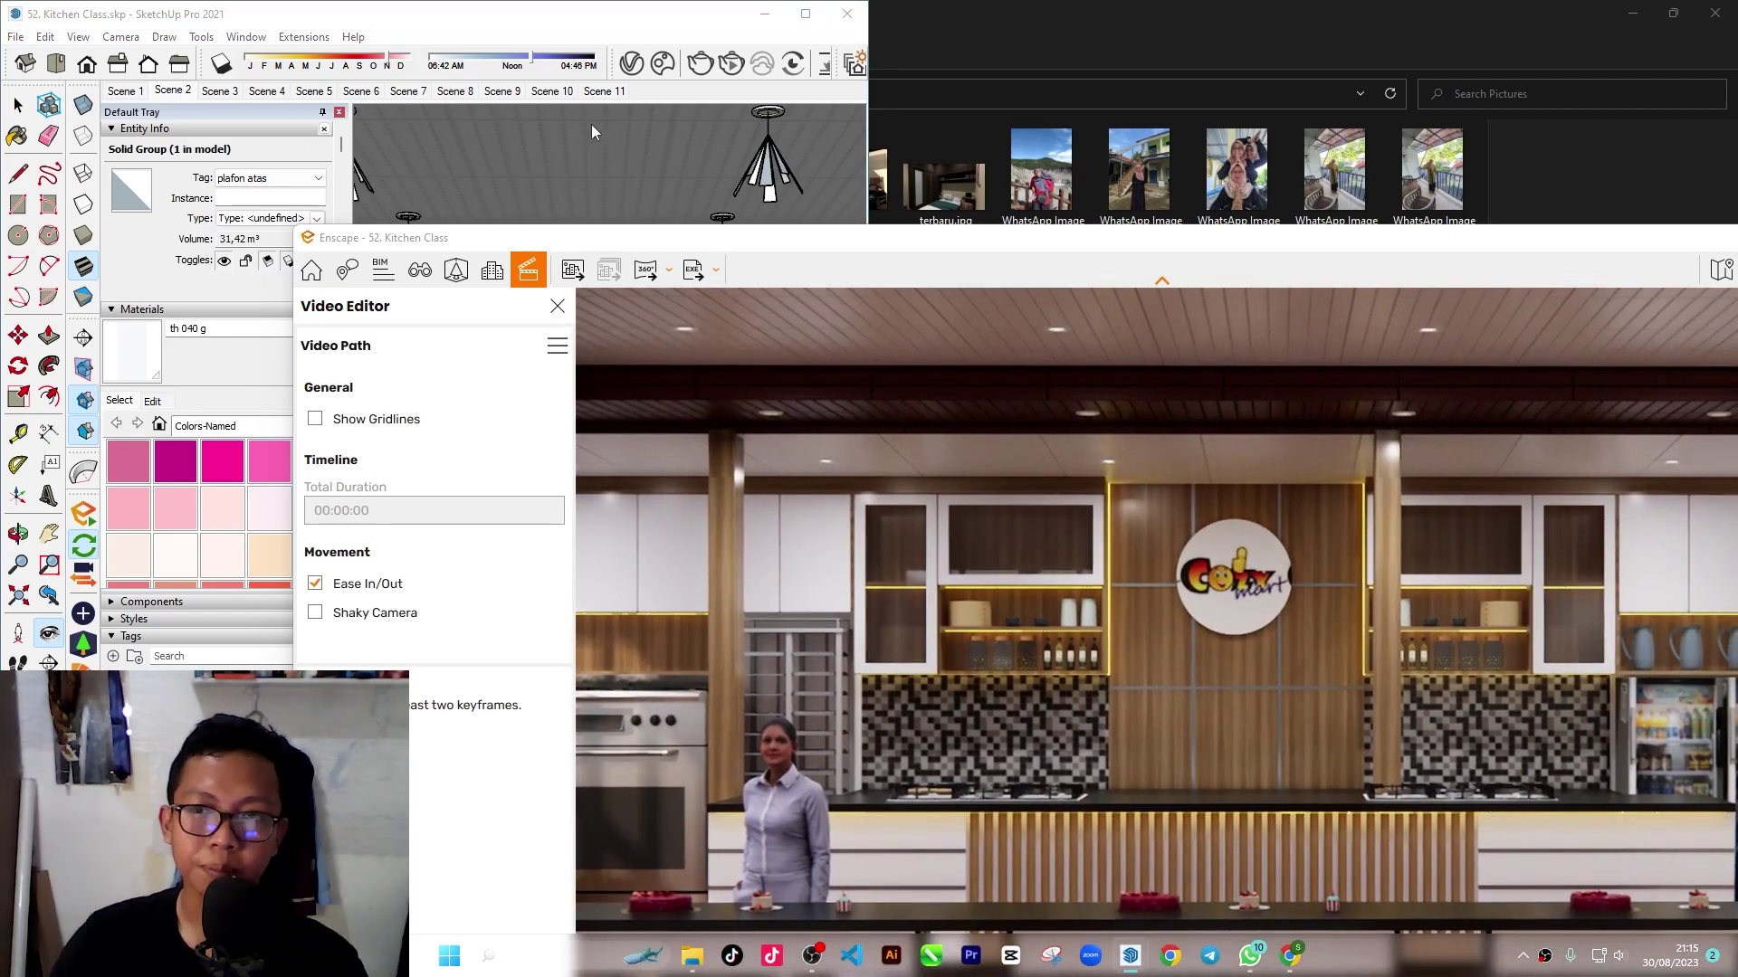
{"action": "left_click_drag", "start_coordinate": [732, 246], "coordinate": [471, 78]}
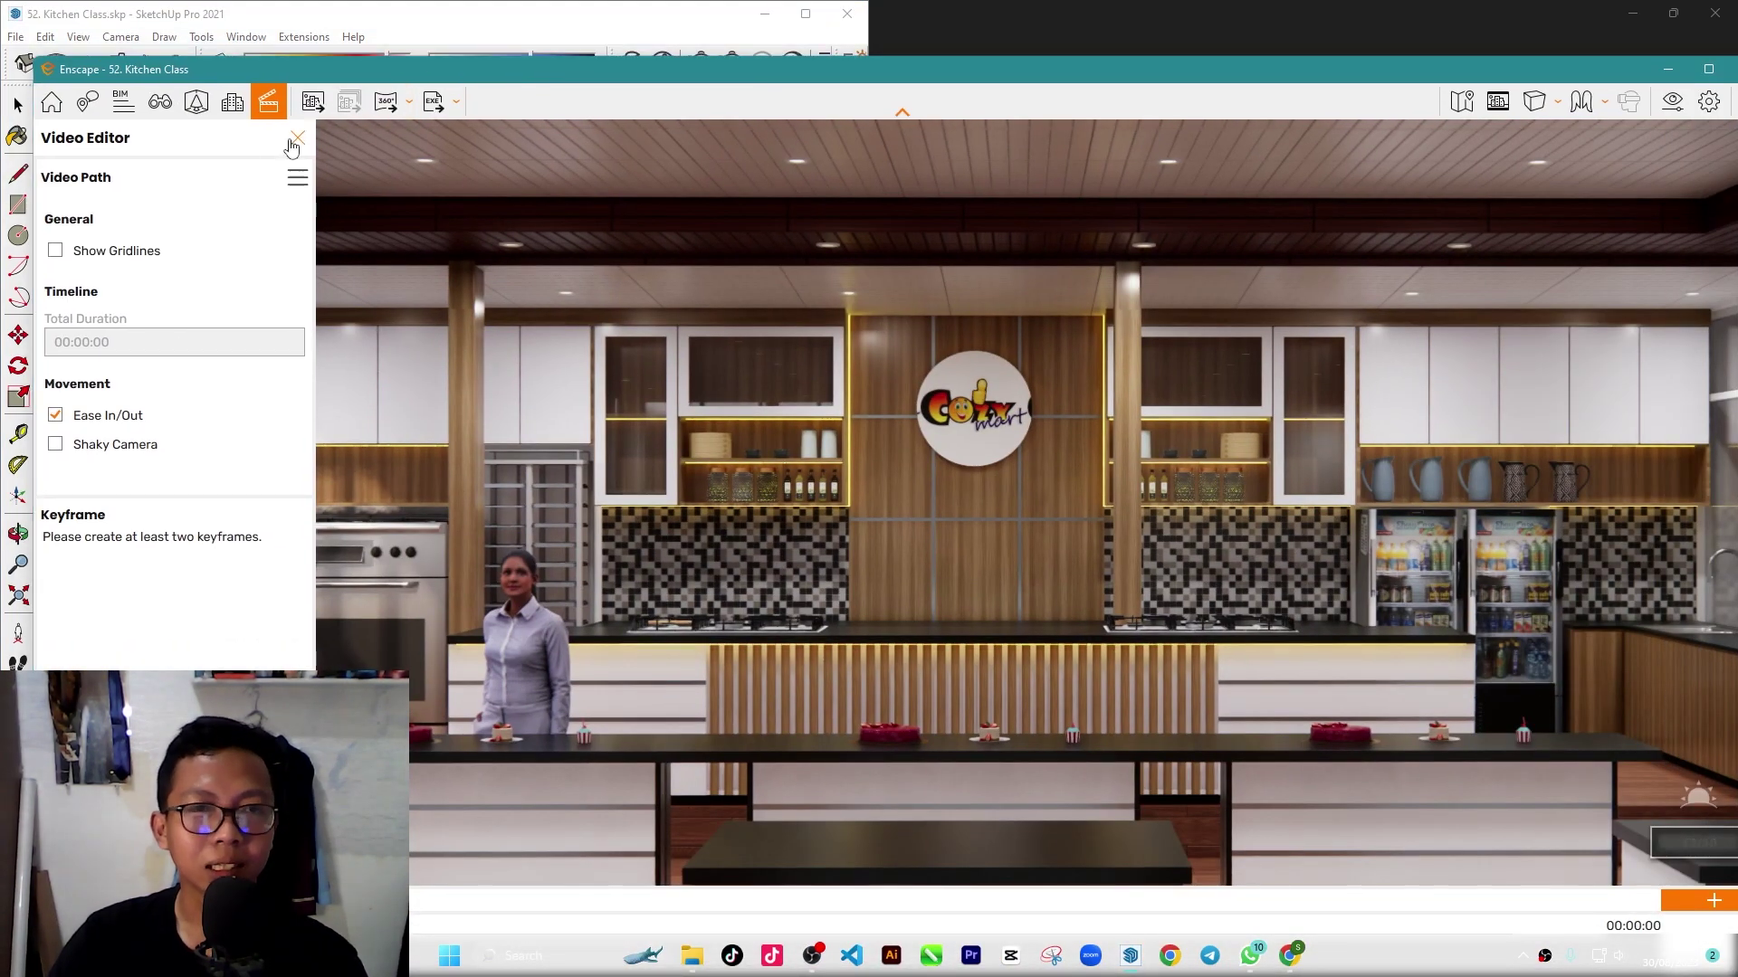
{"action": "left_click", "coordinate": [288, 137]}
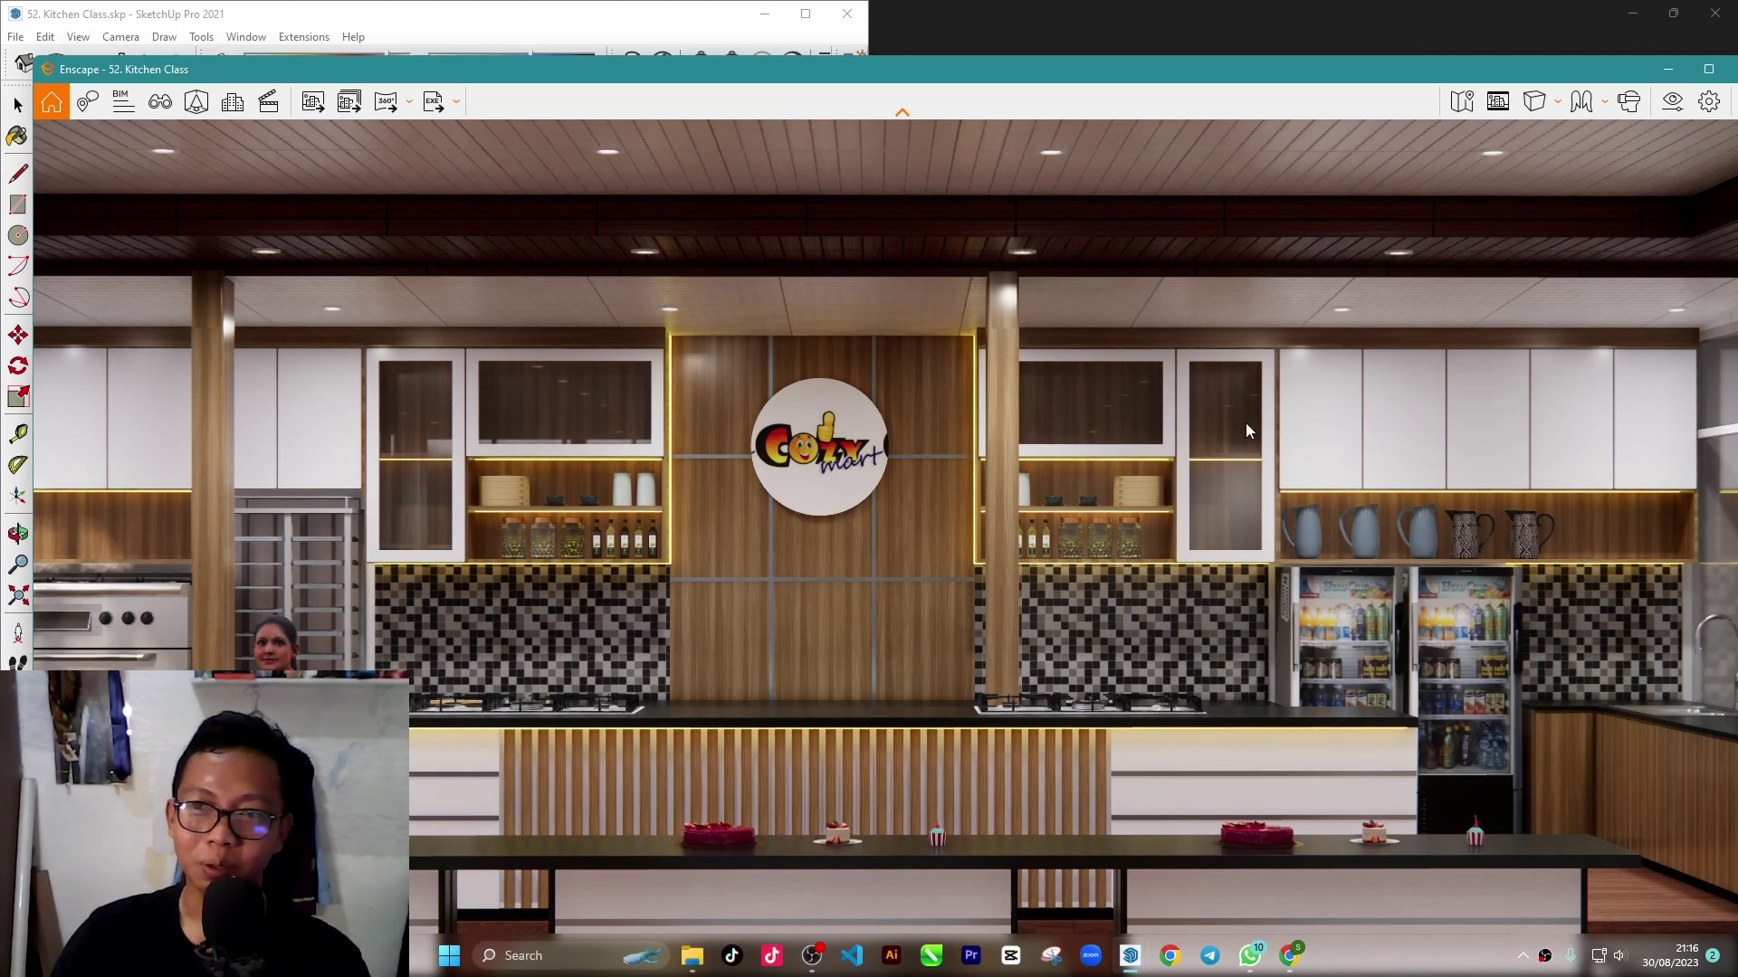
Step: Frame the logo wall, counters and drinks fridges, then maximize the Enscape render window
{"action": "mouse_move", "coordinate": [698, 391]}
{"action": "left_mouse_down"}
{"action": "mouse_move", "coordinate": [579, 391]}
{"action": "mouse_move", "coordinate": [787, 391]}
{"action": "mouse_move", "coordinate": [724, 543]}
{"action": "mouse_move", "coordinate": [699, 378]}
{"action": "left_mouse_up"}
{"action": "scroll", "coordinate": [730, 373], "scroll_direction": "up", "scroll_amount": 2}
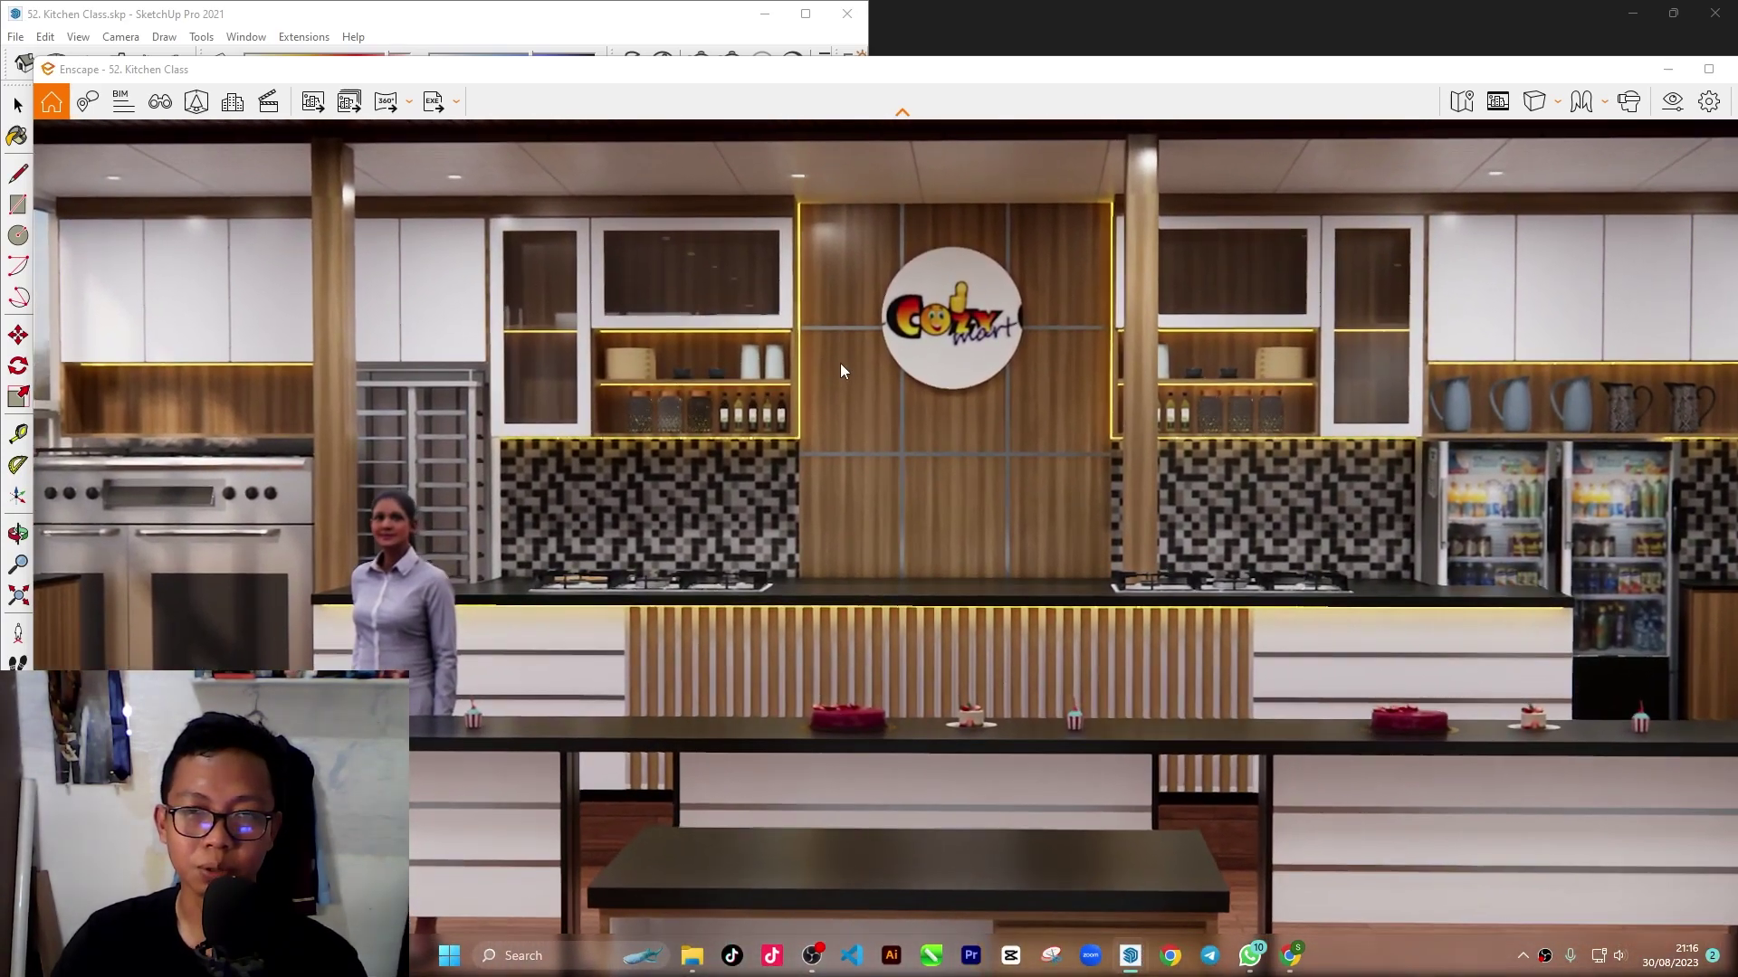
{"action": "scroll", "coordinate": [846, 367], "scroll_direction": "up", "scroll_amount": 3}
{"action": "scroll", "coordinate": [860, 380], "scroll_direction": "down", "scroll_amount": 3}
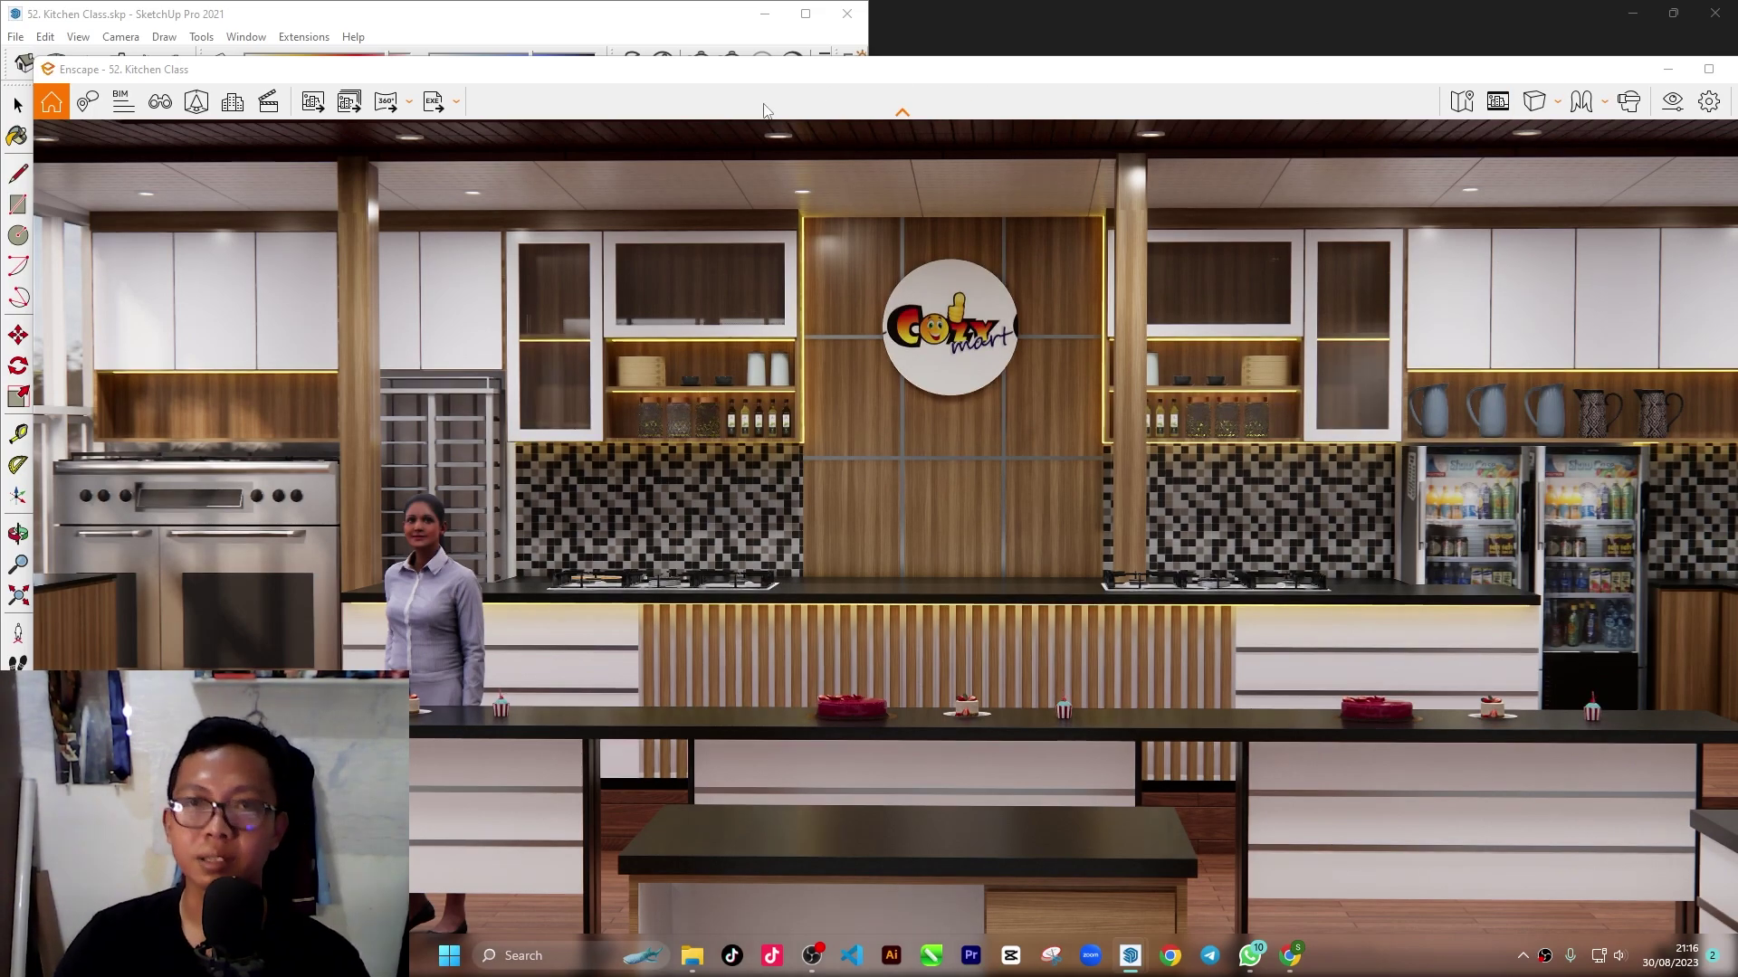
{"action": "left_click_drag", "start_coordinate": [726, 74], "coordinate": [962, 328]}
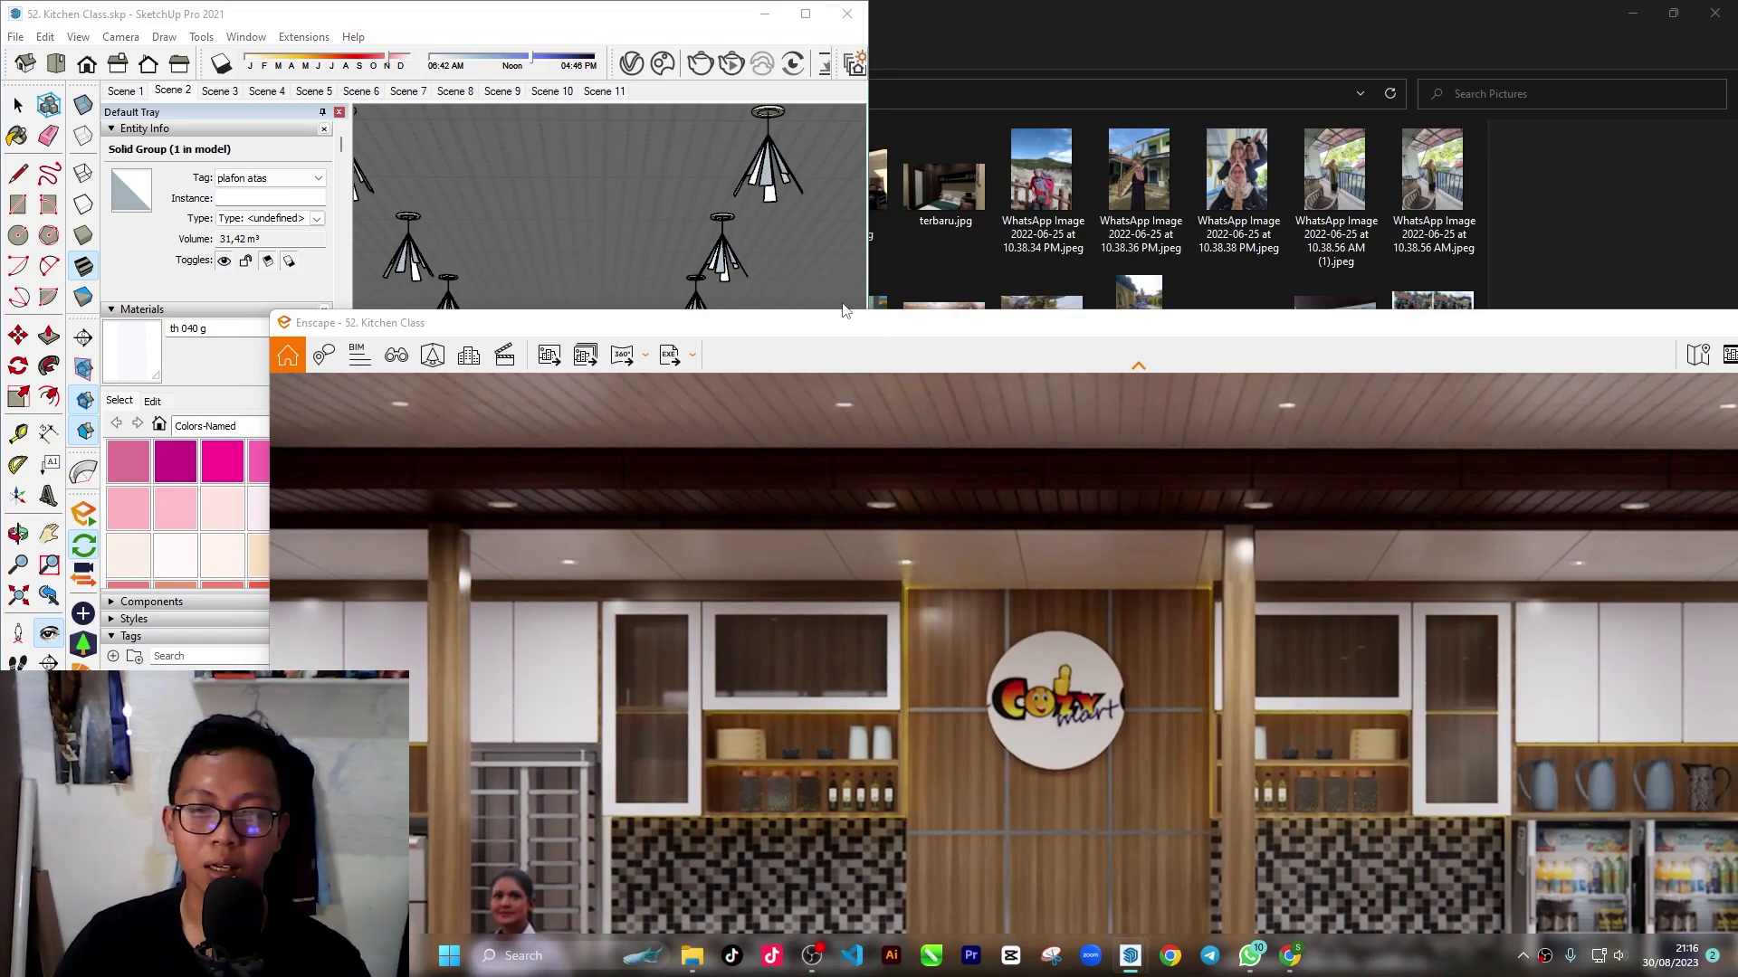
{"action": "left_click_drag", "start_coordinate": [871, 328], "coordinate": [620, 115]}
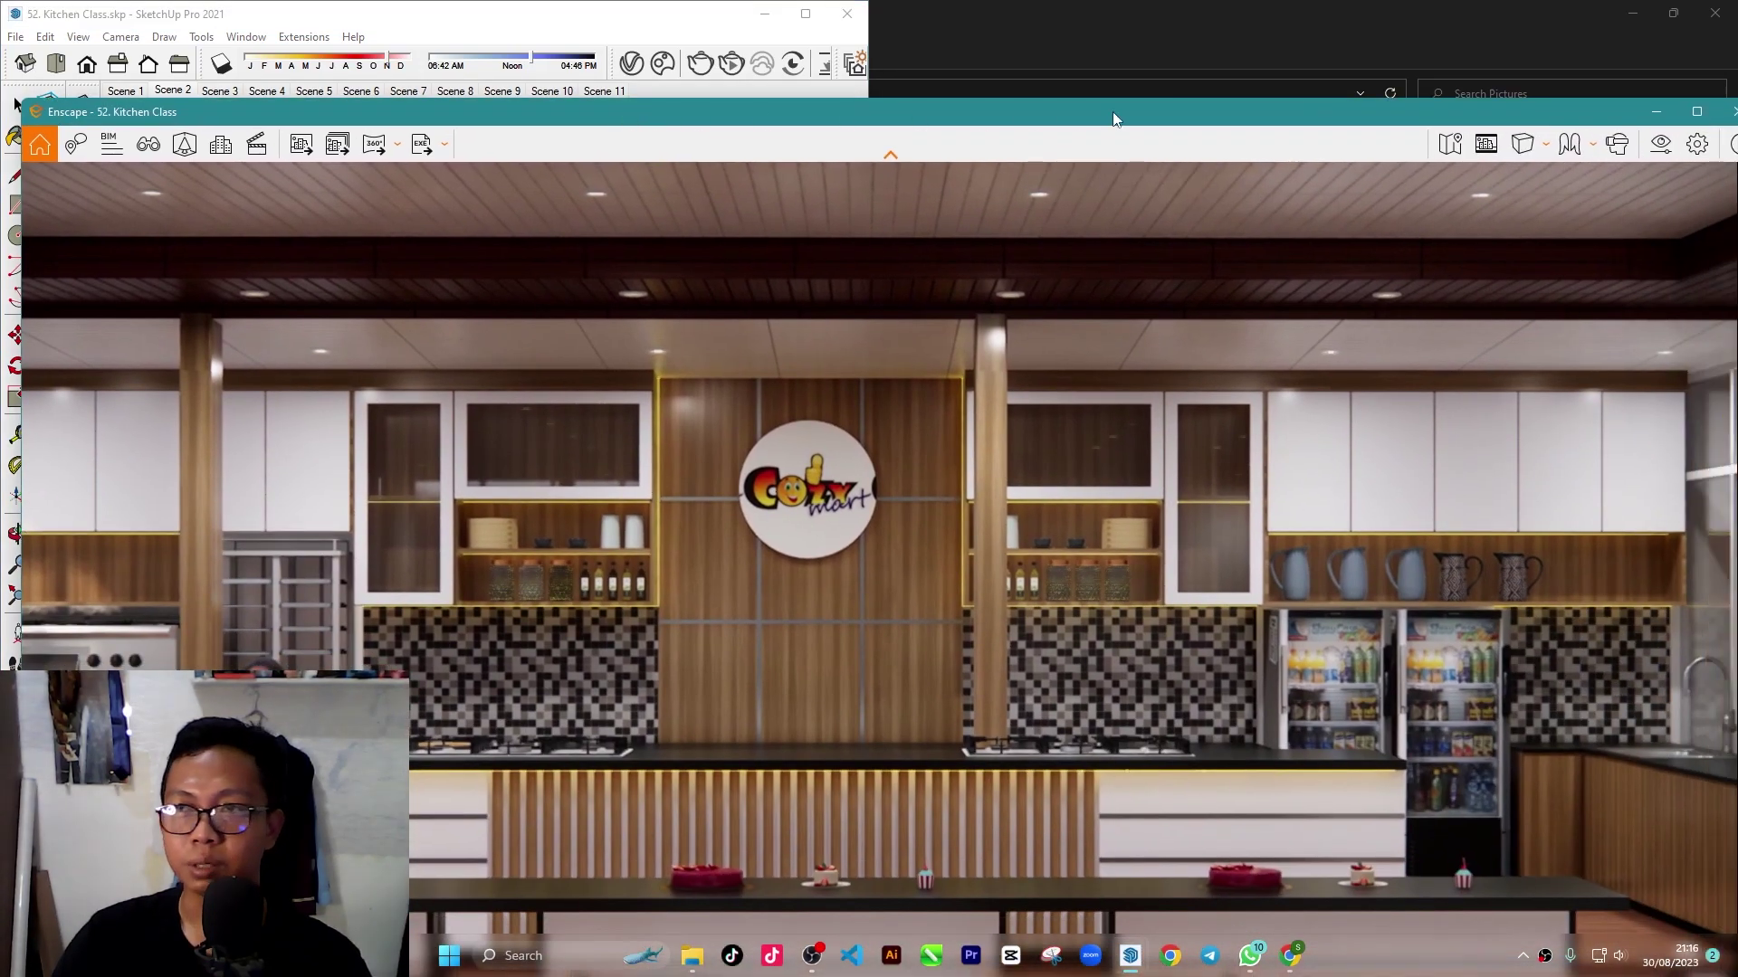
{"action": "left_click", "coordinate": [1692, 109]}
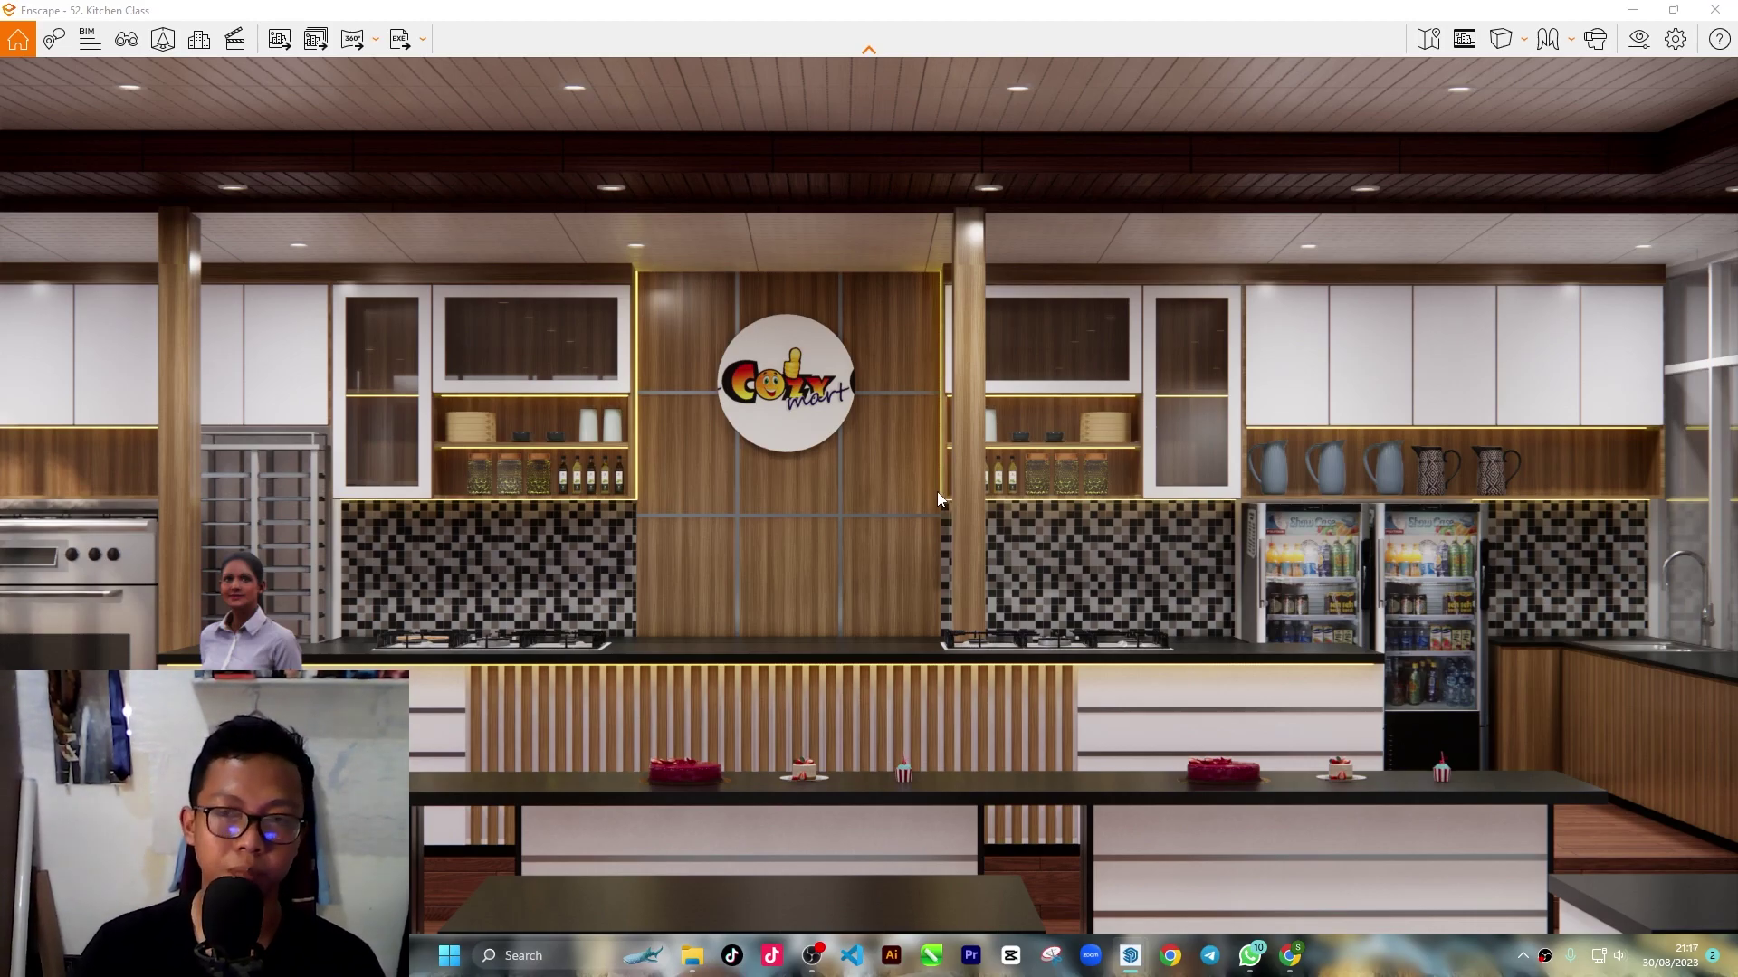
Step: Walk the camera sideways along the kitchen and turn left, recentring on the logo wall and fridges
{"action": "key", "text": "1"}
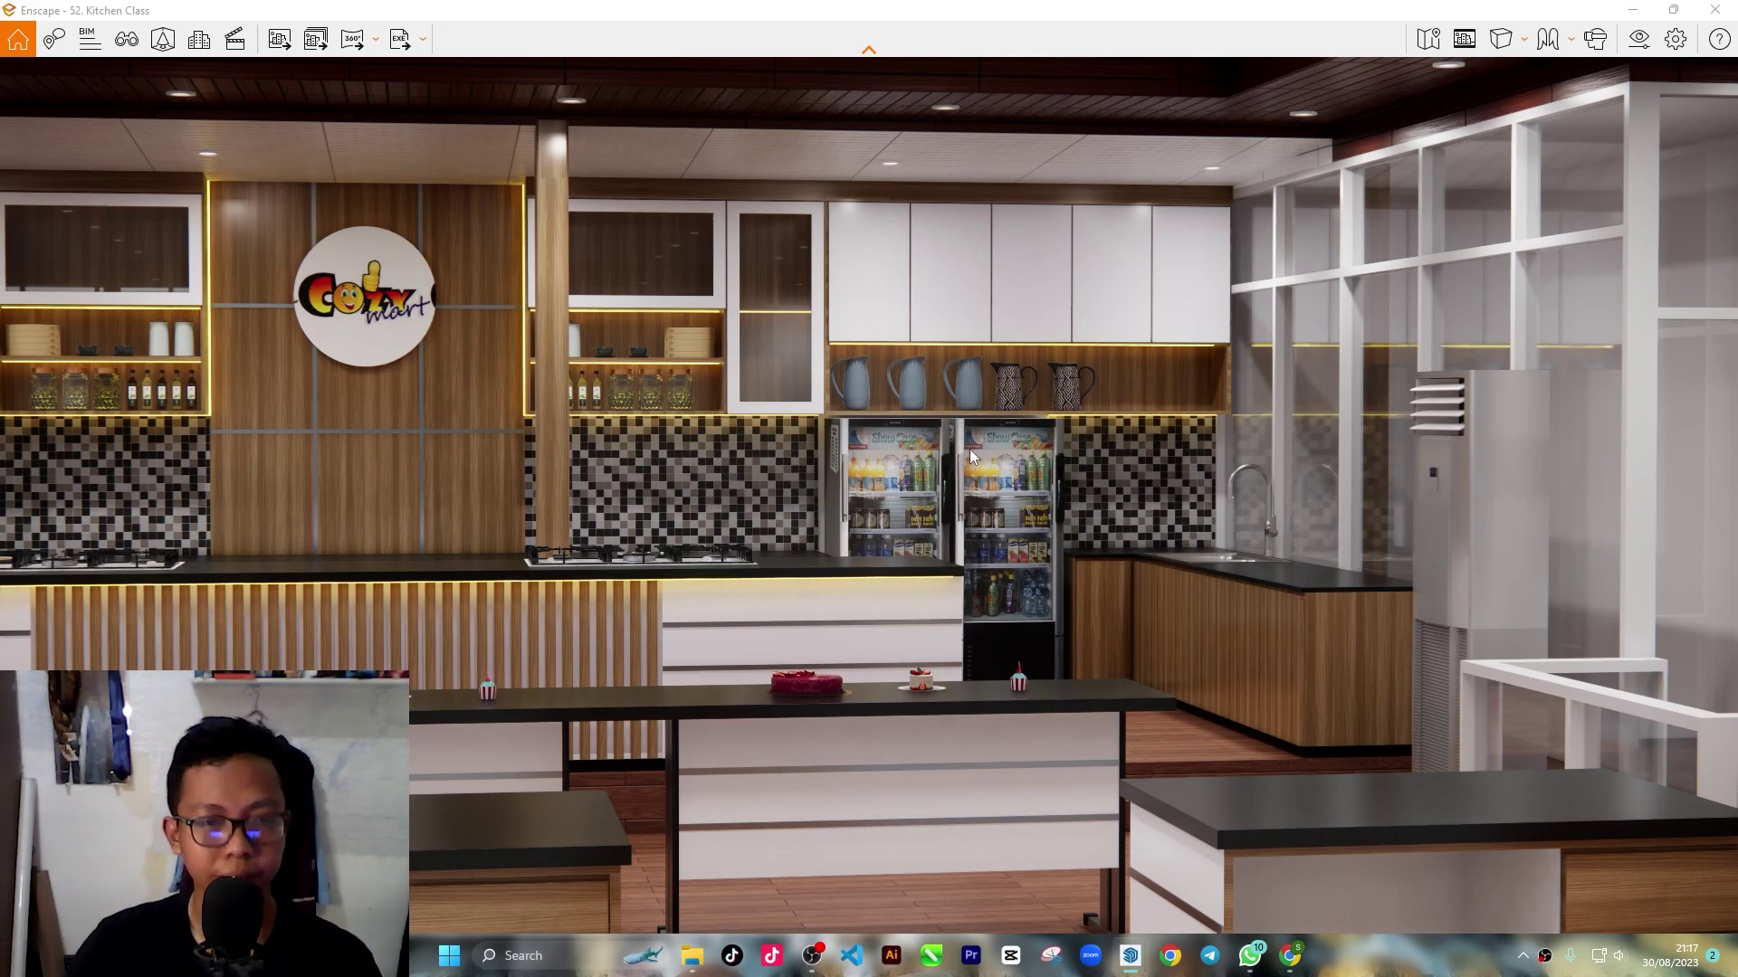
{"action": "left_click_drag", "start_coordinate": [779, 448], "coordinate": [688, 488]}
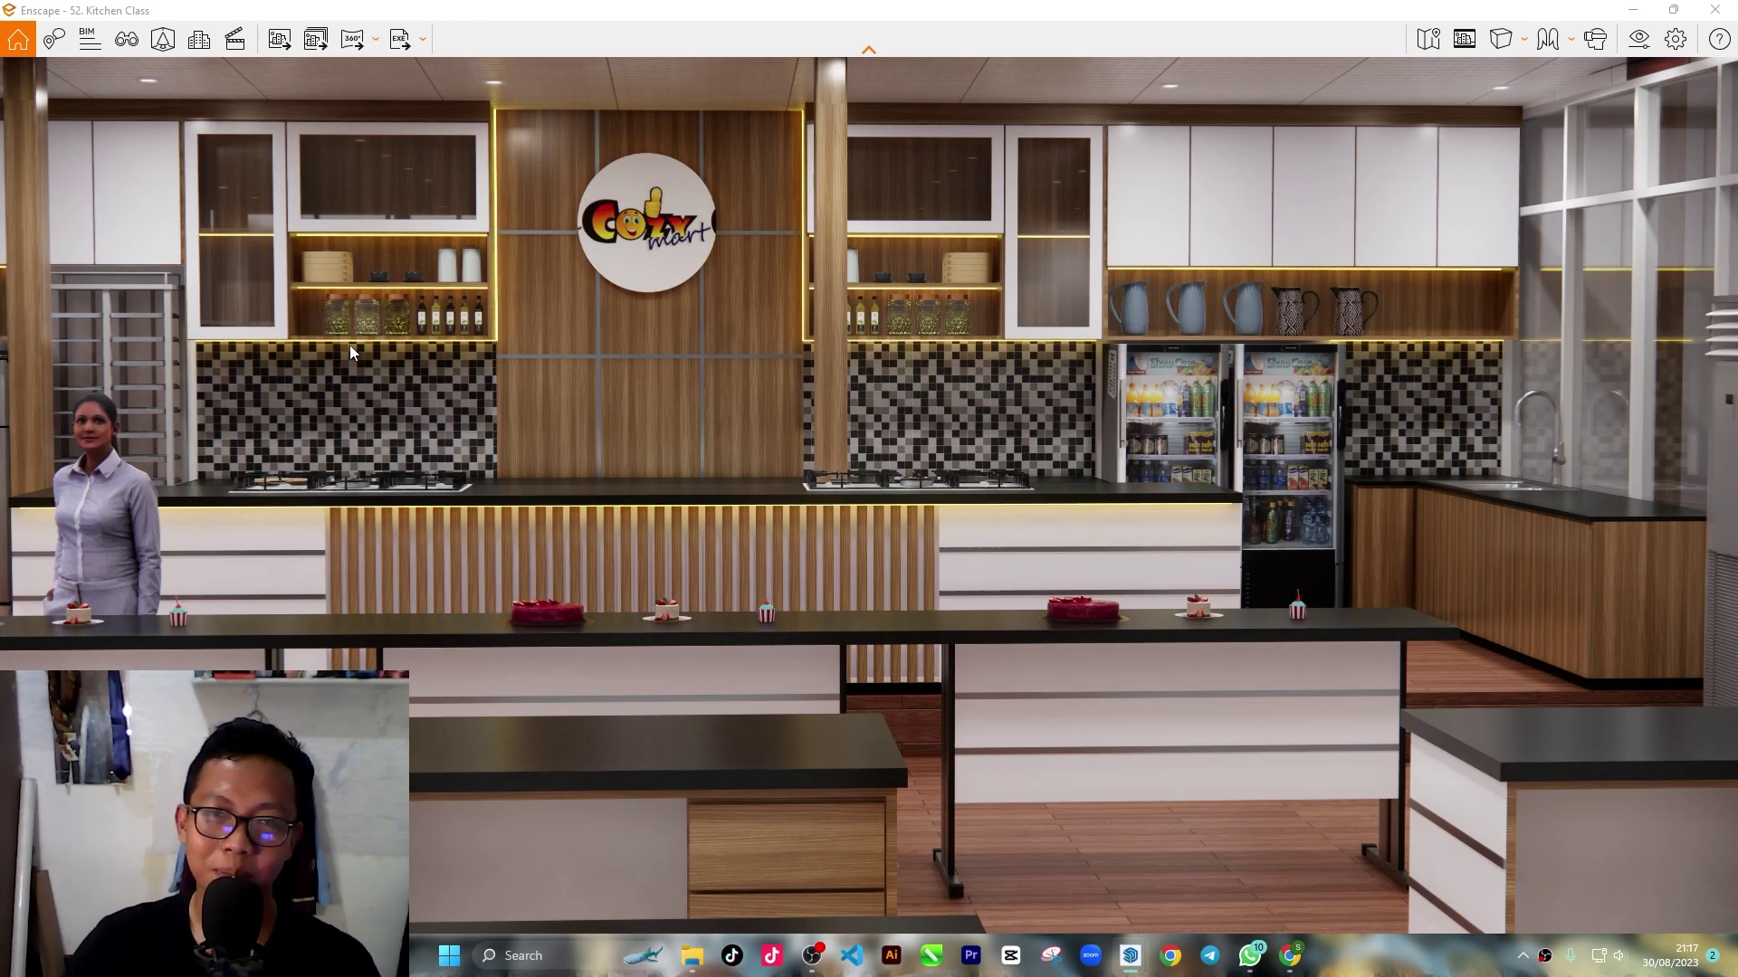
Step: Restore Enscape to a smaller window and position it over SketchUp, framing the logo wall and fridges
{"action": "left_click", "coordinate": [1672, 9]}
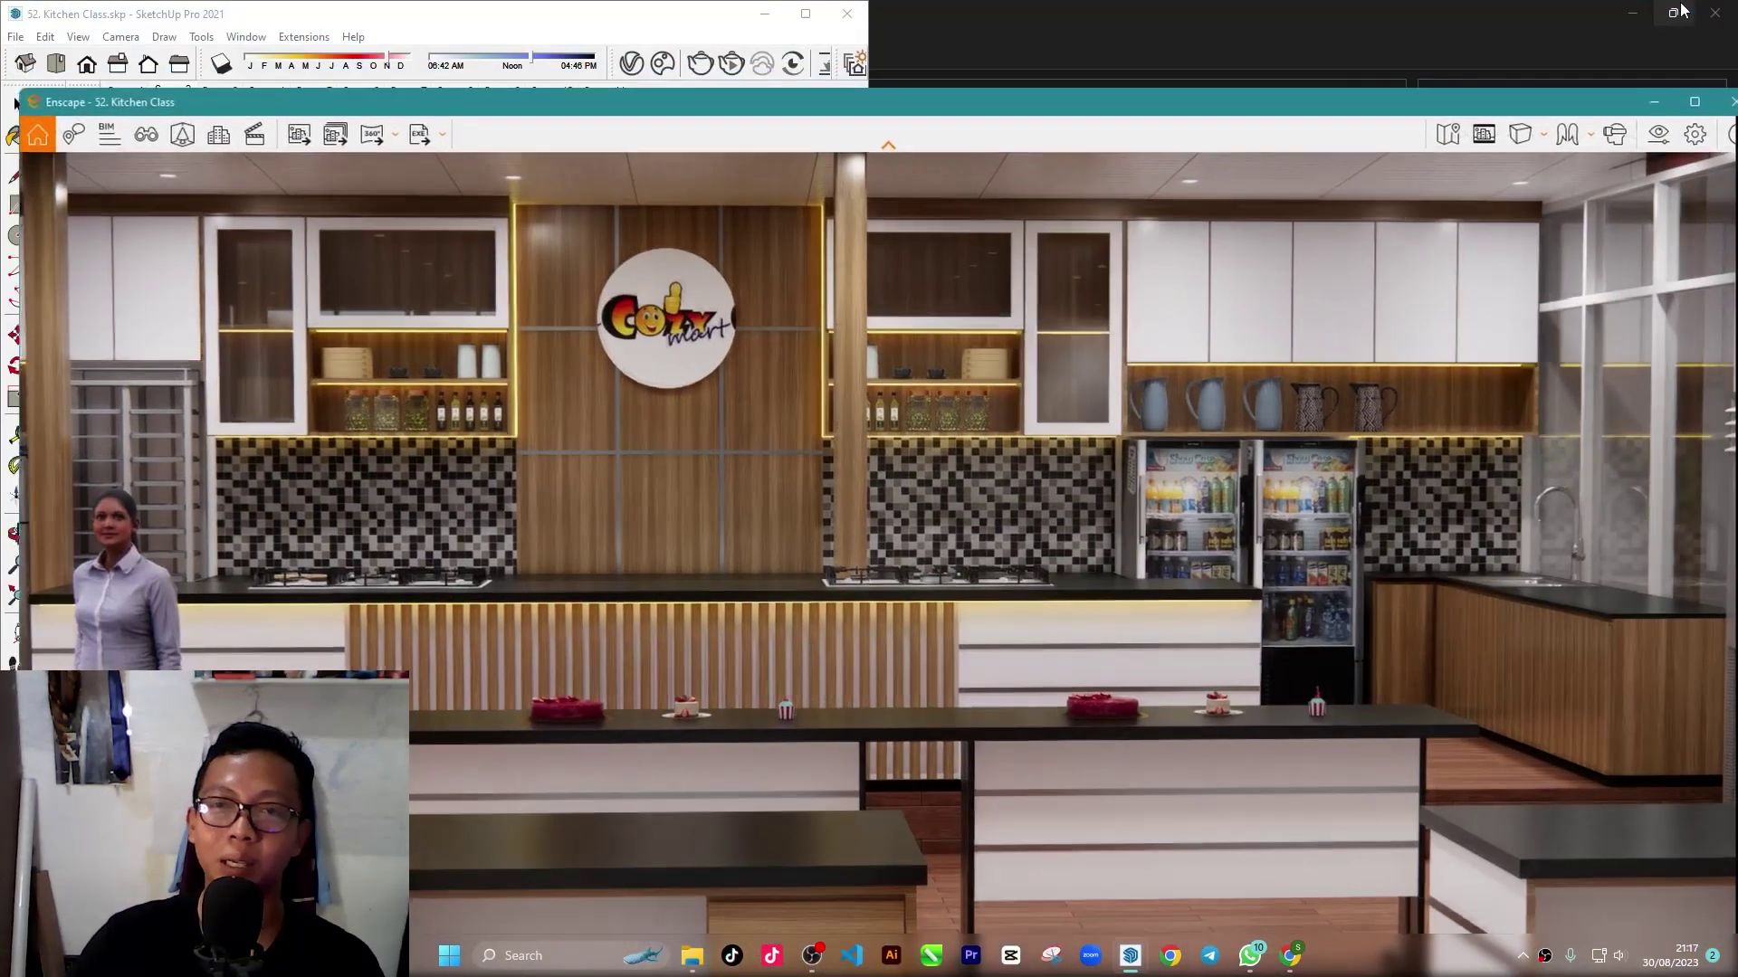
{"action": "left_click_drag", "start_coordinate": [1127, 117], "coordinate": [1544, 78]}
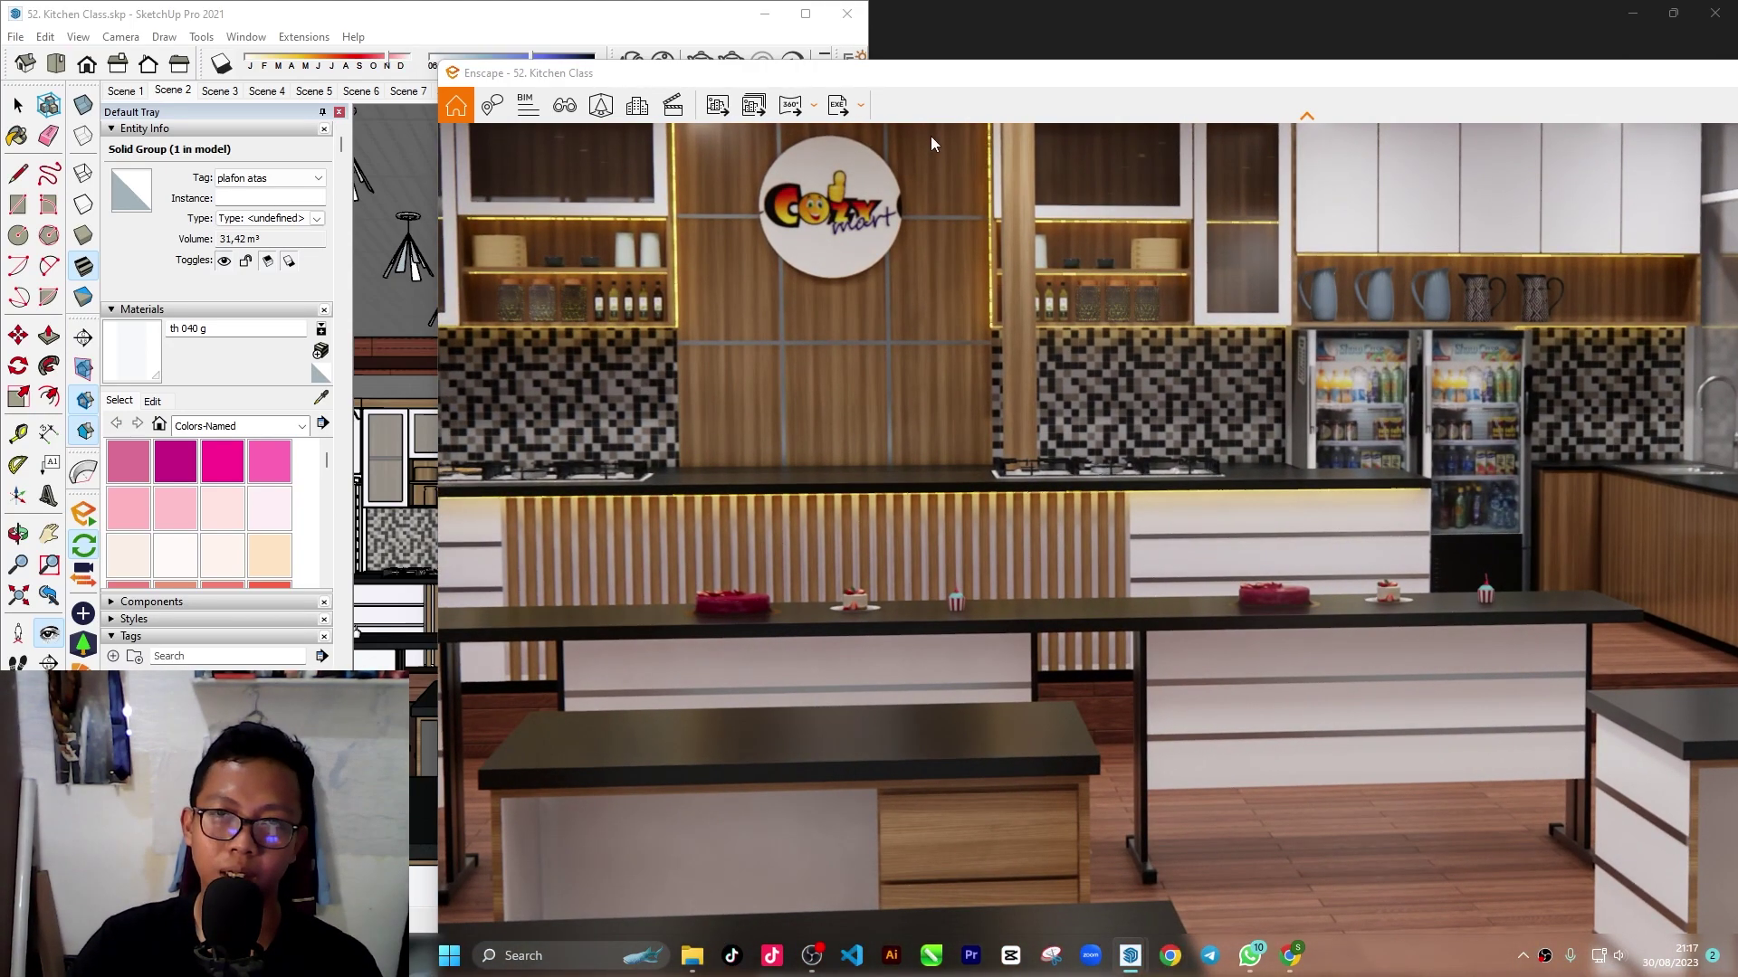
{"action": "left_click_drag", "start_coordinate": [965, 90], "coordinate": [653, 132]}
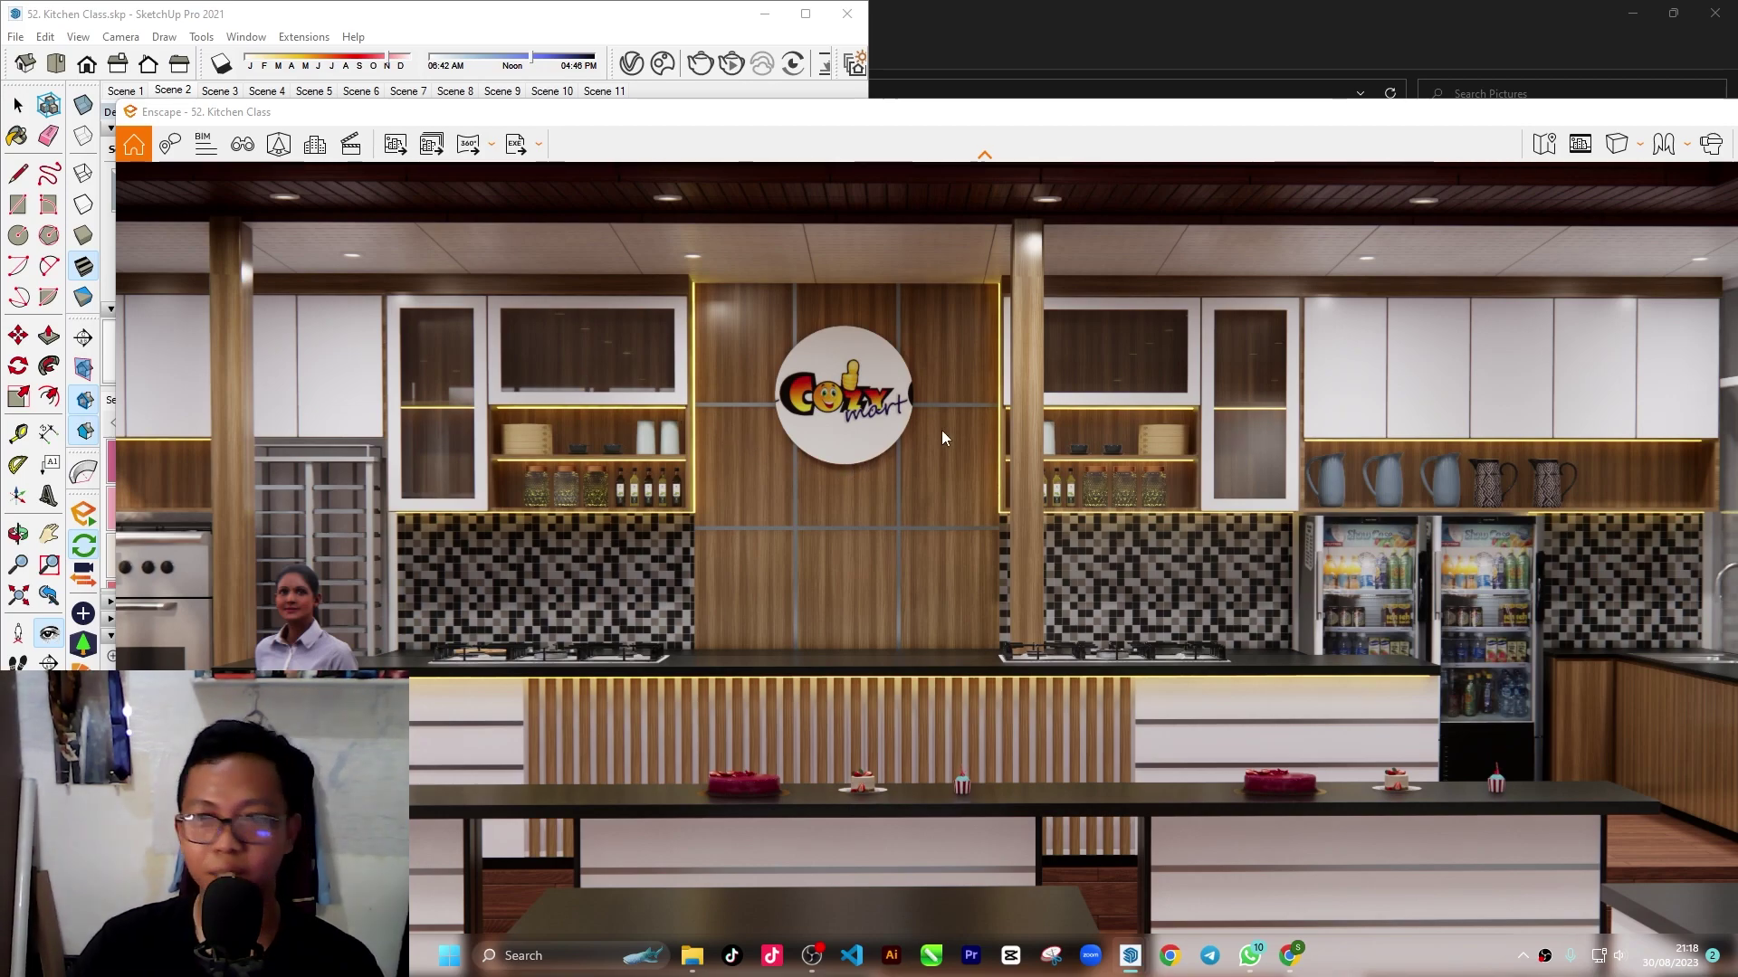
{"action": "left_click_drag", "start_coordinate": [1166, 127], "coordinate": [1038, 98]}
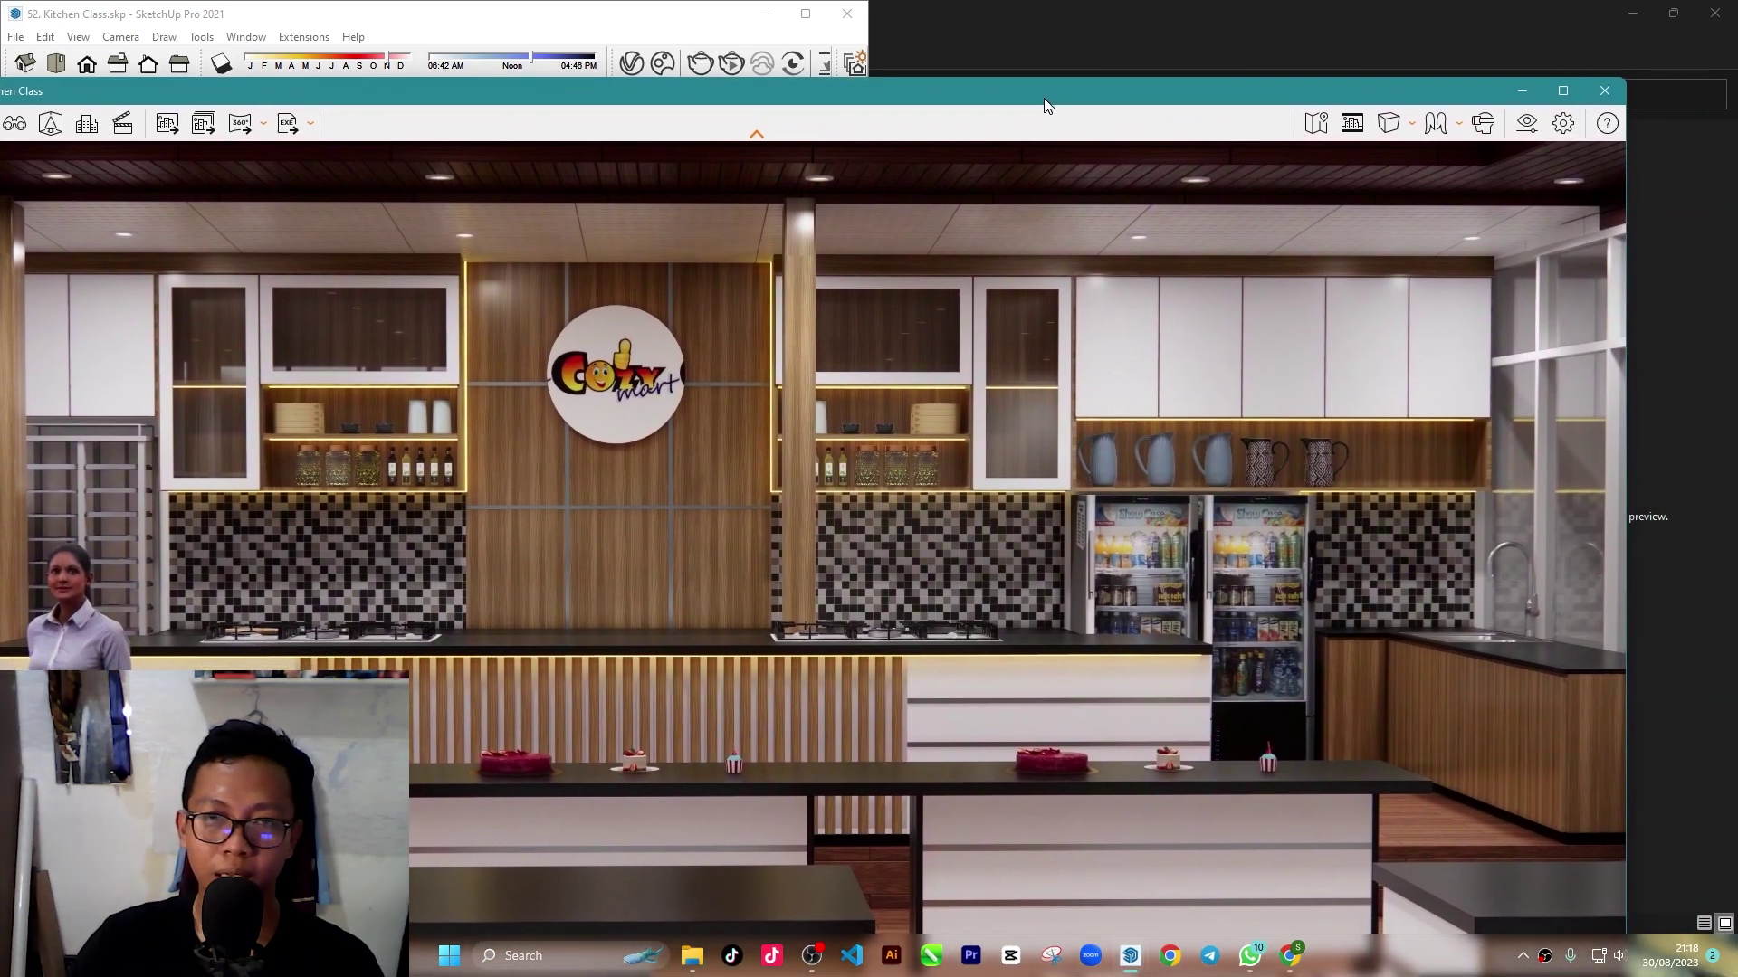